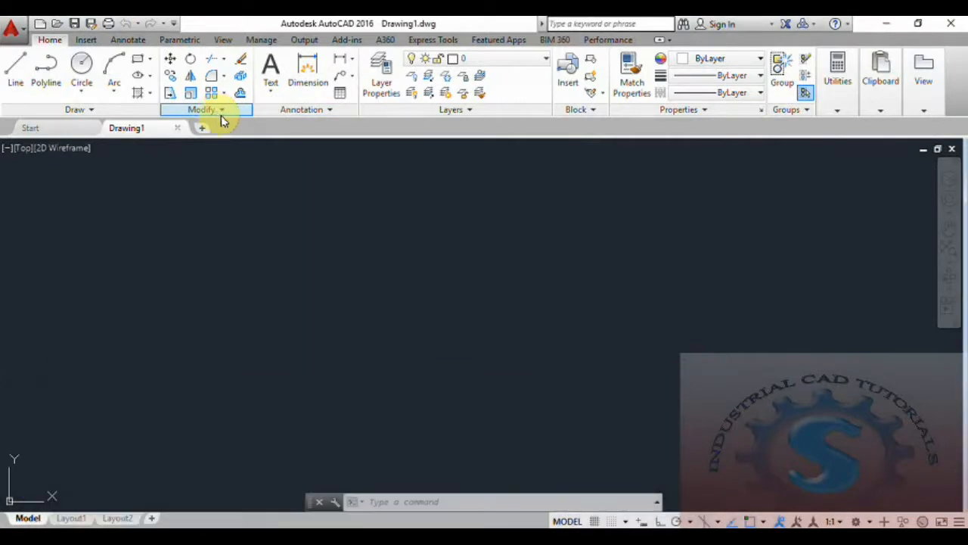
Draw an open wavy spline through six fit points across the middle of the drawing and leave the Spline command
{"action": "left_click", "coordinate": [219, 109]}
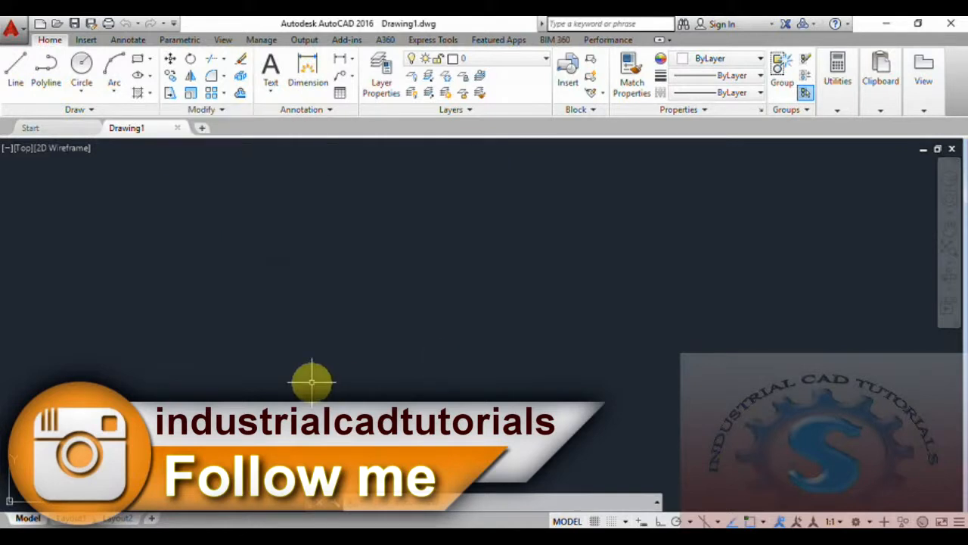
{"action": "left_click", "coordinate": [73, 110]}
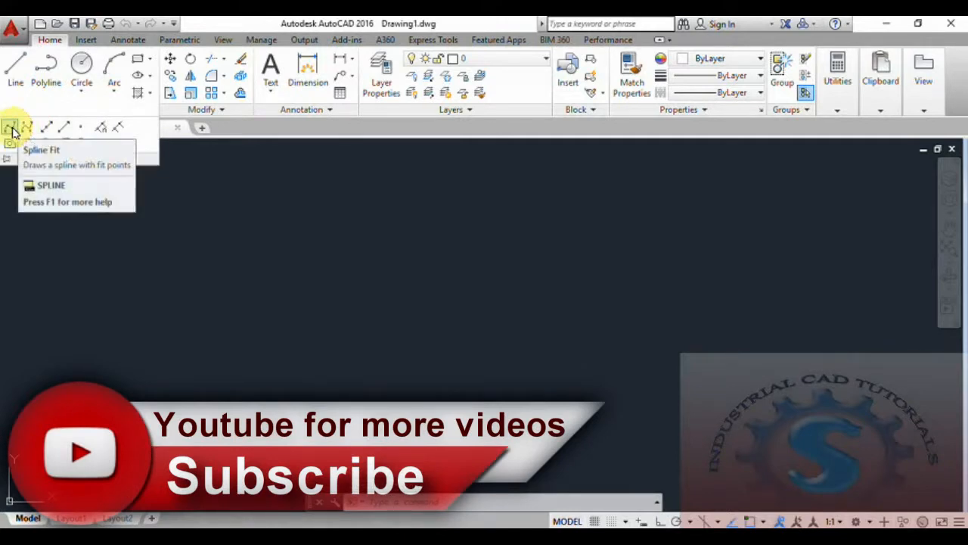
{"action": "left_click", "coordinate": [13, 131]}
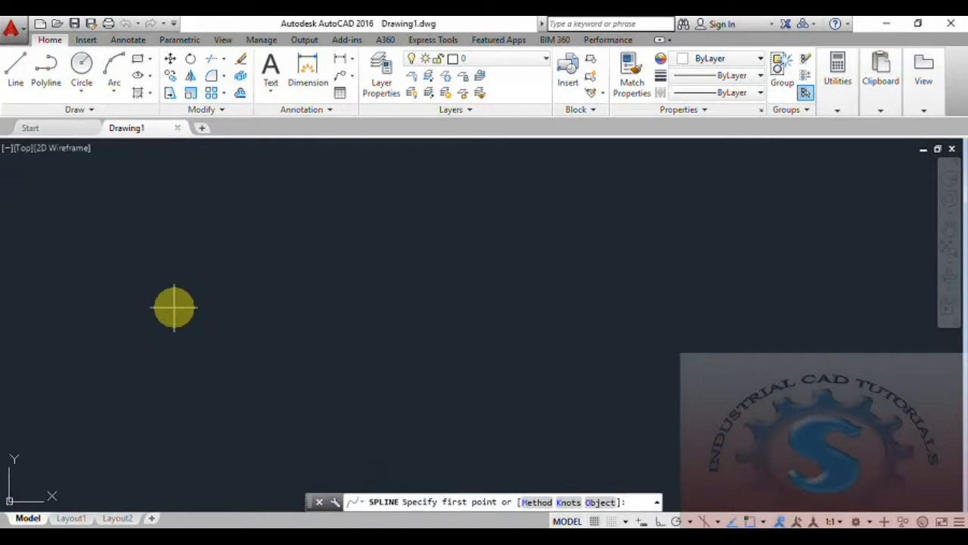
{"action": "left_click", "coordinate": [174, 306]}
{"action": "left_click", "coordinate": [246, 268]}
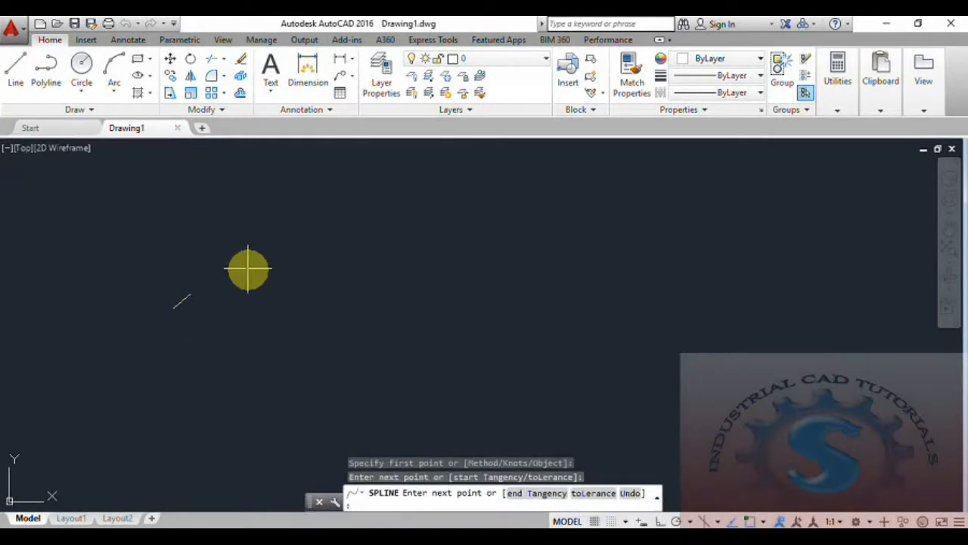
{"action": "left_click", "coordinate": [327, 314]}
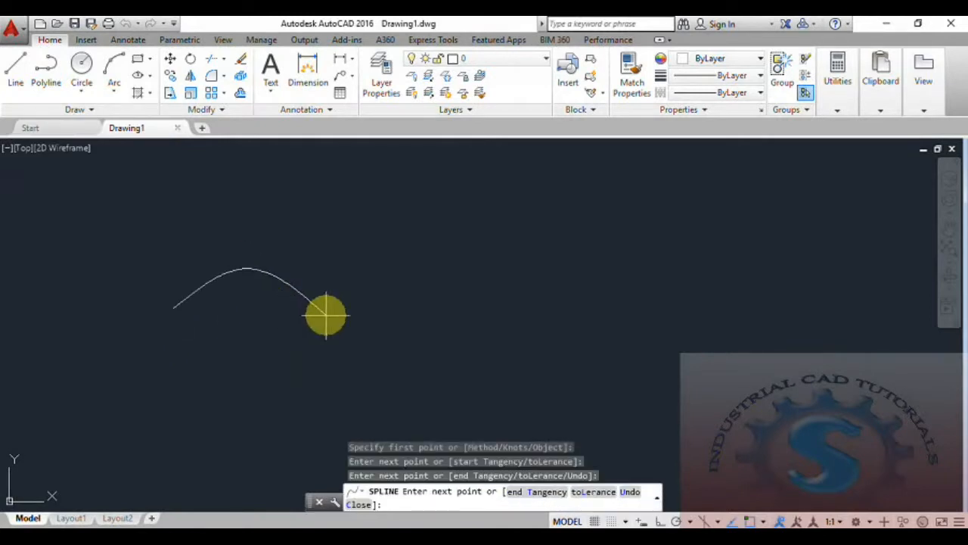
{"action": "left_click", "coordinate": [429, 268]}
{"action": "left_click", "coordinate": [538, 324]}
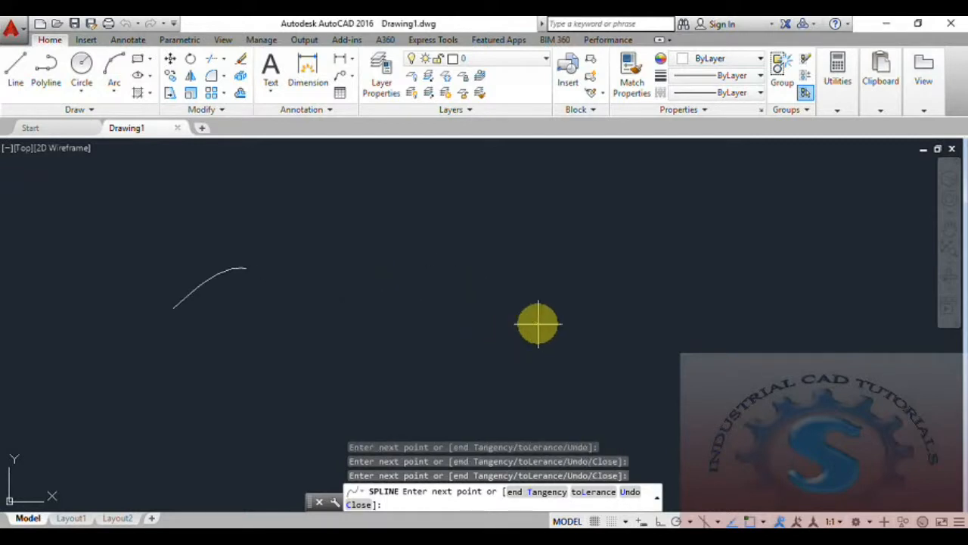
{"action": "left_click", "coordinate": [630, 264]}
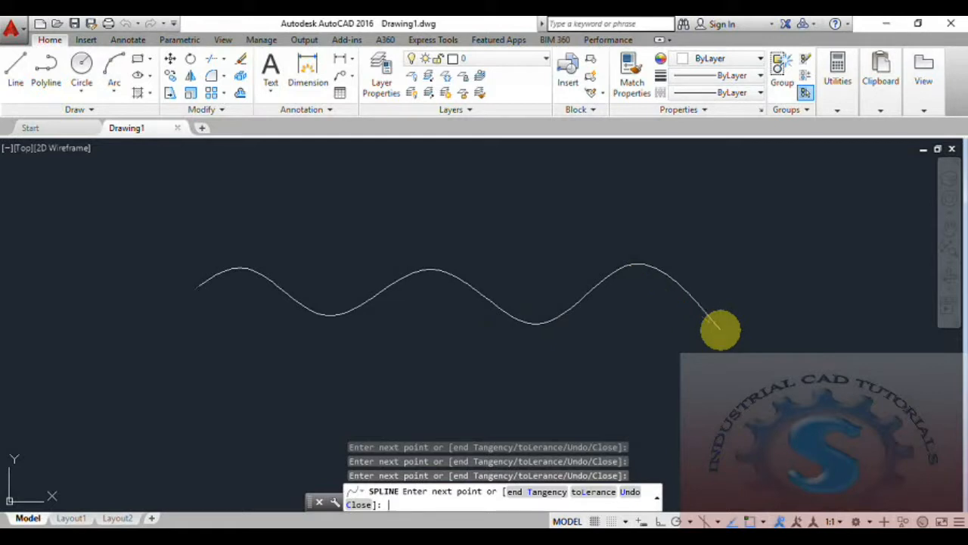
{"action": "key", "text": "Return"}
{"action": "key", "text": "Return"}
{"action": "key", "text": "Return"}
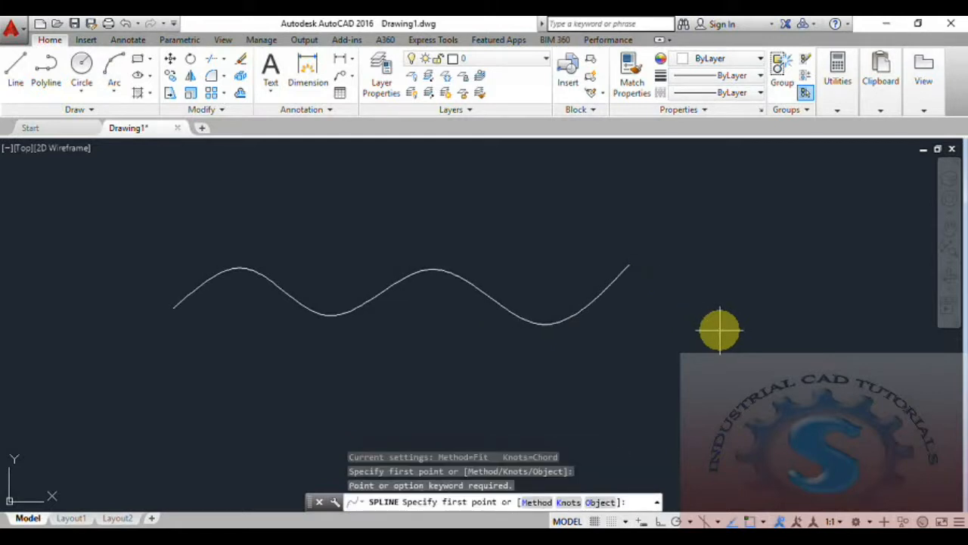
{"action": "scroll", "coordinate": [450, 340], "scroll_direction": "up", "scroll_amount": 2}
{"action": "scroll", "coordinate": [472, 336], "scroll_direction": "down", "scroll_amount": 2}
{"action": "scroll", "coordinate": [471, 316], "scroll_direction": "up", "scroll_amount": 2}
{"action": "middle_click_drag", "start_coordinate": [471, 317], "coordinate": [439, 393]}
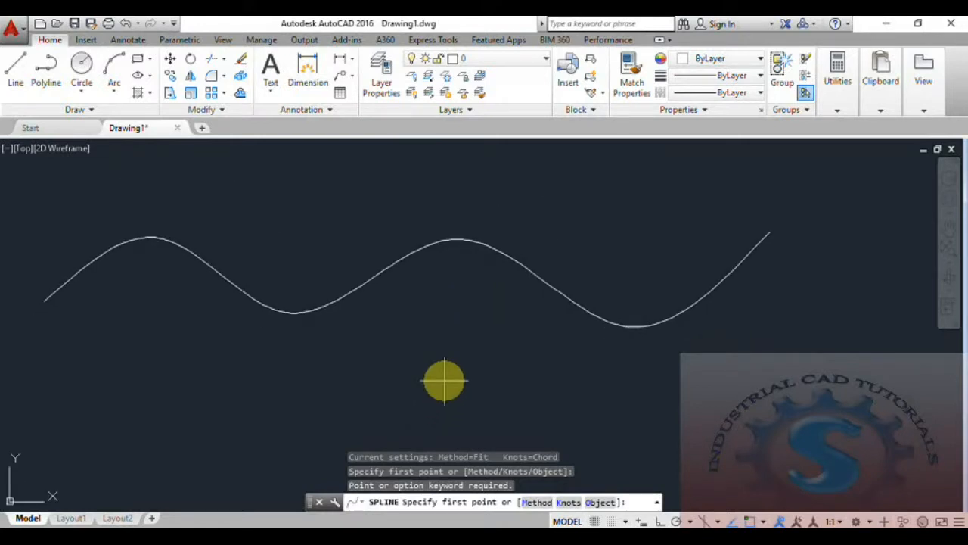
{"action": "scroll", "coordinate": [444, 363], "scroll_direction": "down", "scroll_amount": 2}
{"action": "scroll", "coordinate": [445, 363], "scroll_direction": "up", "scroll_amount": 2}
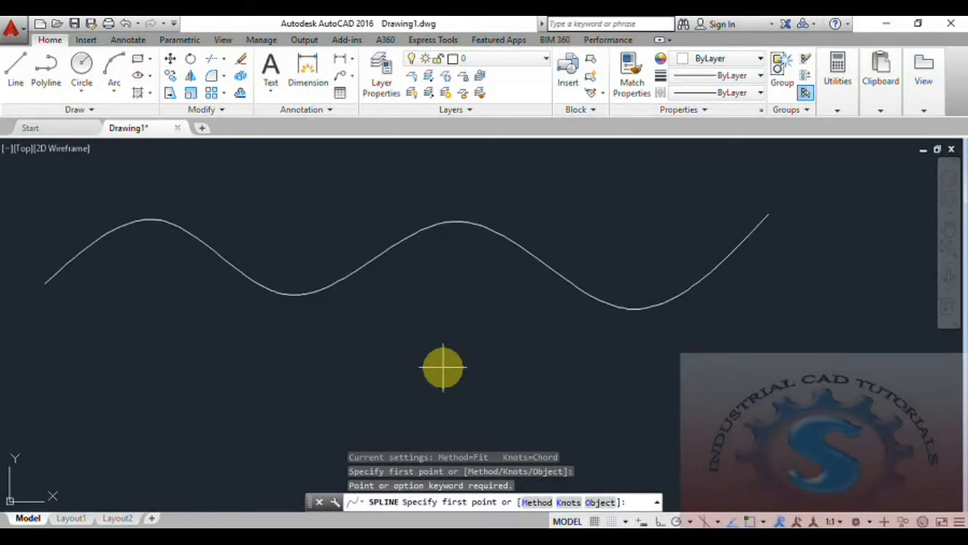
{"action": "key", "text": "Escape"}
{"action": "scroll", "coordinate": [439, 365], "scroll_direction": "down", "scroll_amount": 2}
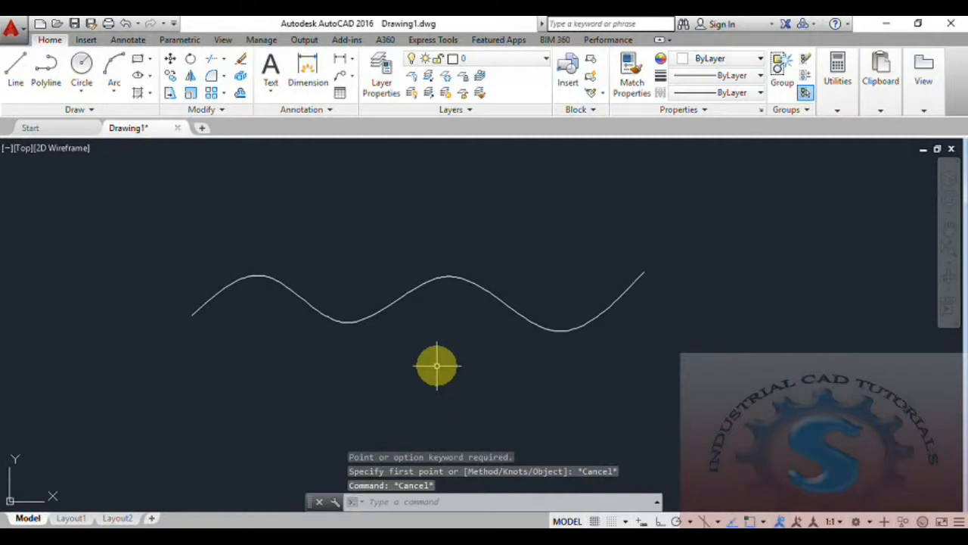
Start SPLINEDIT on the wavy spline and close it with the Close option
{"action": "left_click", "coordinate": [201, 110]}
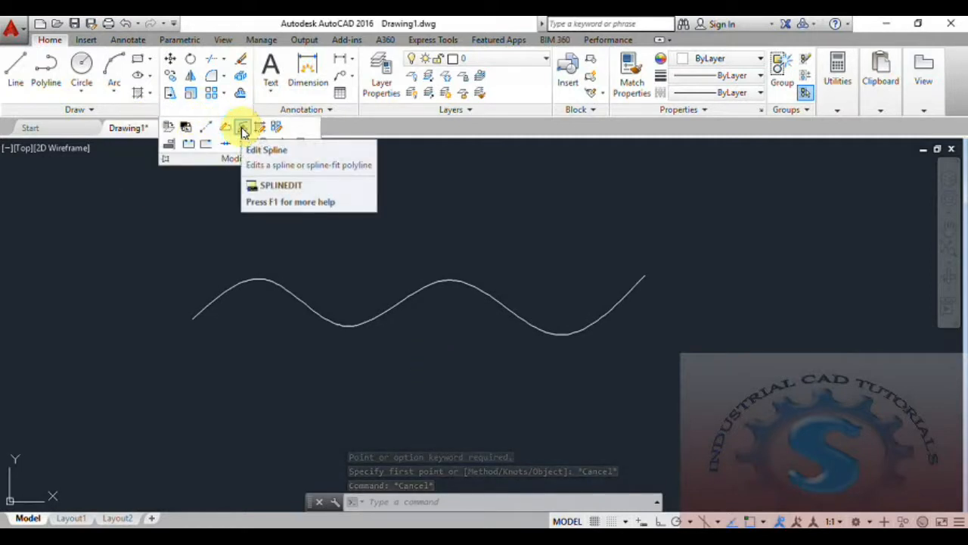
{"action": "left_click", "coordinate": [394, 503]}
{"action": "type", "text": "SPLINE"}
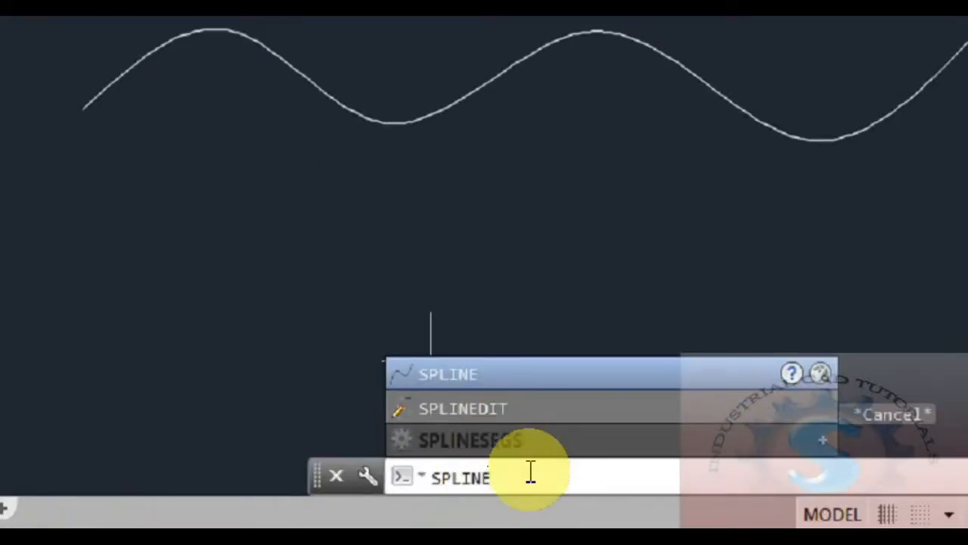
{"action": "type", "text": "DIT"}
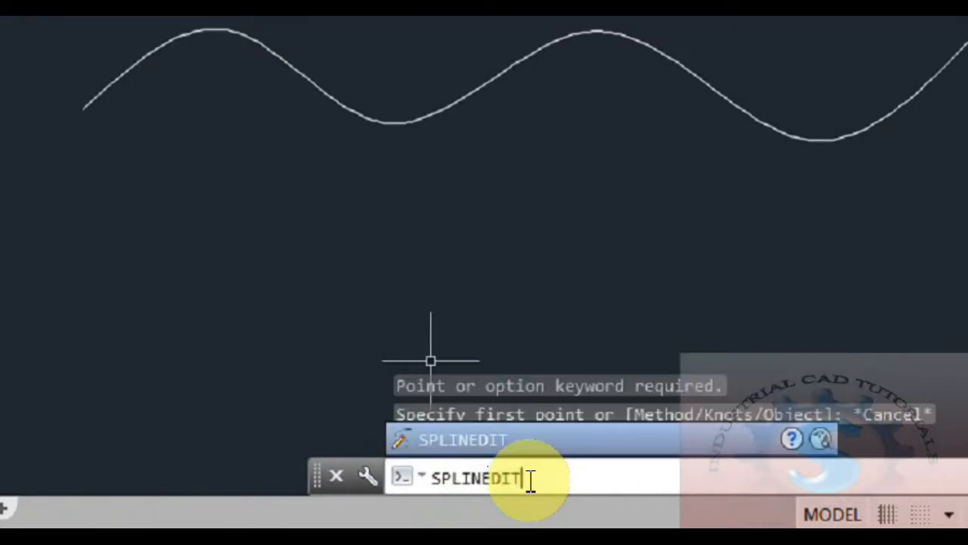
{"action": "key", "text": "Return"}
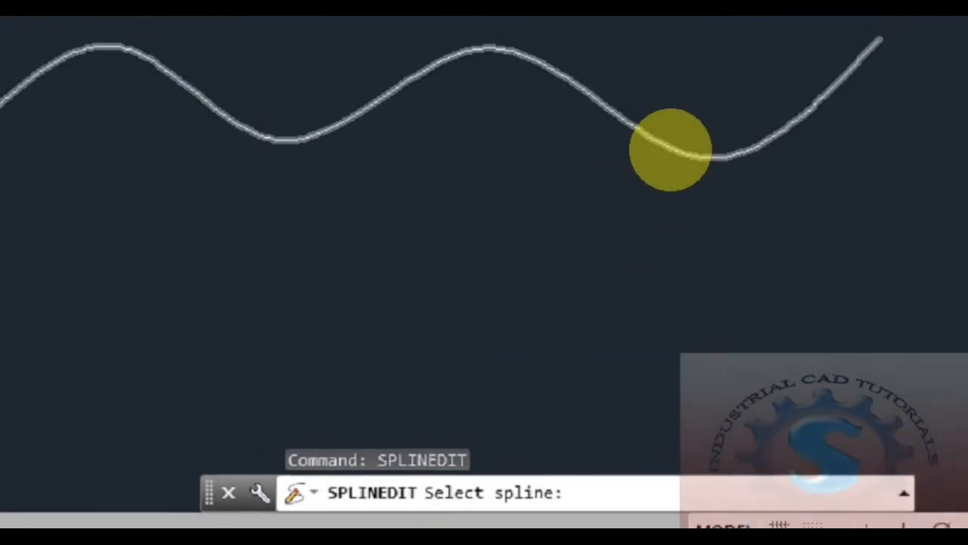
{"action": "left_click", "coordinate": [670, 157]}
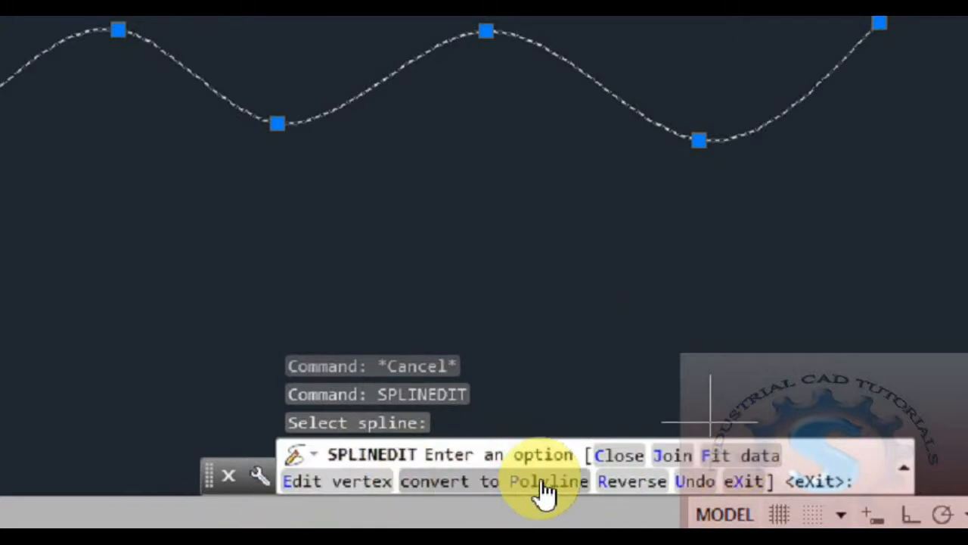
{"action": "left_click", "coordinate": [619, 454]}
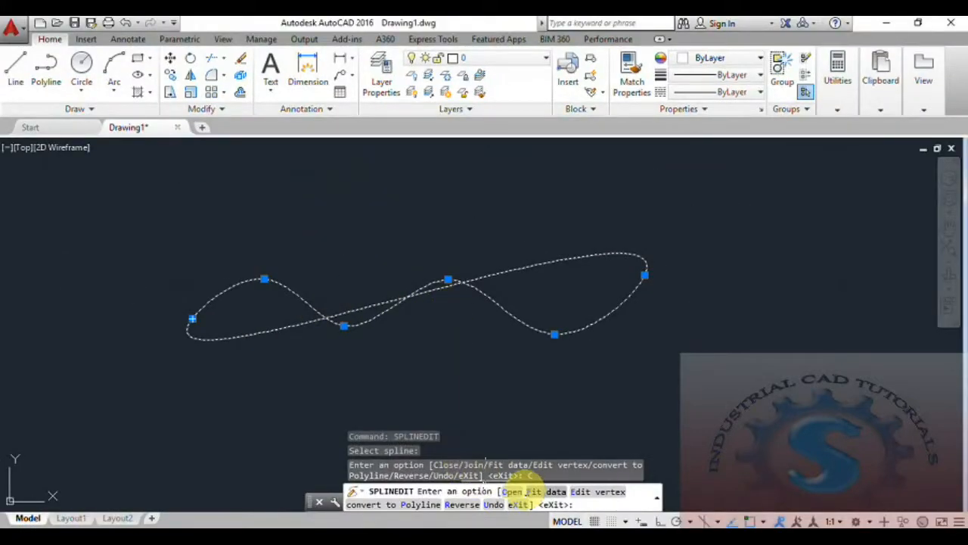
Reopen the closed spline and toggle it closed and open twice more, leaving it open
{"action": "left_click", "coordinate": [513, 492]}
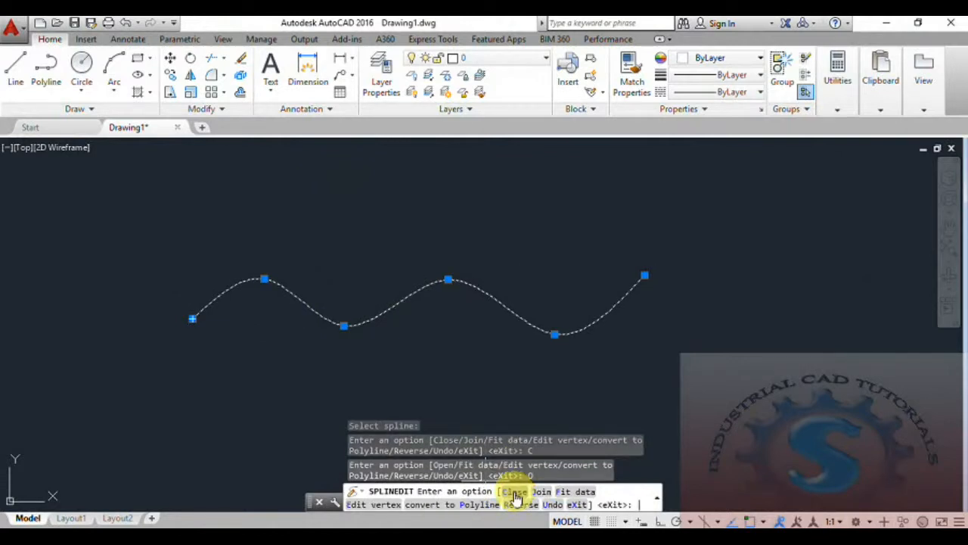
{"action": "left_click", "coordinate": [514, 492]}
{"action": "left_click", "coordinate": [515, 494]}
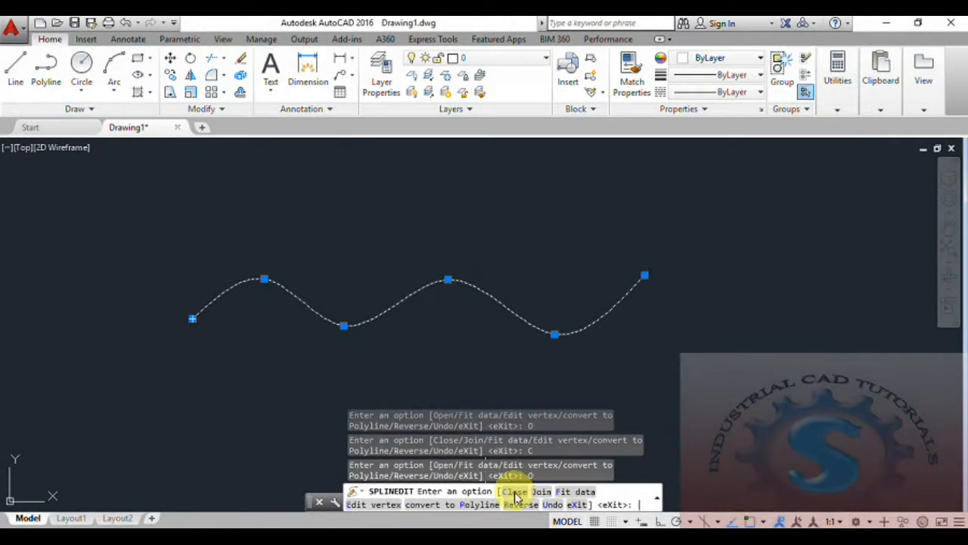
{"action": "left_click", "coordinate": [514, 492]}
{"action": "left_click", "coordinate": [516, 493]}
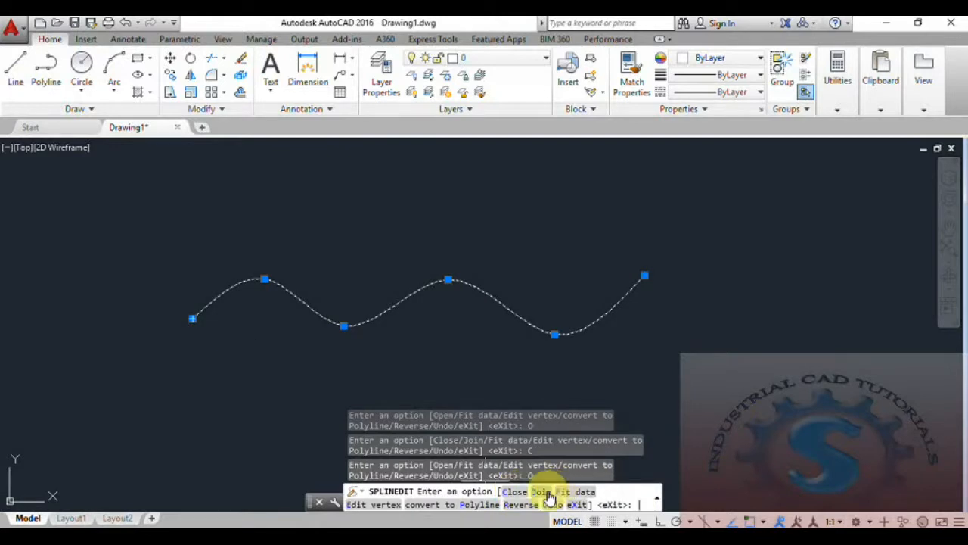
Try the Join option, picking the wavy spline itself as the open curve to join
{"action": "left_click", "coordinate": [544, 492]}
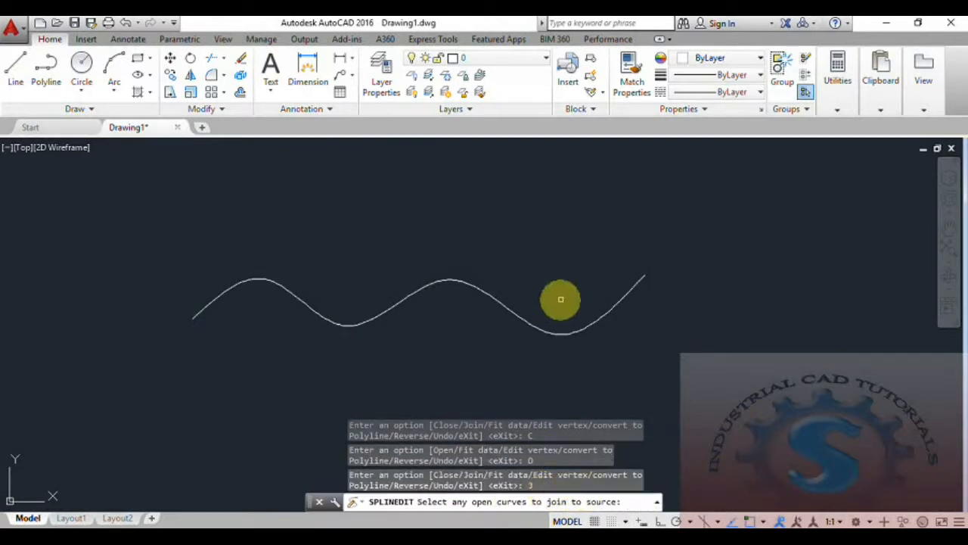
{"action": "left_click", "coordinate": [554, 334]}
{"action": "key", "text": "Return"}
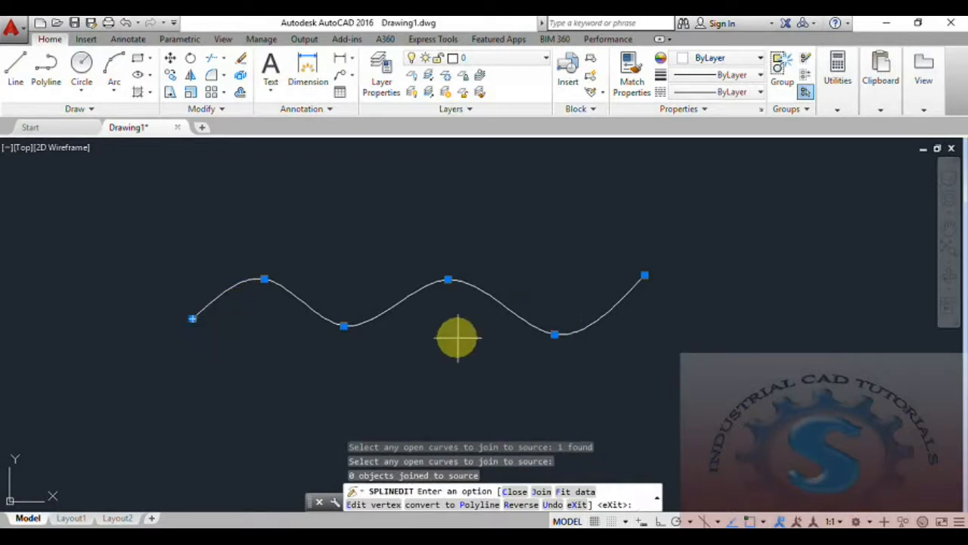
Try adding seven fit points through Fit data, looping around the curve from its last valley, and cancel the spline edit
{"action": "left_click", "coordinate": [582, 491]}
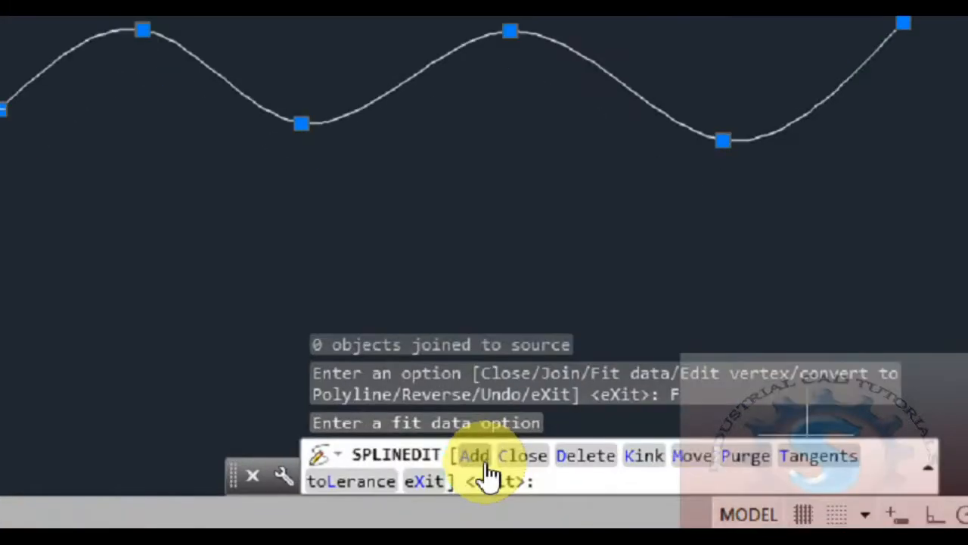
{"action": "left_click", "coordinate": [430, 491]}
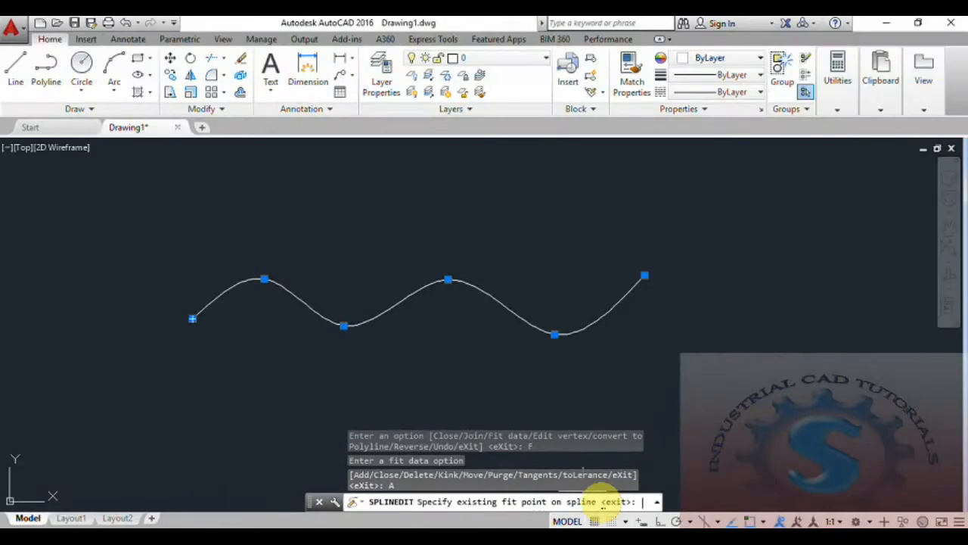
{"action": "left_click", "coordinate": [555, 334]}
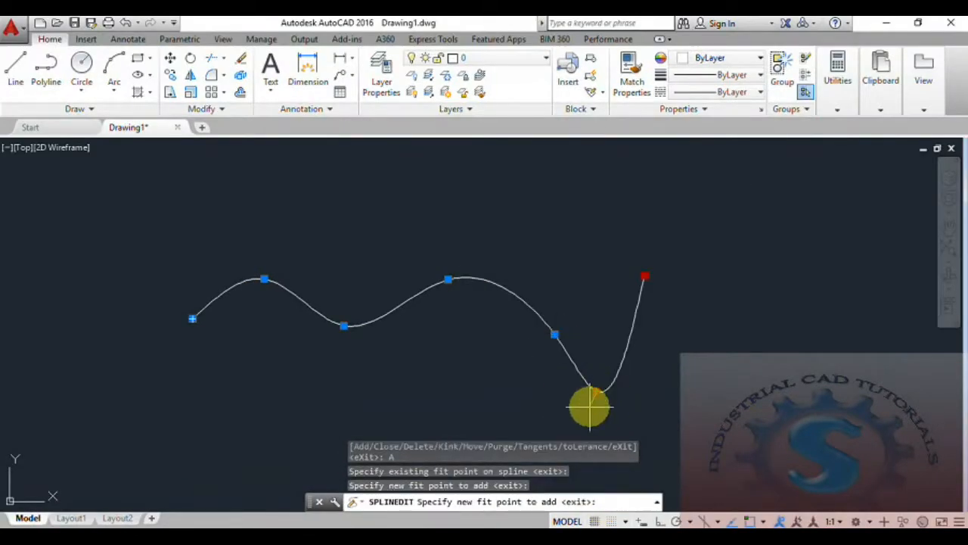
{"action": "left_click", "coordinate": [458, 406]}
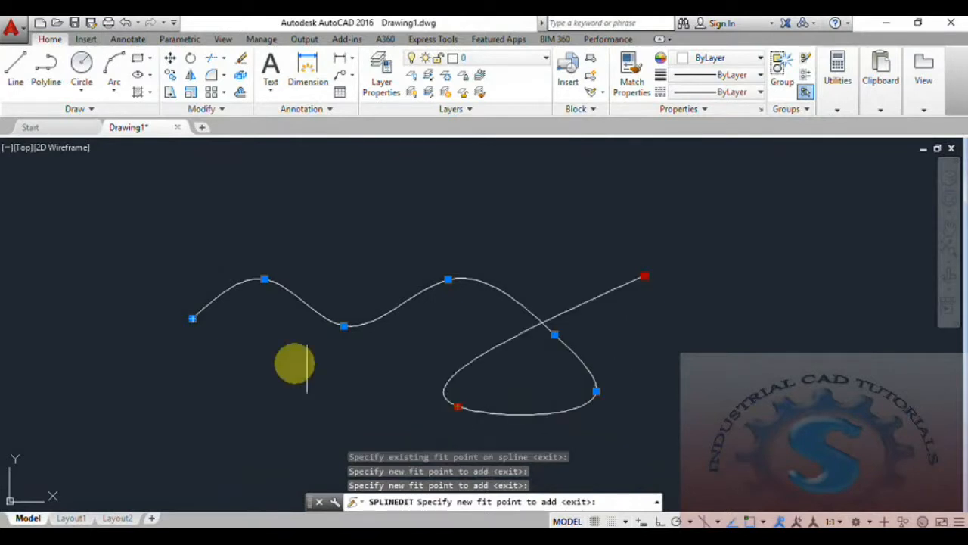
{"action": "left_click", "coordinate": [292, 355]}
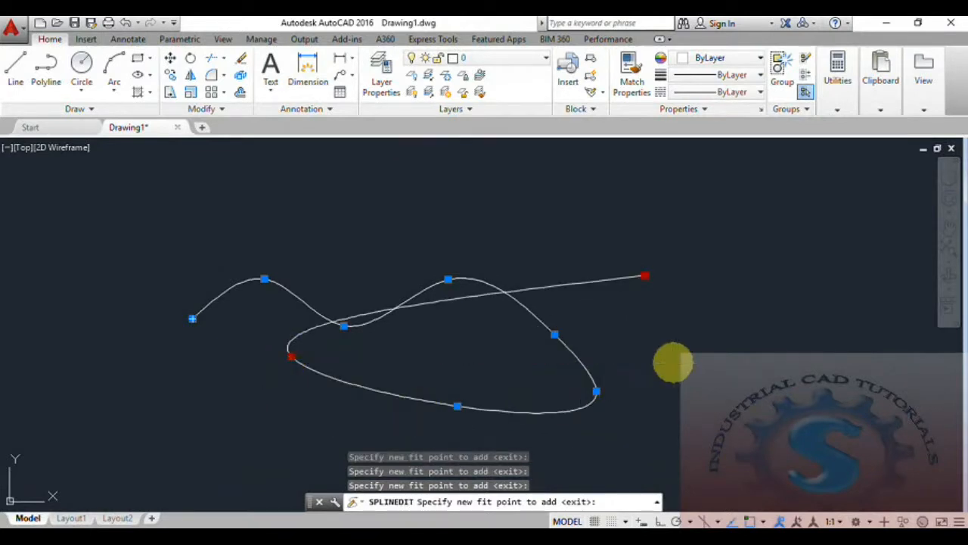
{"action": "left_click", "coordinate": [674, 363]}
{"action": "left_click", "coordinate": [557, 182]}
{"action": "left_click", "coordinate": [414, 209]}
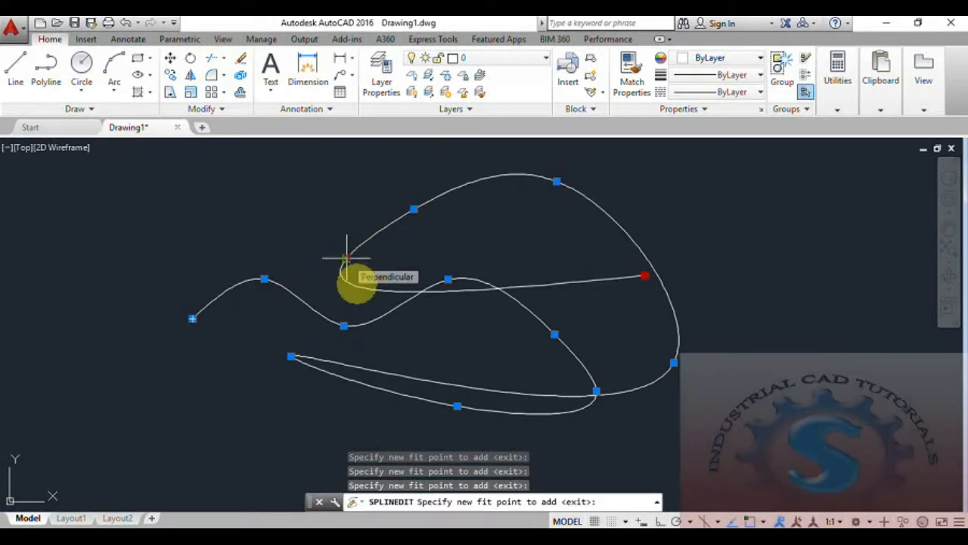
{"action": "left_click", "coordinate": [347, 258]}
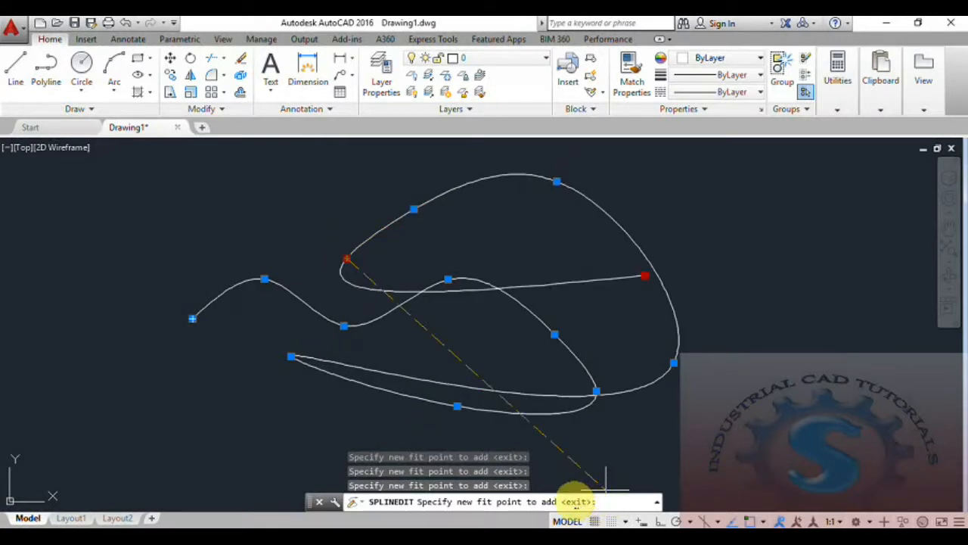
{"action": "key", "text": "Escape"}
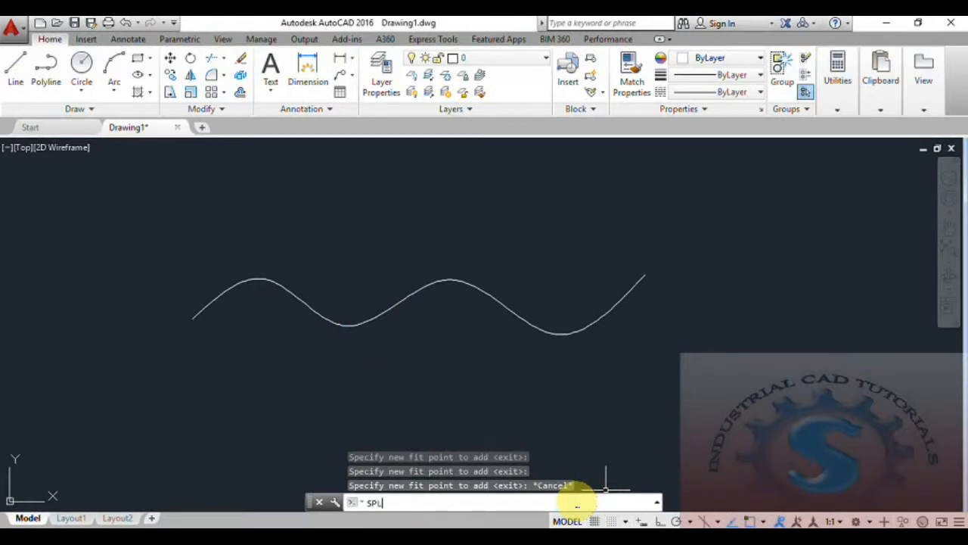
Run SPLINEDIT on the wavy spline again and close it with the Close option under Fit data
{"action": "type", "text": "EDIT"}
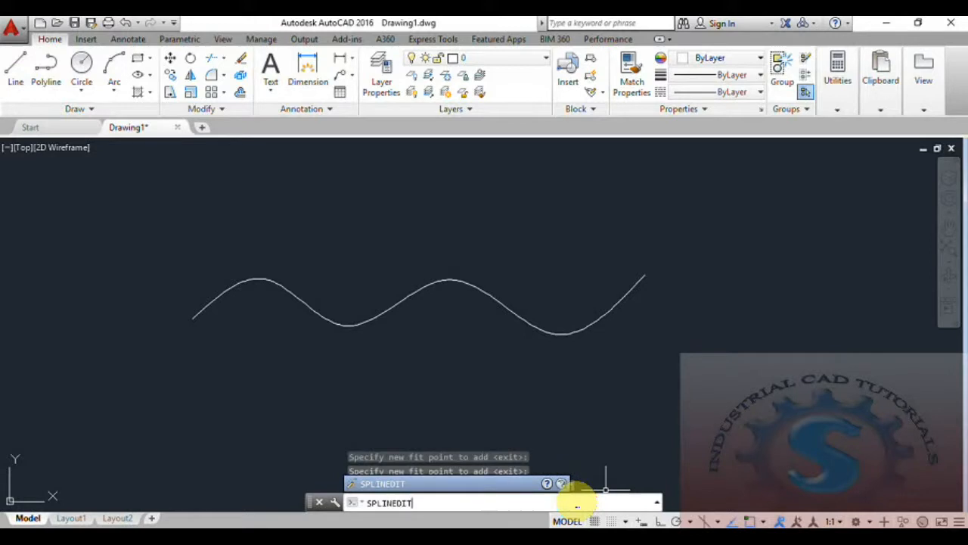
{"action": "key", "text": "Return"}
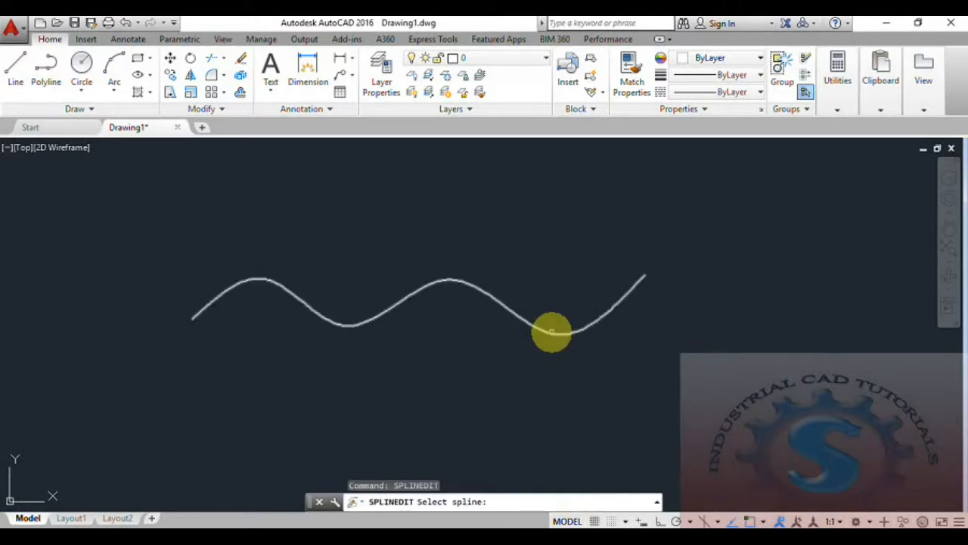
{"action": "left_click", "coordinate": [552, 331]}
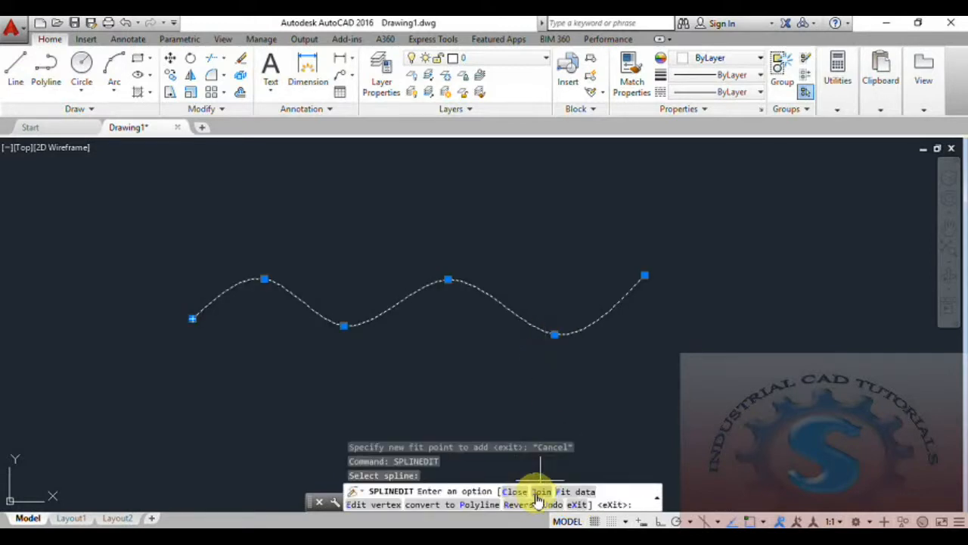
{"action": "left_click", "coordinate": [578, 494]}
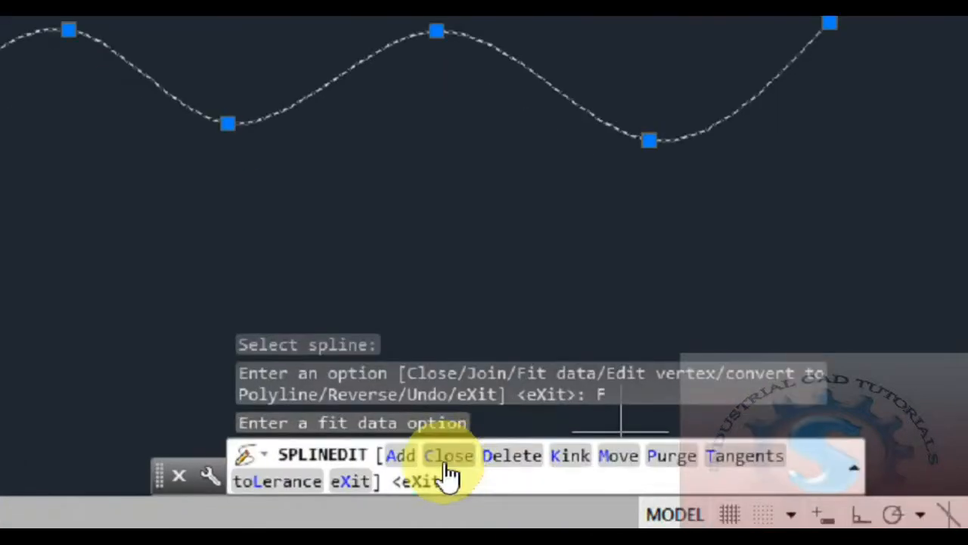
{"action": "left_click", "coordinate": [454, 493]}
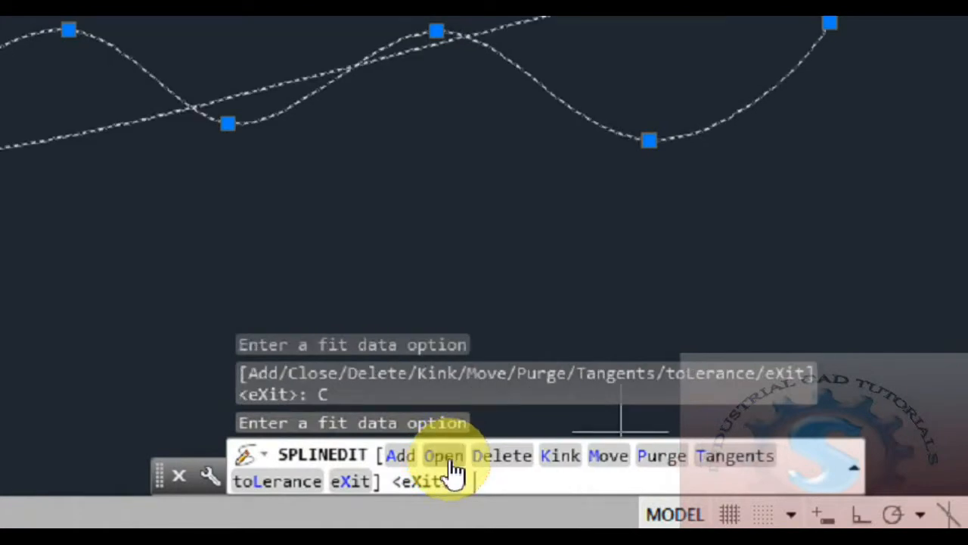
Try adding one fit point below the last valley through Fit data, and cancel the spline edit
{"action": "left_click", "coordinate": [401, 456]}
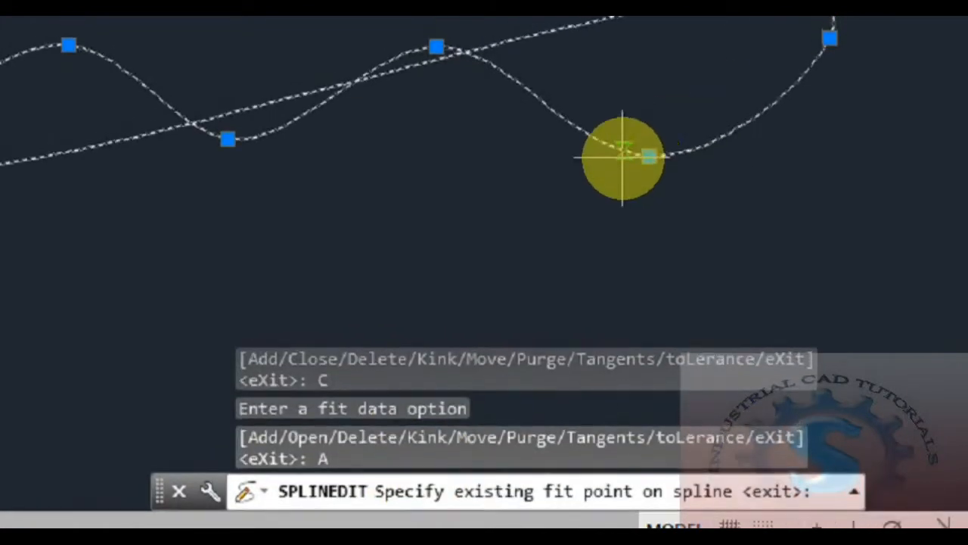
{"action": "left_click", "coordinate": [625, 156]}
{"action": "left_click", "coordinate": [696, 250]}
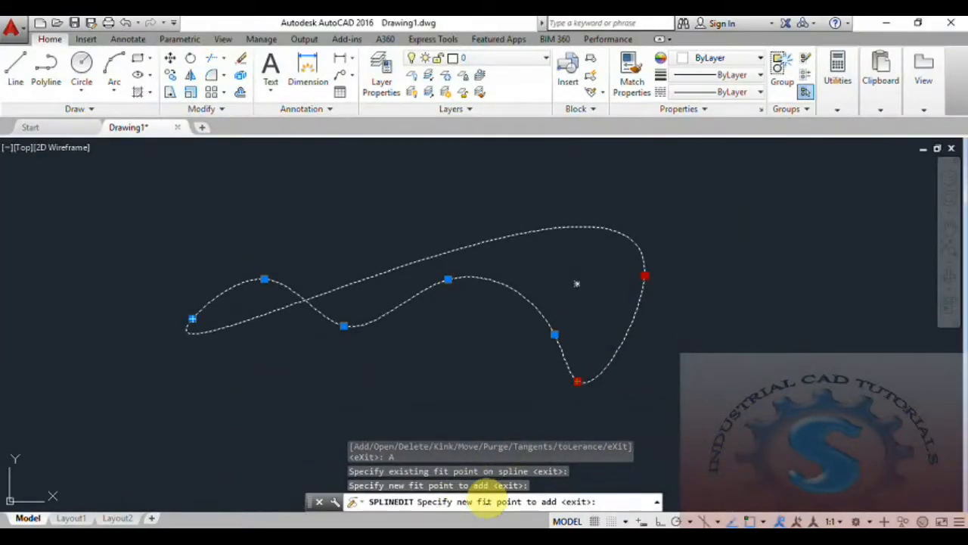
{"action": "key", "text": "Escape"}
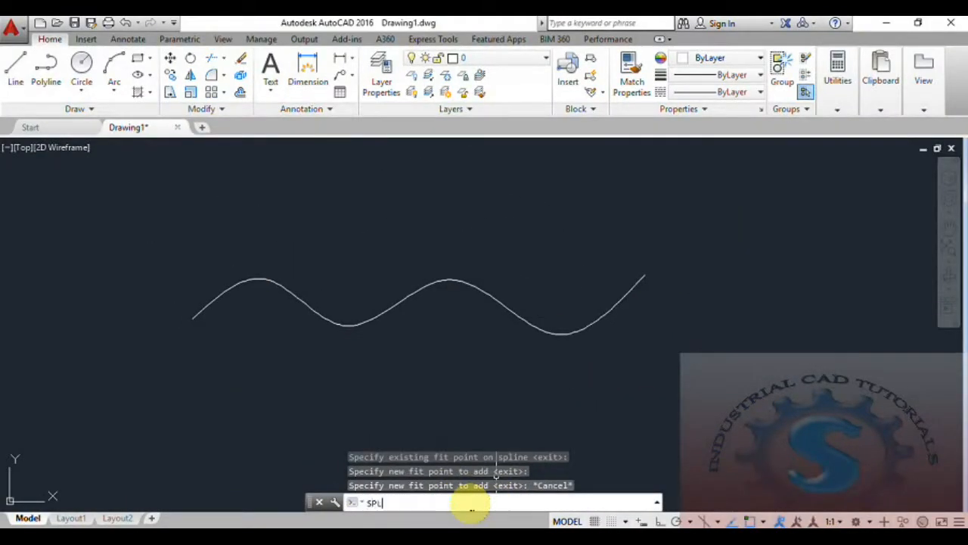
Run SPLINEDIT on the wavy spline, try deleting both valleys, the start point and the first crest through Fit data, and cancel
{"action": "type", "text": "SPLINEDIT"}
{"action": "key", "text": "Return"}
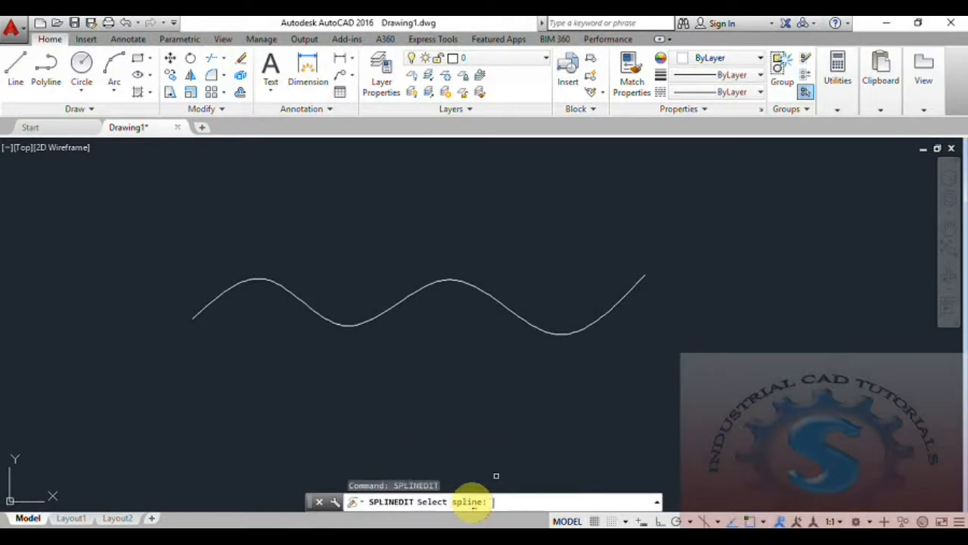
{"action": "left_click", "coordinate": [503, 304]}
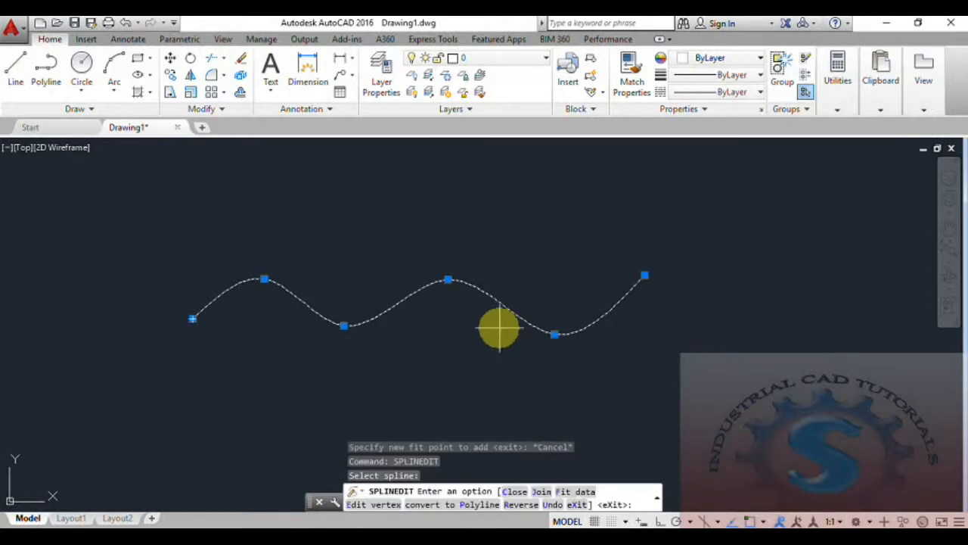
{"action": "left_click", "coordinate": [569, 494]}
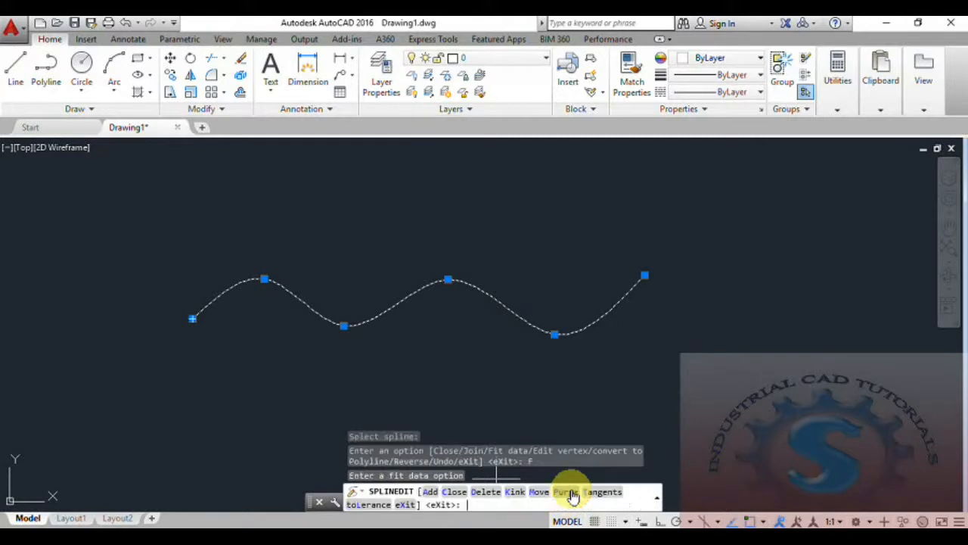
{"action": "left_click", "coordinate": [486, 492]}
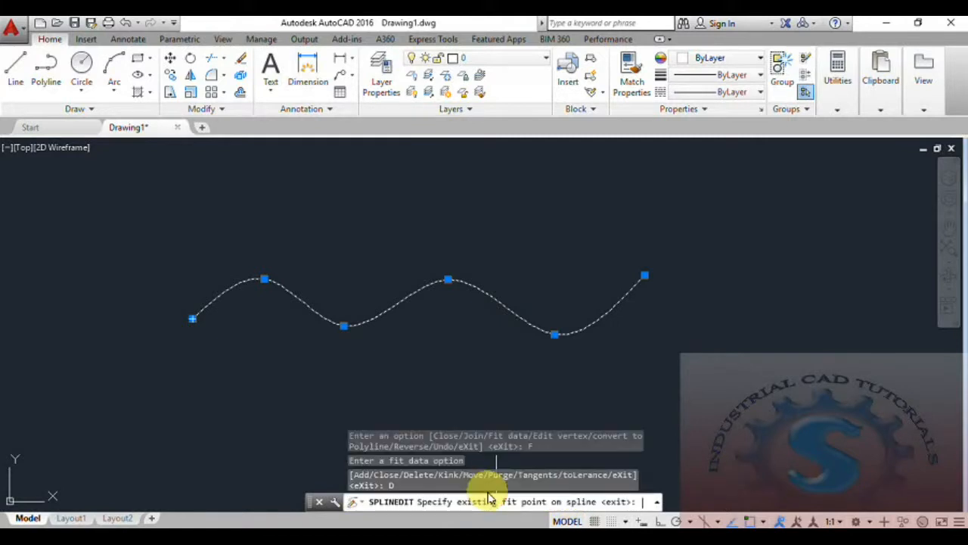
{"action": "left_click", "coordinate": [554, 333]}
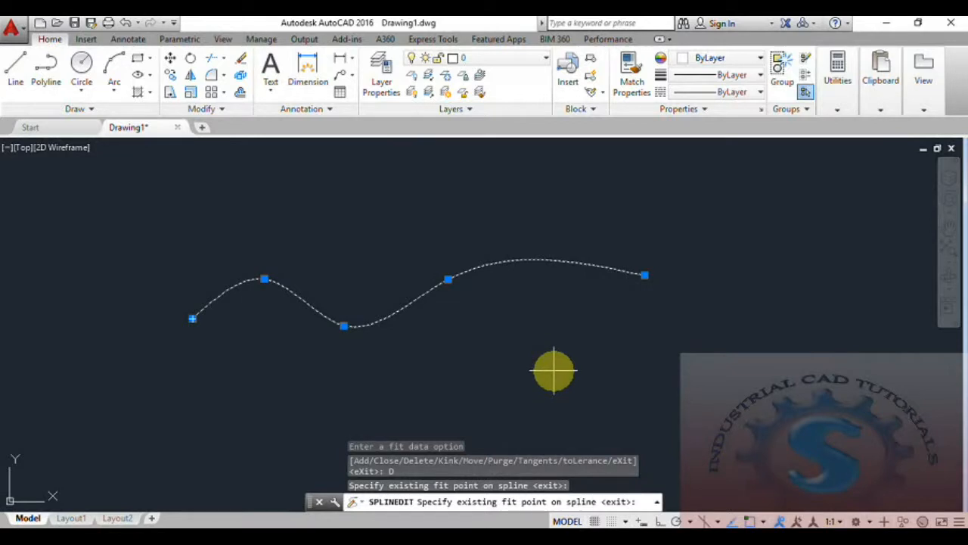
{"action": "left_click", "coordinate": [343, 325]}
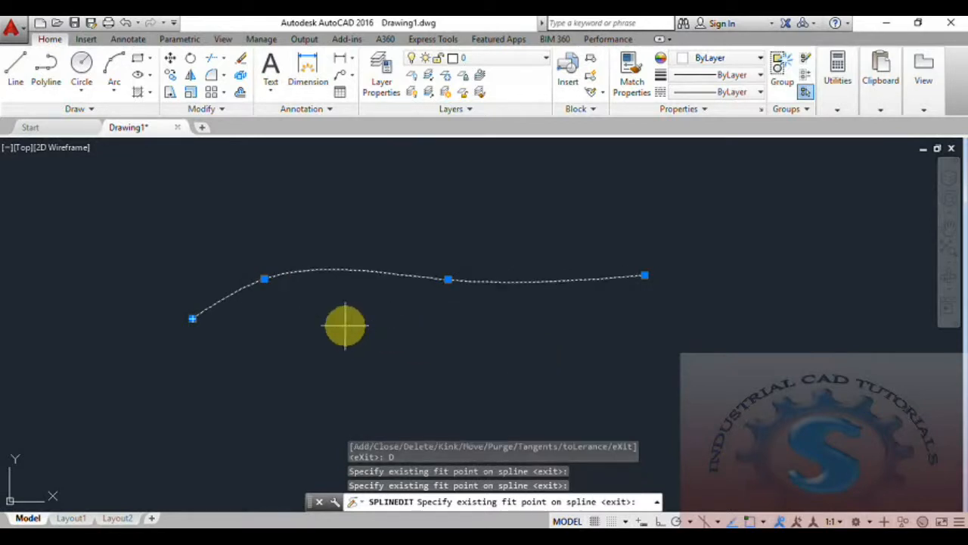
{"action": "left_click", "coordinate": [194, 319]}
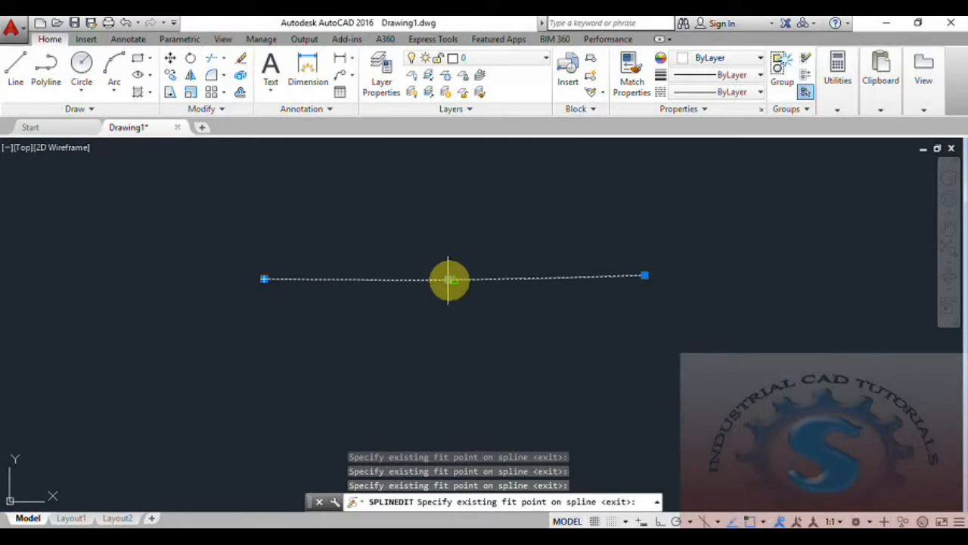
{"action": "left_click", "coordinate": [264, 278]}
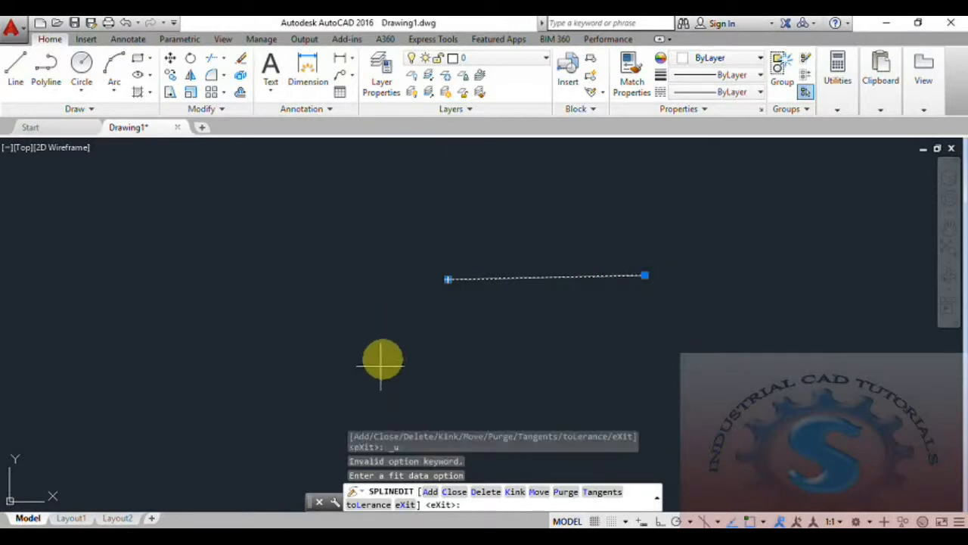
{"action": "key", "text": "Escape"}
{"action": "key", "text": "Escape"}
{"action": "type", "text": "SPLIN"}
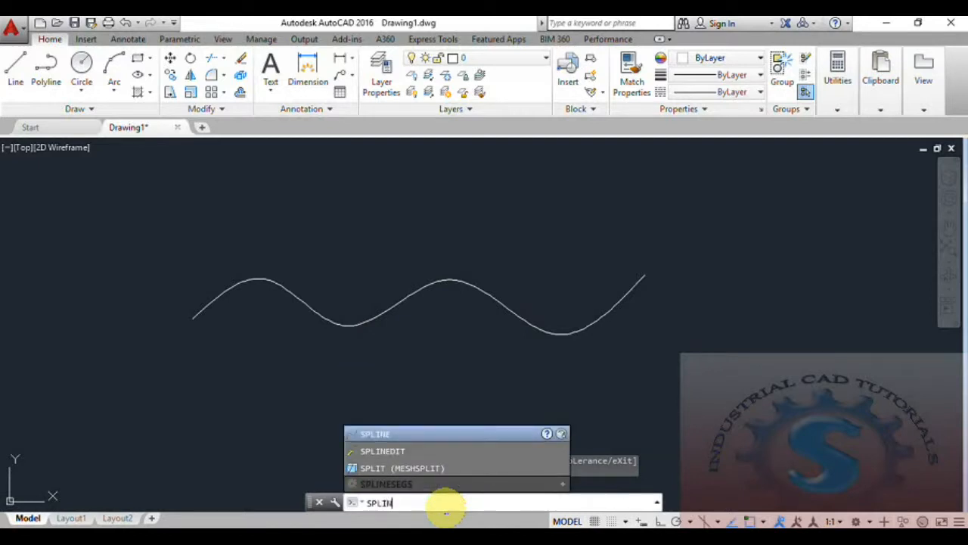
{"action": "type", "text": "EDIT"}
{"action": "key", "text": "Return"}
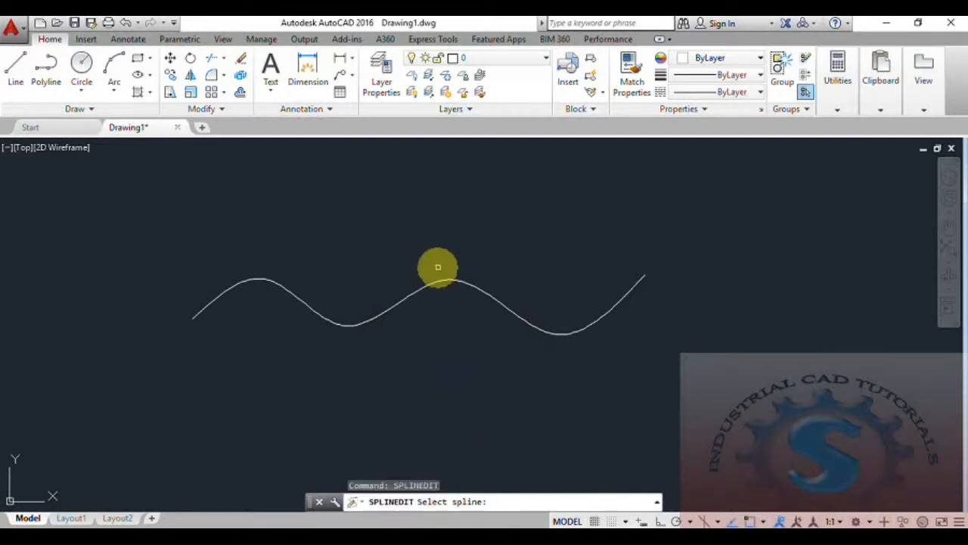
{"action": "left_click", "coordinate": [439, 283]}
{"action": "key", "text": "Return"}
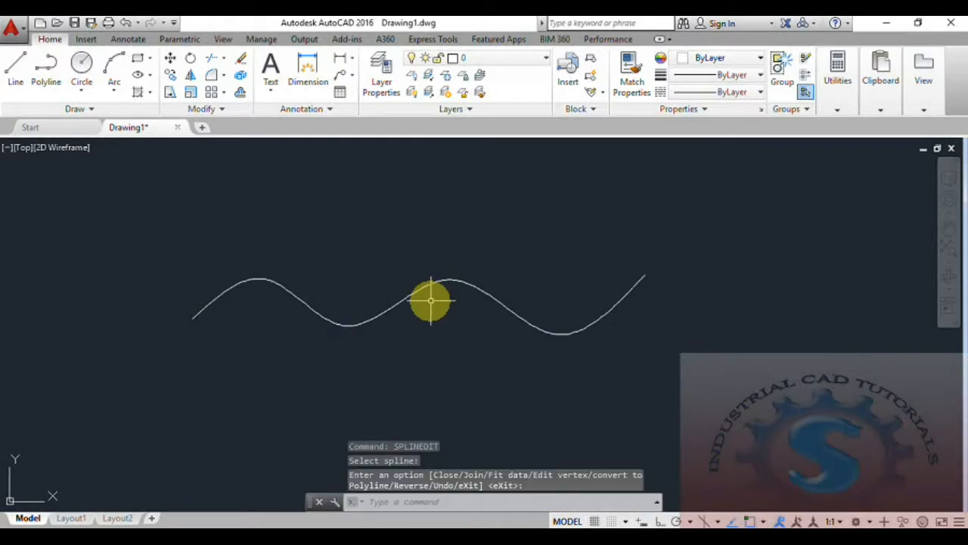
{"action": "key", "text": "Escape"}
{"action": "key", "text": "Escape"}
Run SPLINEDIT on the wavy spline and add six kinks between its existing fit points with the Kink option under Fit data
{"action": "type", "text": "SAPLI"}
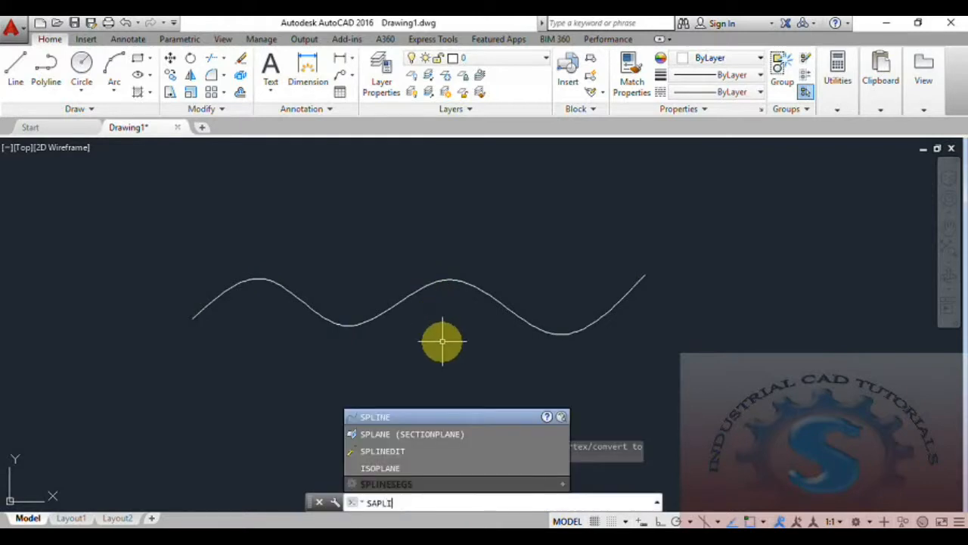
{"action": "type", "text": "NEPLIN"}
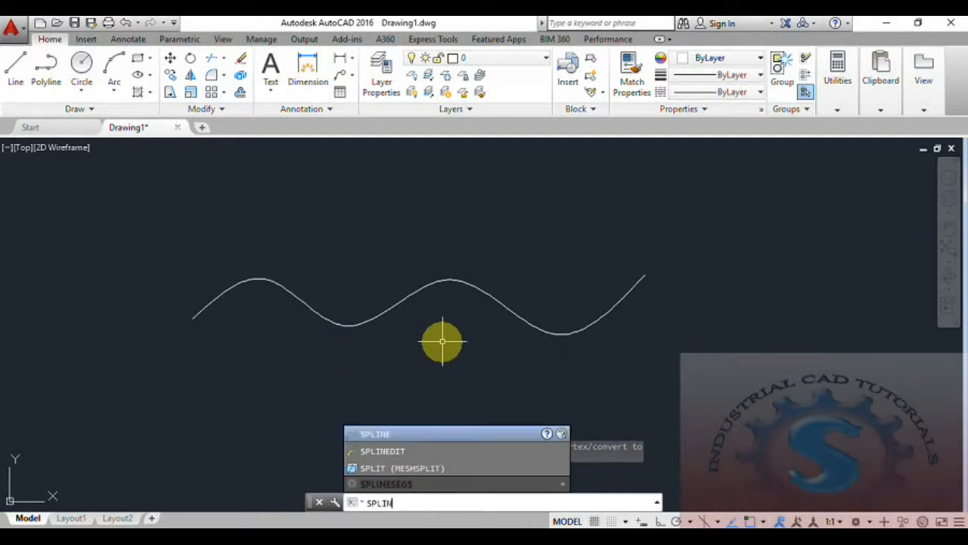
{"action": "type", "text": "EDIT"}
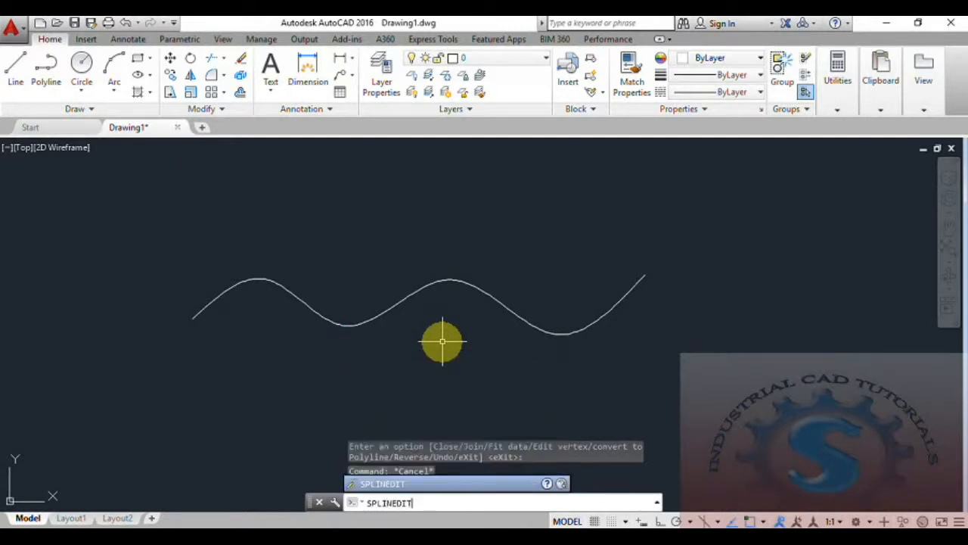
{"action": "key", "text": "Return"}
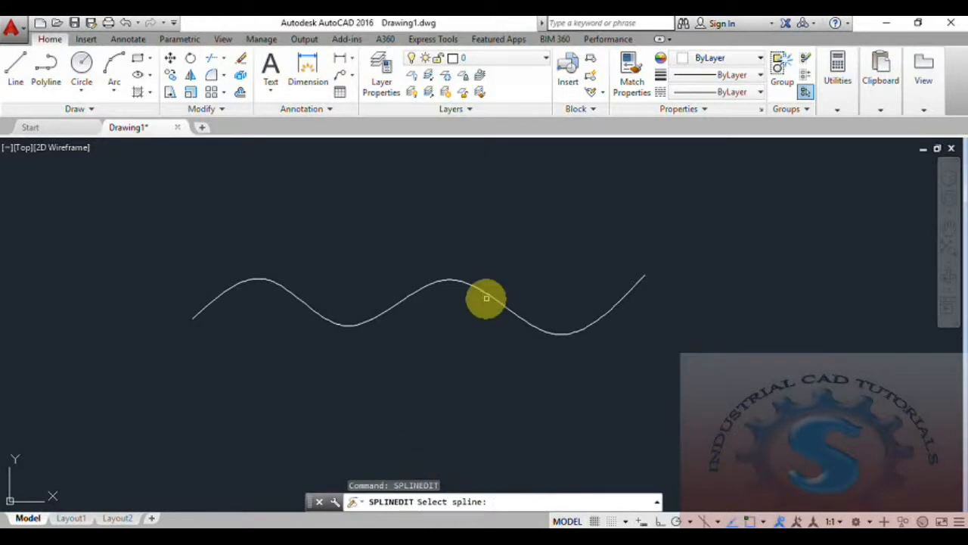
{"action": "left_click", "coordinate": [485, 296]}
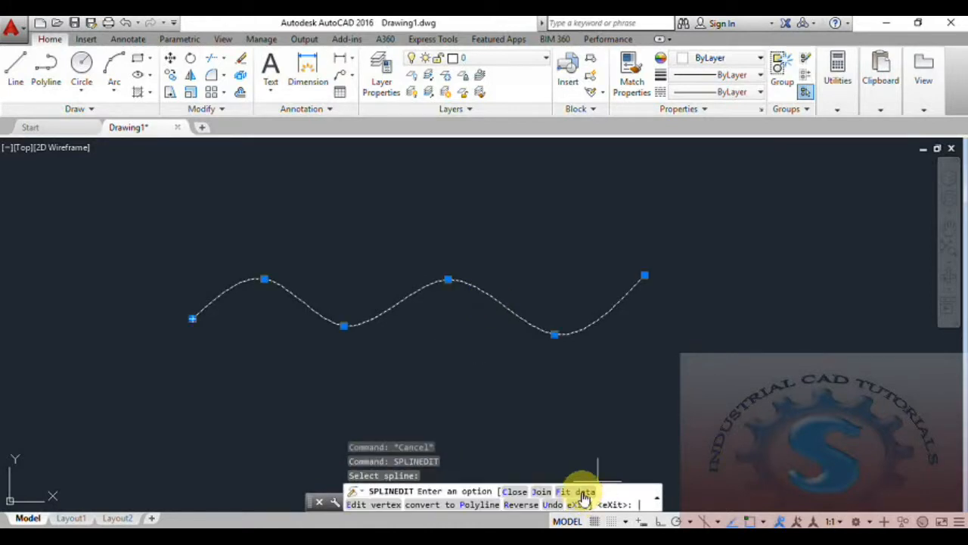
{"action": "left_click", "coordinate": [583, 493]}
{"action": "left_click", "coordinate": [519, 497]}
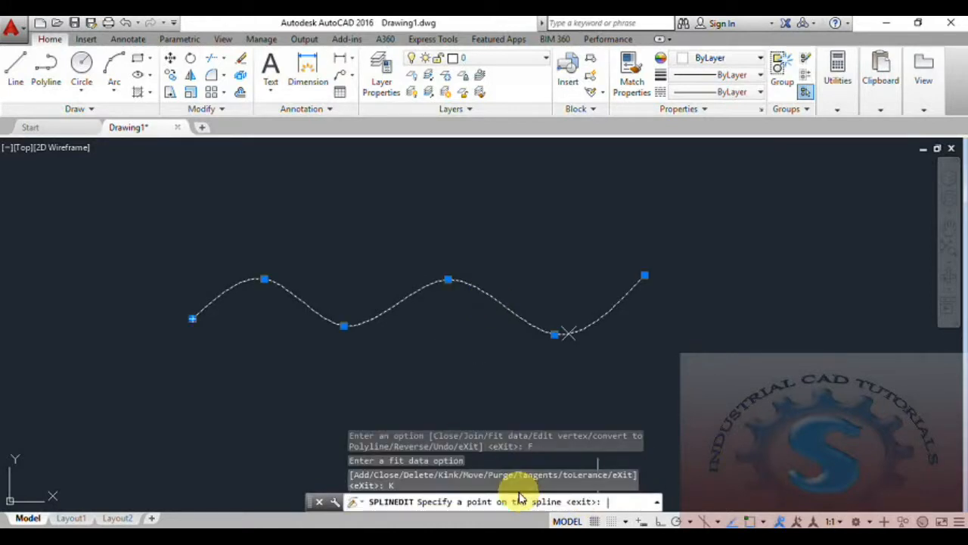
{"action": "left_click", "coordinate": [556, 334]}
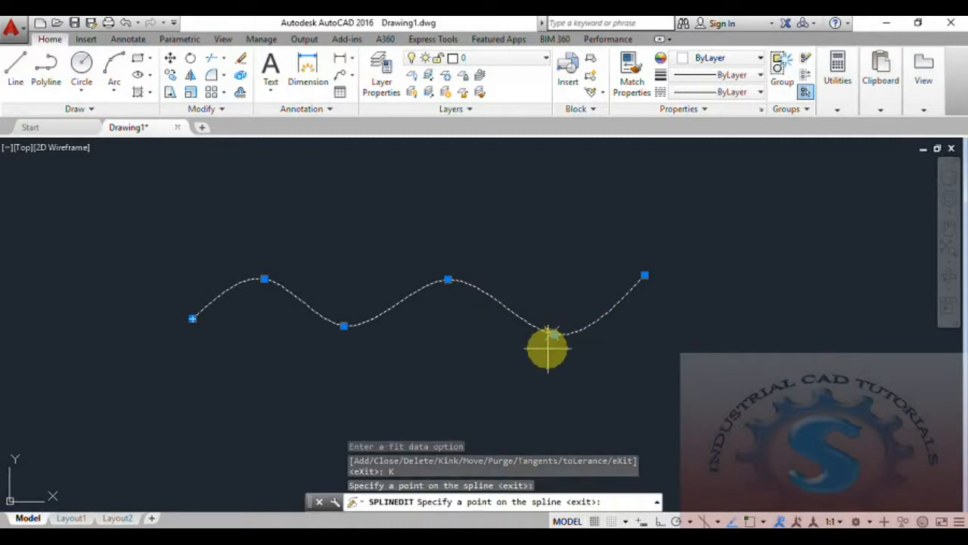
{"action": "left_click", "coordinate": [466, 282]}
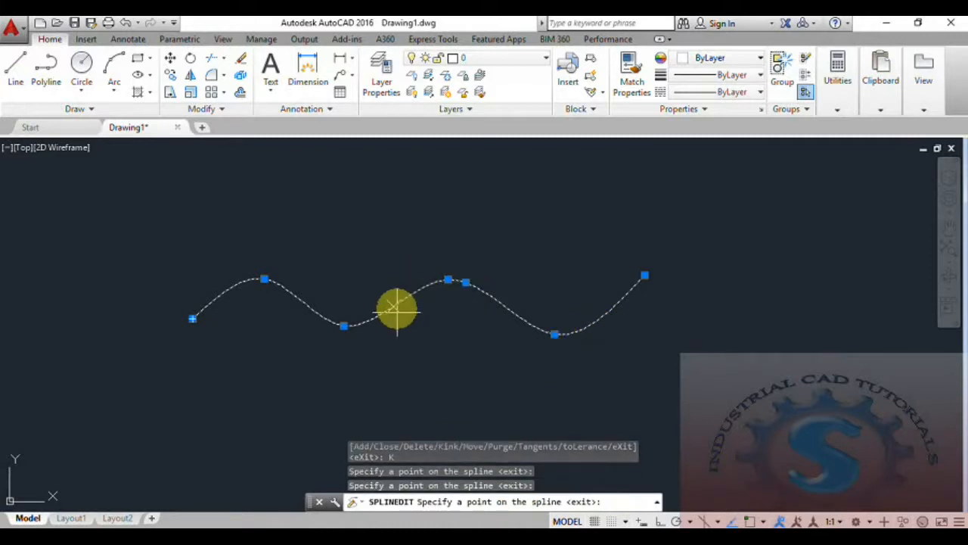
{"action": "left_click", "coordinate": [400, 302]}
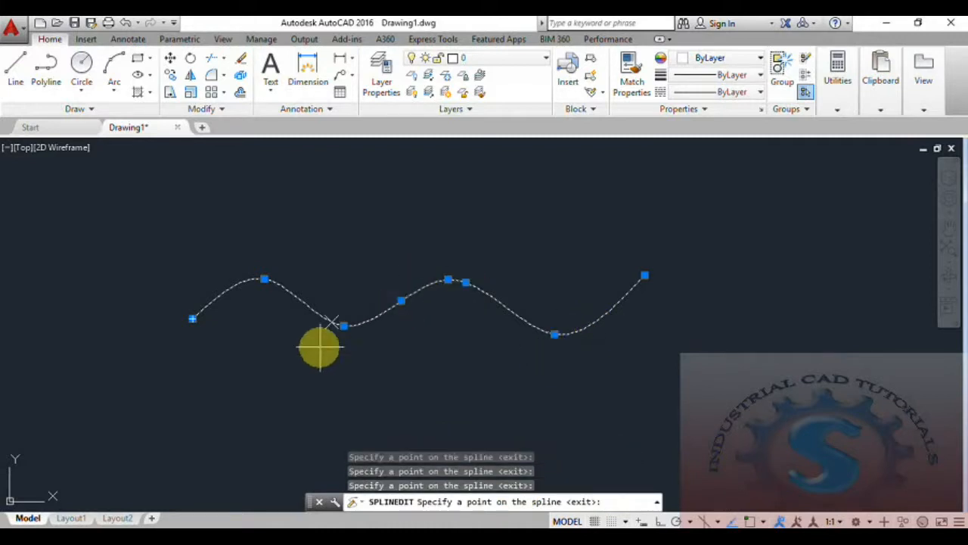
{"action": "left_click", "coordinate": [373, 318]}
{"action": "left_click", "coordinate": [310, 307]}
{"action": "left_click", "coordinate": [284, 288]}
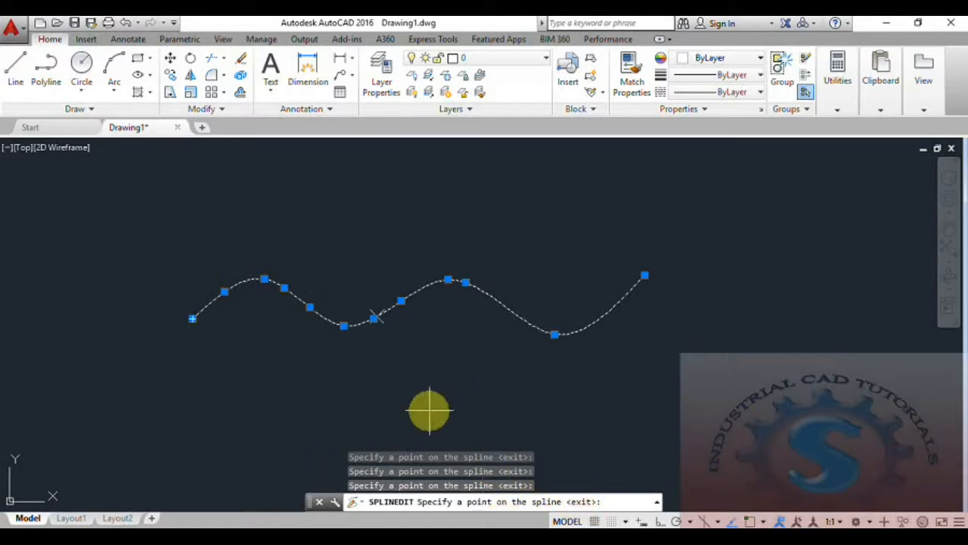
{"action": "key", "text": "Return"}
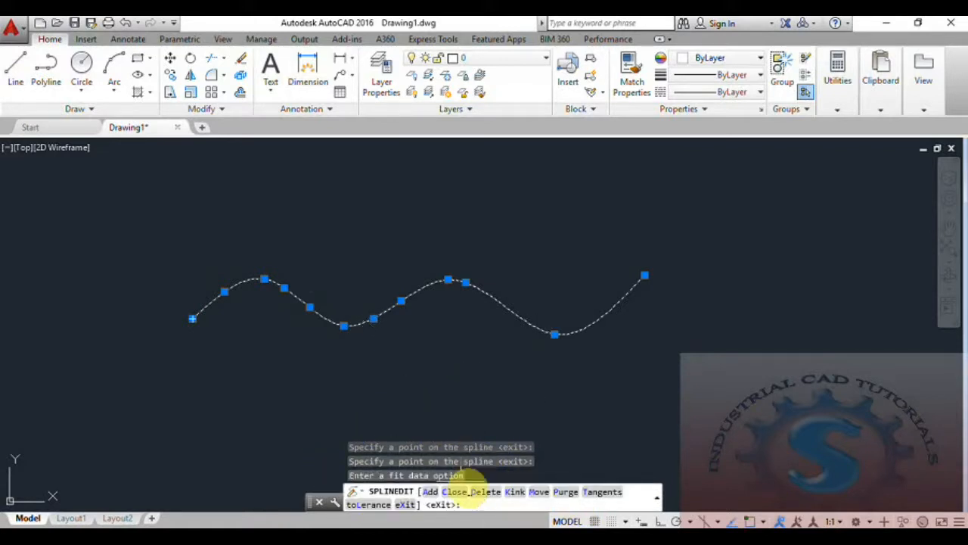
Use the Move option to relocate the spline's start point through several trial positions, ending almost directly below the second fit point
{"action": "left_click", "coordinate": [539, 492]}
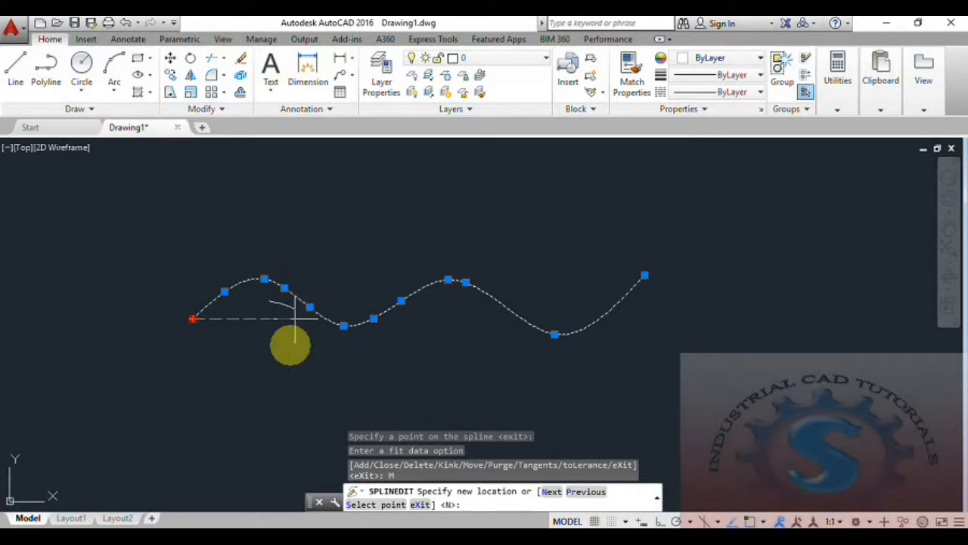
{"action": "left_click", "coordinate": [292, 388]}
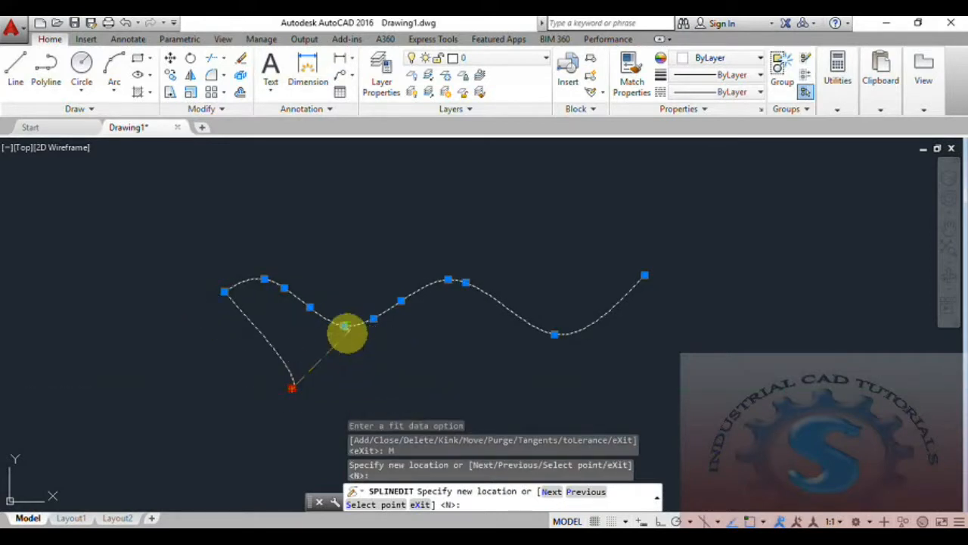
{"action": "left_click", "coordinate": [369, 386]}
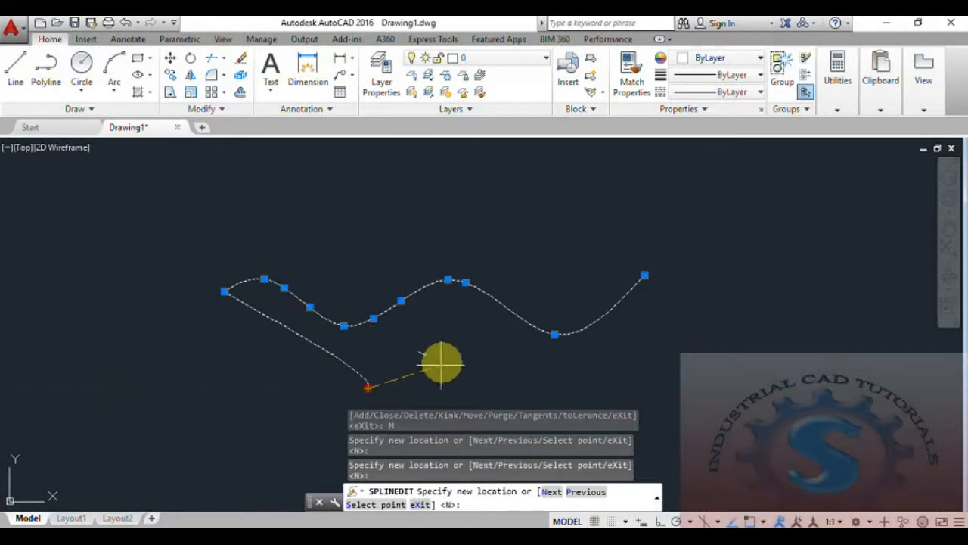
{"action": "left_click", "coordinate": [478, 382]}
{"action": "left_click", "coordinate": [555, 336]}
{"action": "left_click", "coordinate": [513, 378]}
{"action": "left_click", "coordinate": [346, 396]}
{"action": "left_click", "coordinate": [216, 394]}
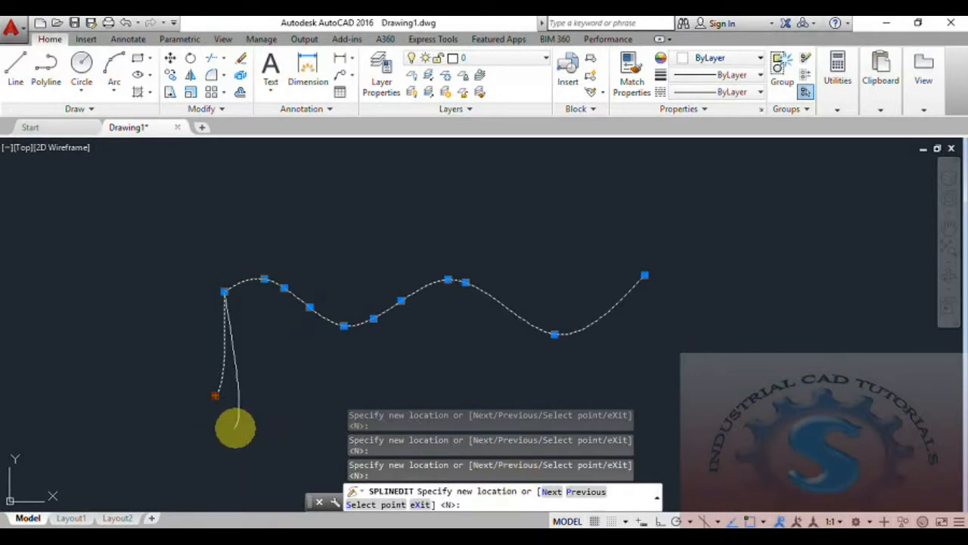
Switch back and forth between the first two fit points with the Next and Previous options
{"action": "left_click", "coordinate": [551, 492]}
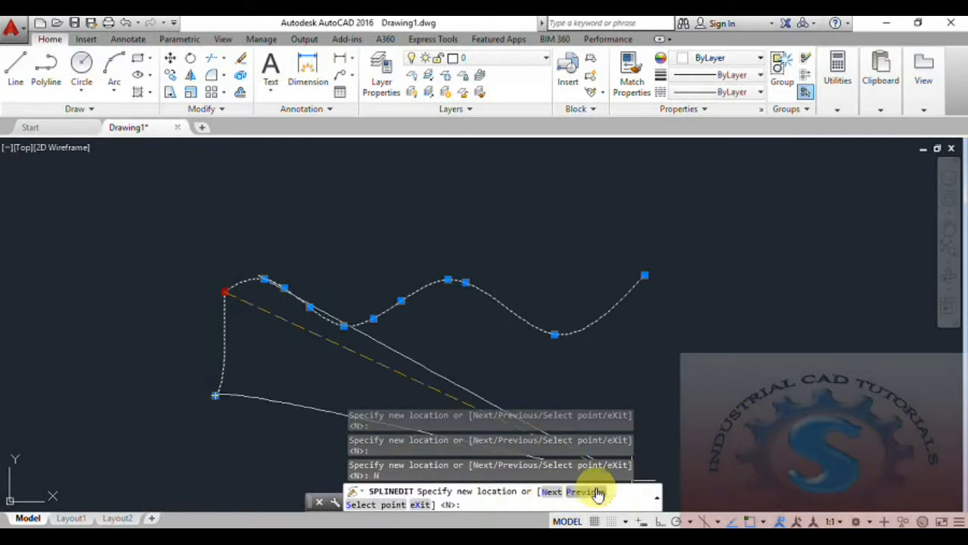
{"action": "left_click", "coordinate": [587, 491]}
{"action": "left_click", "coordinate": [552, 492]}
{"action": "left_click", "coordinate": [587, 492]}
Use Select point to pick the kink midway up the rise to the second crest and move it well below the curve
{"action": "left_click", "coordinate": [393, 504]}
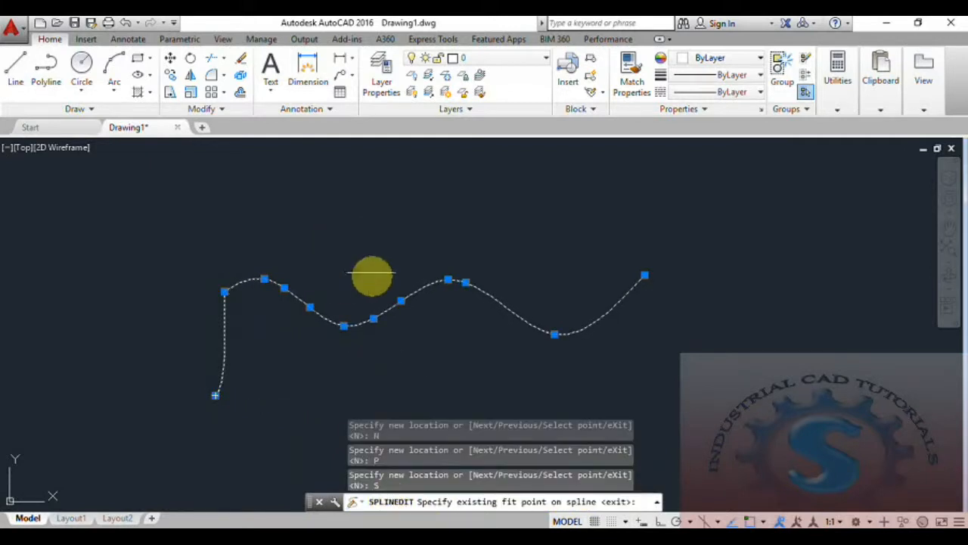
{"action": "left_click", "coordinate": [400, 301]}
{"action": "left_click", "coordinate": [433, 366]}
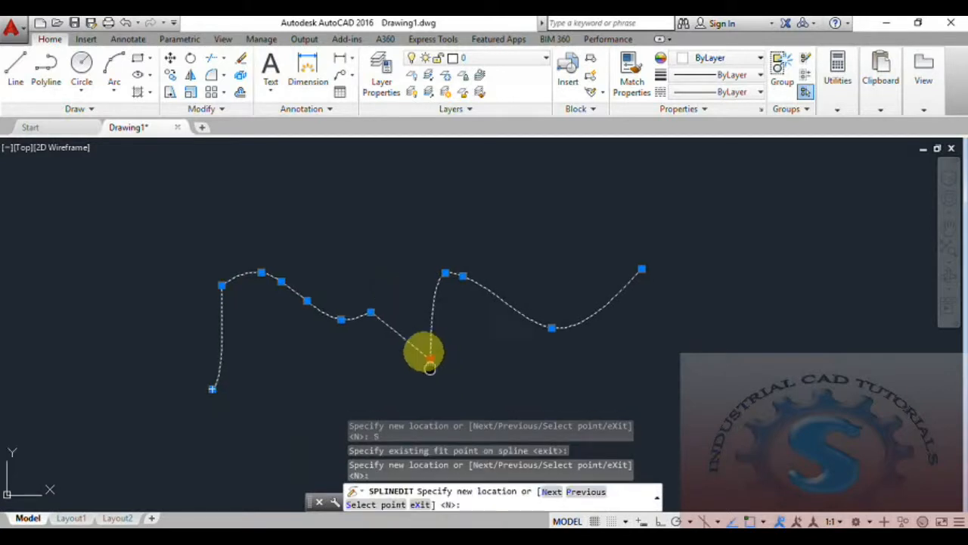
Select the last valley's fit point and move it downward, then farther down and to the right, beneath the spline's end point
{"action": "middle_click_drag", "start_coordinate": [421, 345], "coordinate": [421, 329]}
{"action": "left_click", "coordinate": [378, 504]}
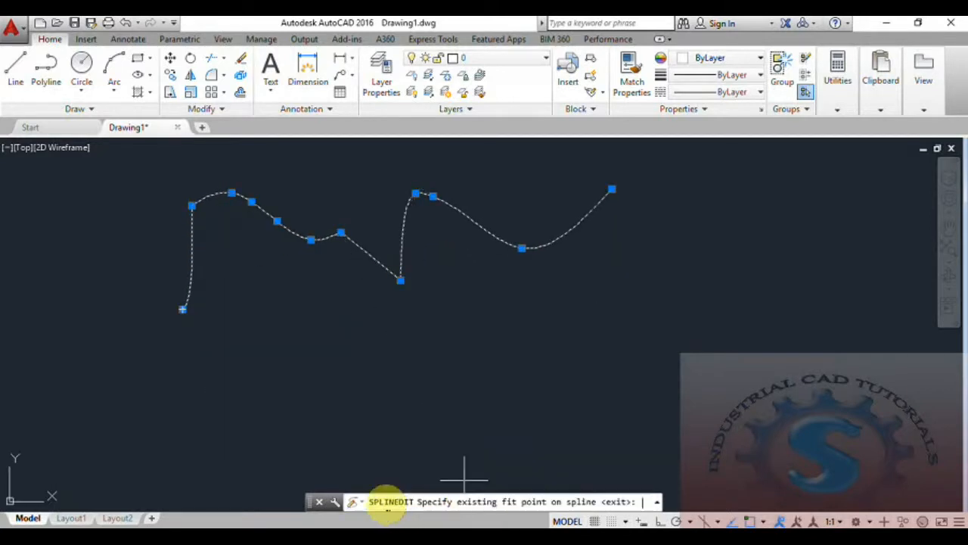
{"action": "left_click", "coordinate": [534, 211]}
{"action": "left_click", "coordinate": [521, 248]}
{"action": "left_click", "coordinate": [532, 328]}
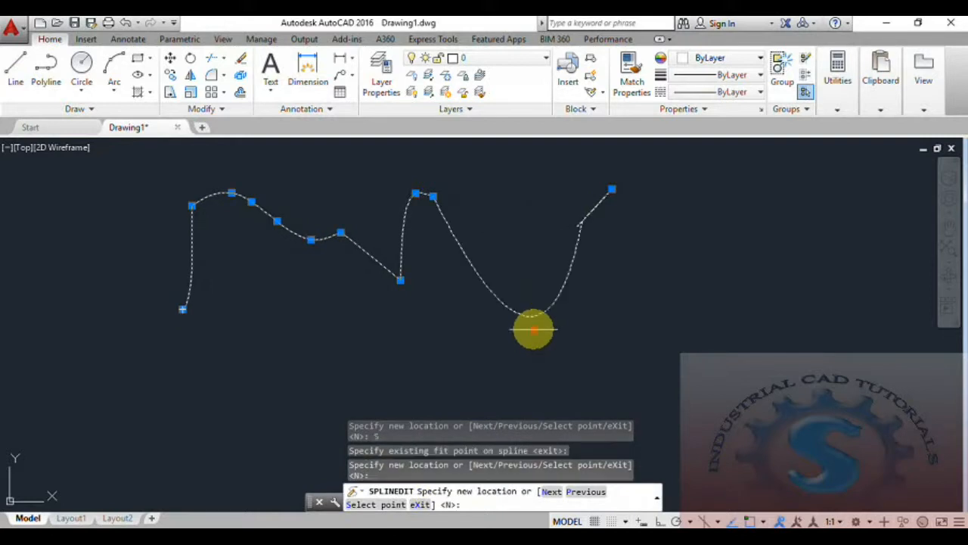
{"action": "left_click", "coordinate": [596, 372]}
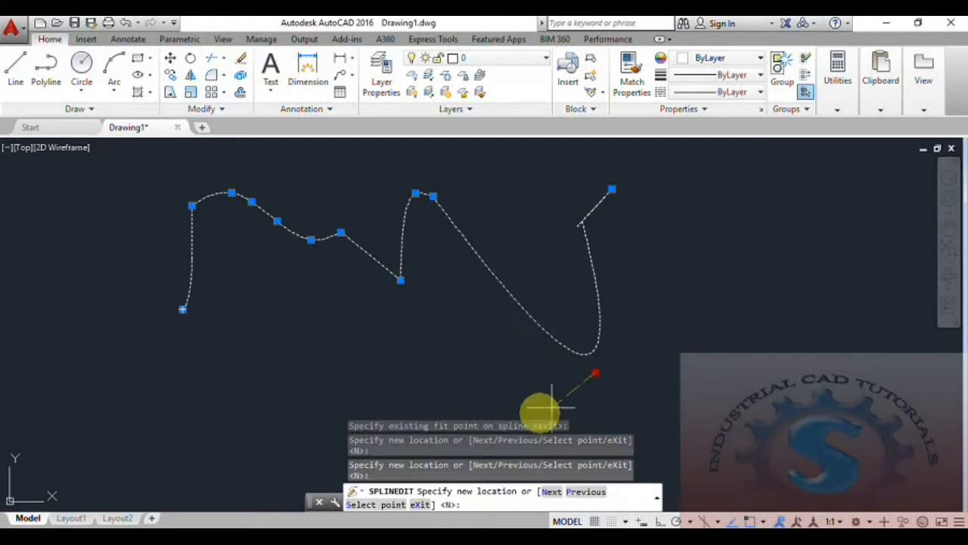
Select the spline's end fit point, move it downward and to the right, and leave the Move option
{"action": "left_click", "coordinate": [378, 504]}
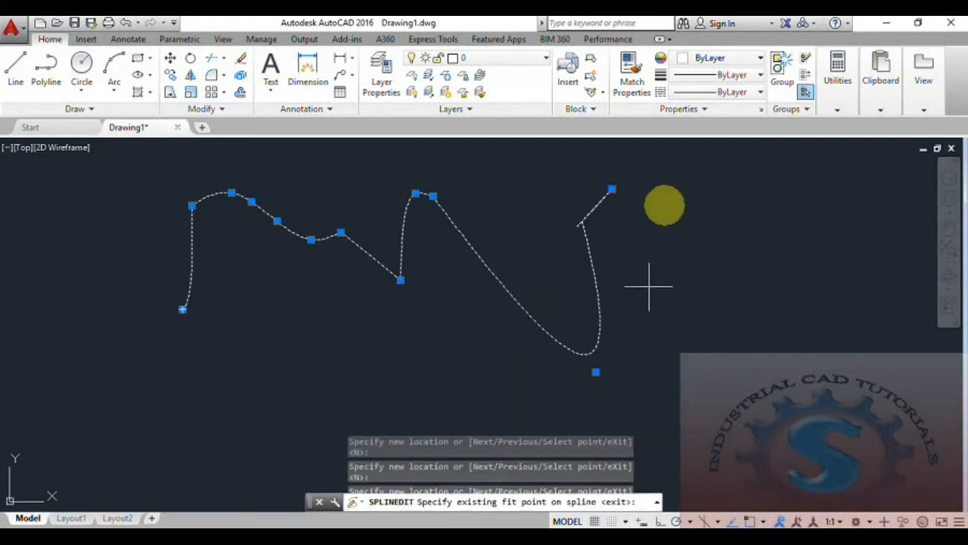
{"action": "left_click", "coordinate": [612, 190]}
{"action": "left_click", "coordinate": [677, 289]}
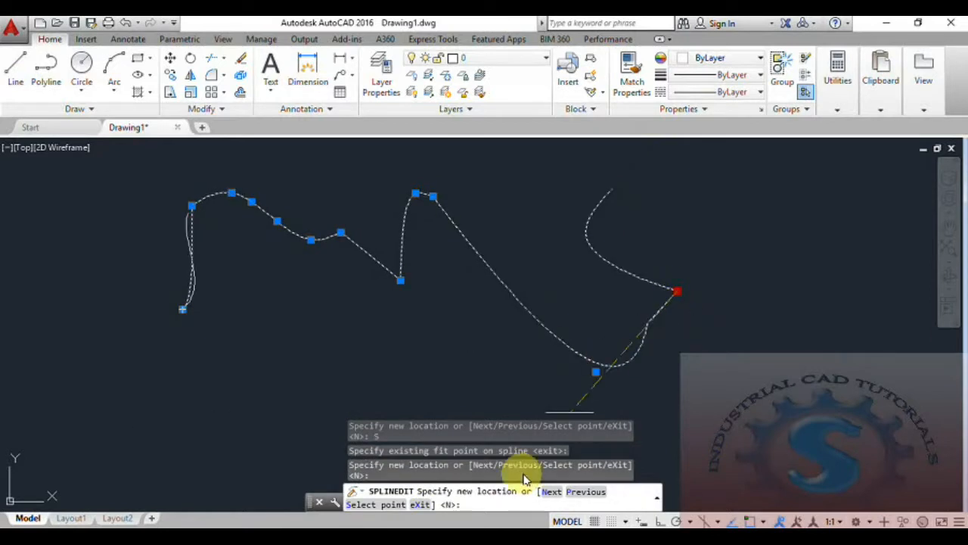
{"action": "left_click", "coordinate": [421, 505]}
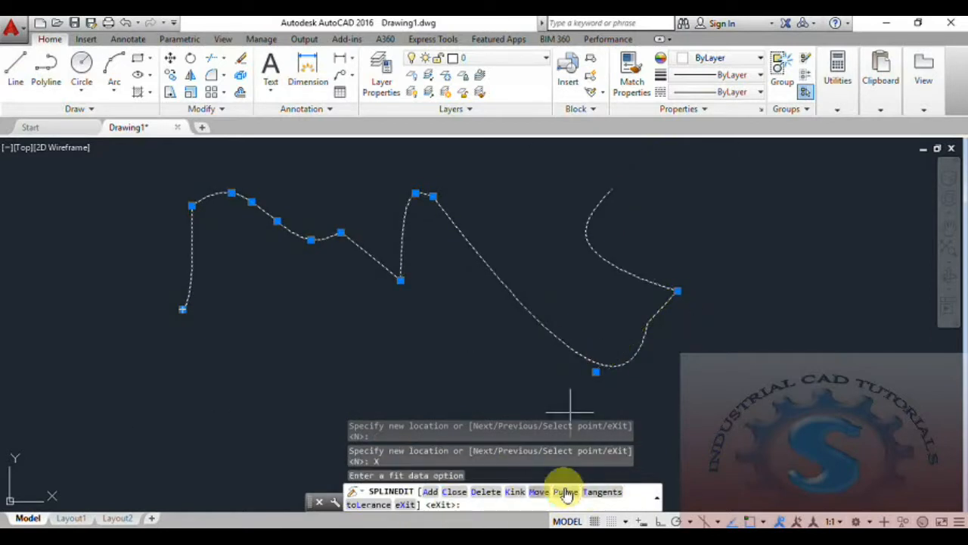
Purge the spline's fit data and exit the spline editing command
{"action": "left_click", "coordinate": [566, 492]}
{"action": "middle_click_drag", "start_coordinate": [539, 360], "coordinate": [478, 324]}
{"action": "scroll", "coordinate": [519, 359], "scroll_direction": "up", "scroll_amount": 2}
{"action": "scroll", "coordinate": [520, 358], "scroll_direction": "down", "scroll_amount": 3}
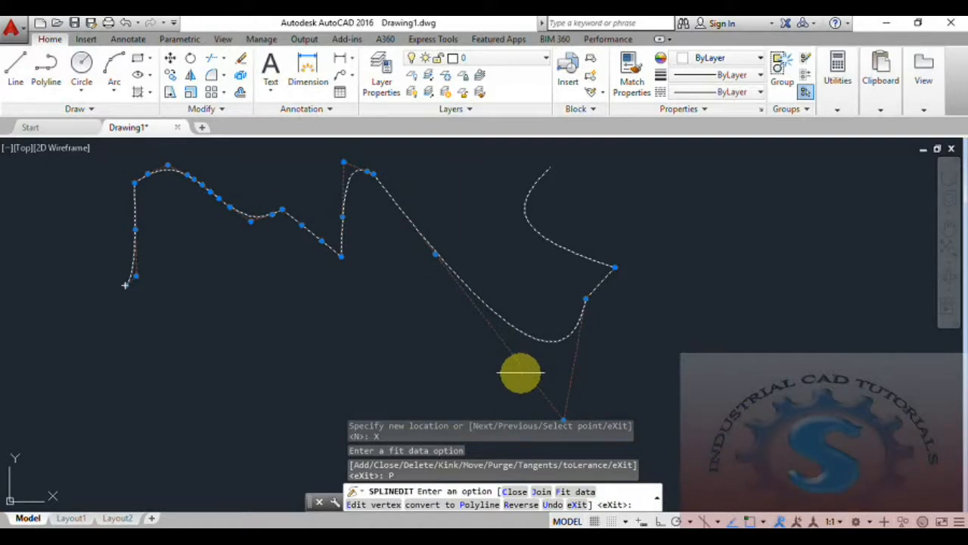
{"action": "middle_click_drag", "start_coordinate": [558, 396], "coordinate": [564, 351]}
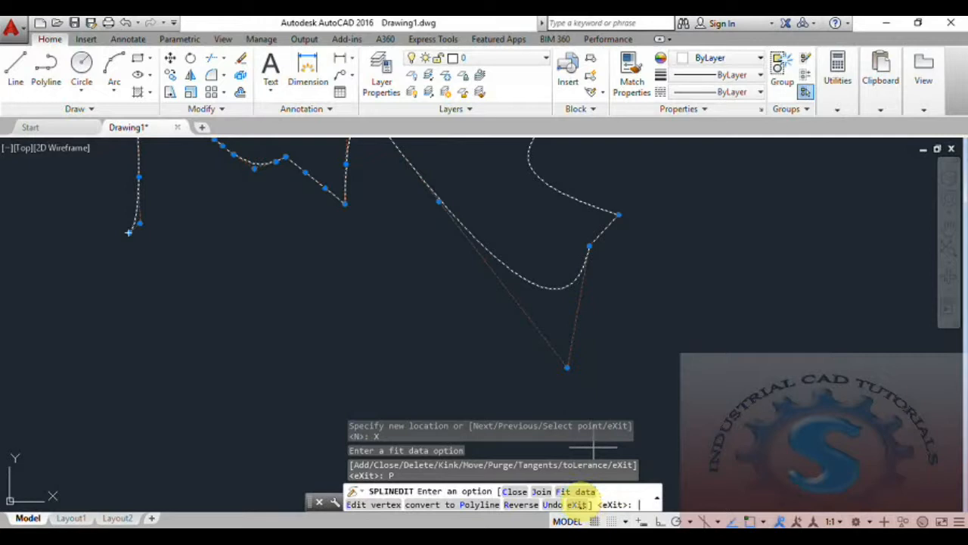
{"action": "left_click", "coordinate": [578, 504]}
Undo the spline edits back to the original smooth wavy spline
{"action": "middle_click_drag", "start_coordinate": [587, 350], "coordinate": [591, 388]}
{"action": "scroll", "coordinate": [616, 340], "scroll_direction": "down", "scroll_amount": 2}
{"action": "scroll", "coordinate": [609, 346], "scroll_direction": "up", "scroll_amount": 1}
{"action": "key", "text": "ctrl+z"}
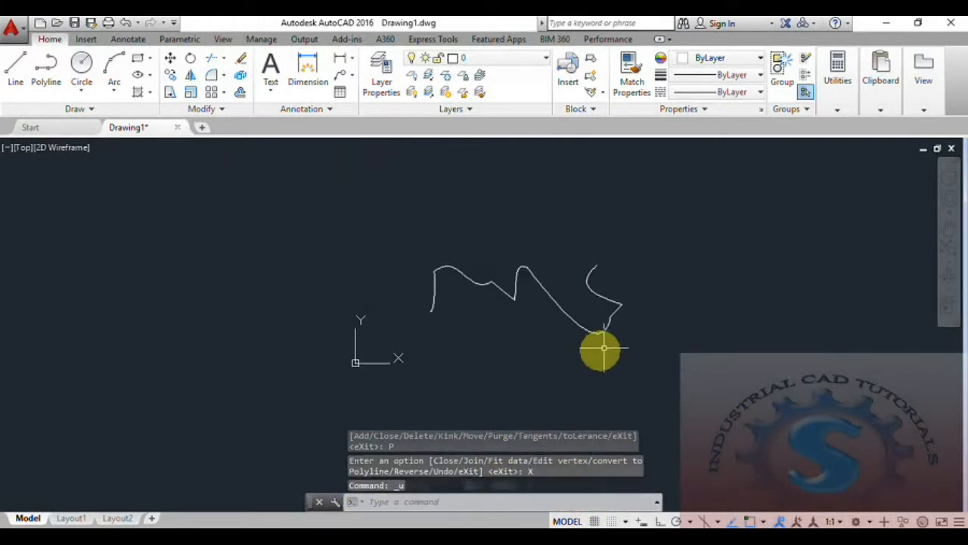
{"action": "key", "text": "ctrl+z"}
{"action": "key", "text": "ctrl+z"}
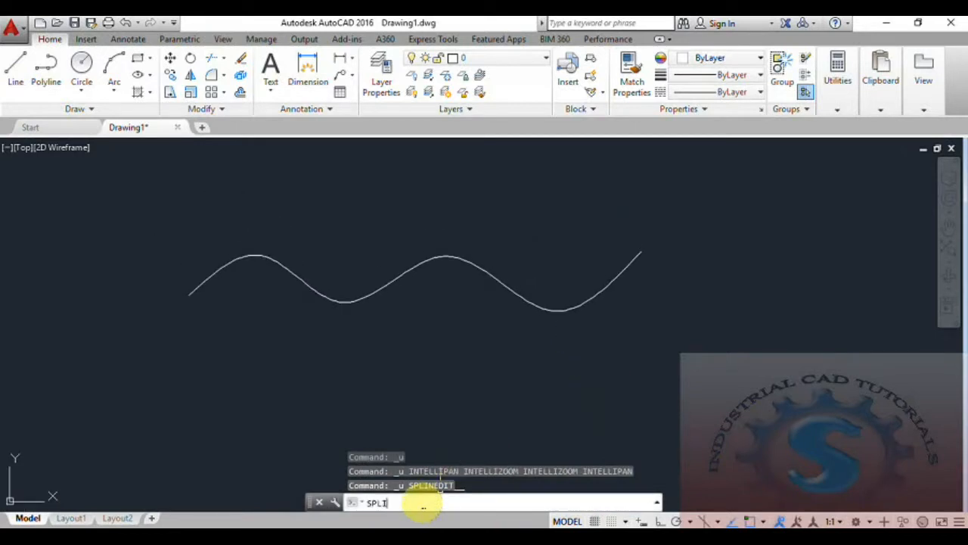
Edit the wavy spline's fit data tangents with SPLINEDIT, aiming the start tangent at a point below the start and the end tangent below the end
{"action": "key", "text": "Return"}
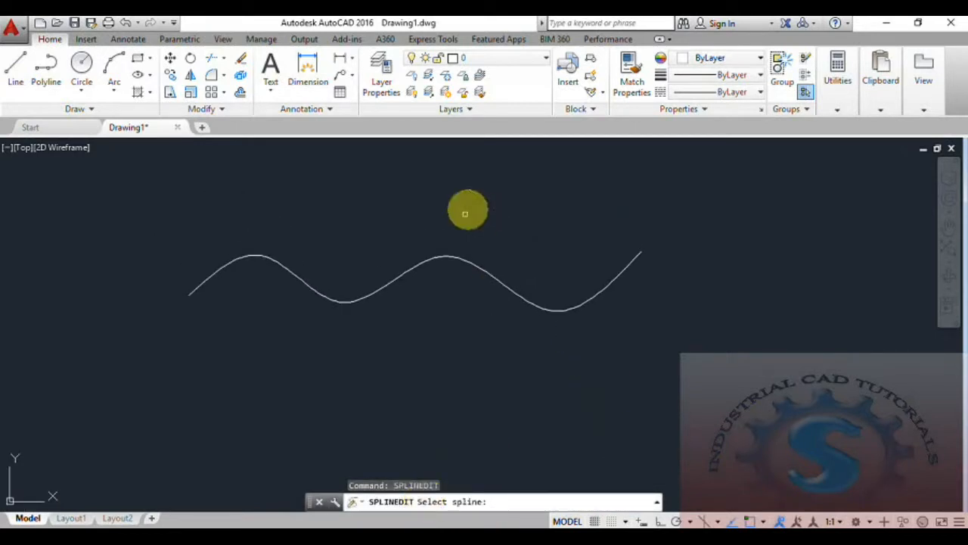
{"action": "left_click", "coordinate": [445, 256]}
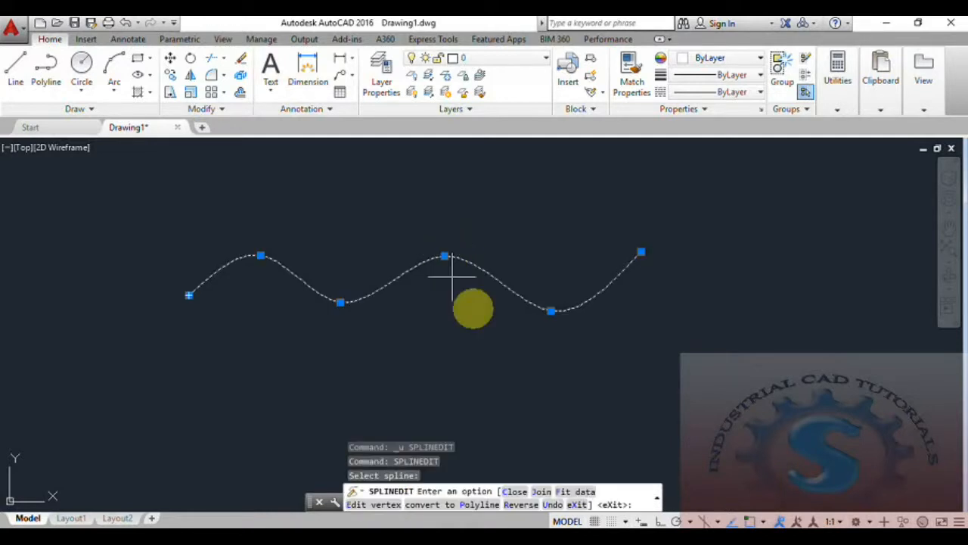
{"action": "left_click", "coordinate": [577, 493]}
{"action": "left_click", "coordinate": [603, 493]}
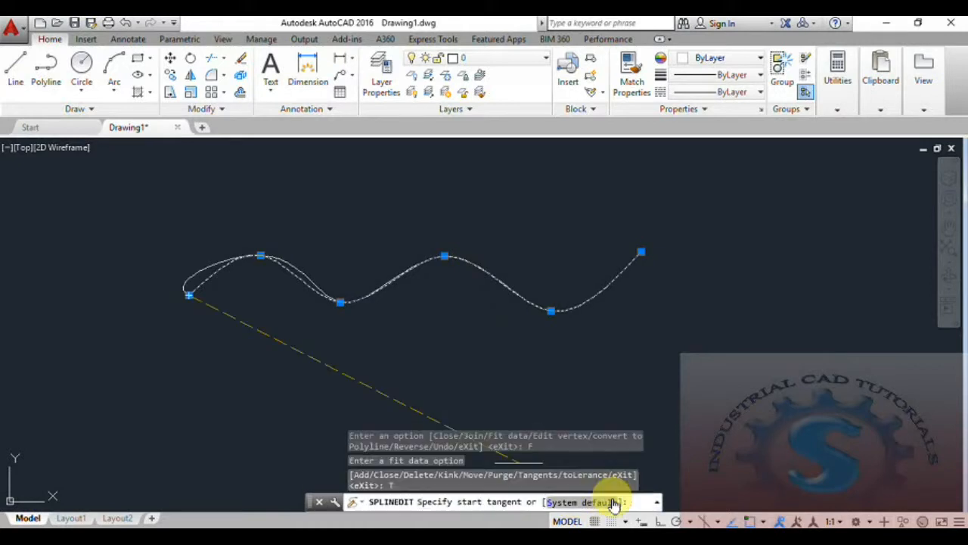
{"action": "left_click", "coordinate": [174, 389]}
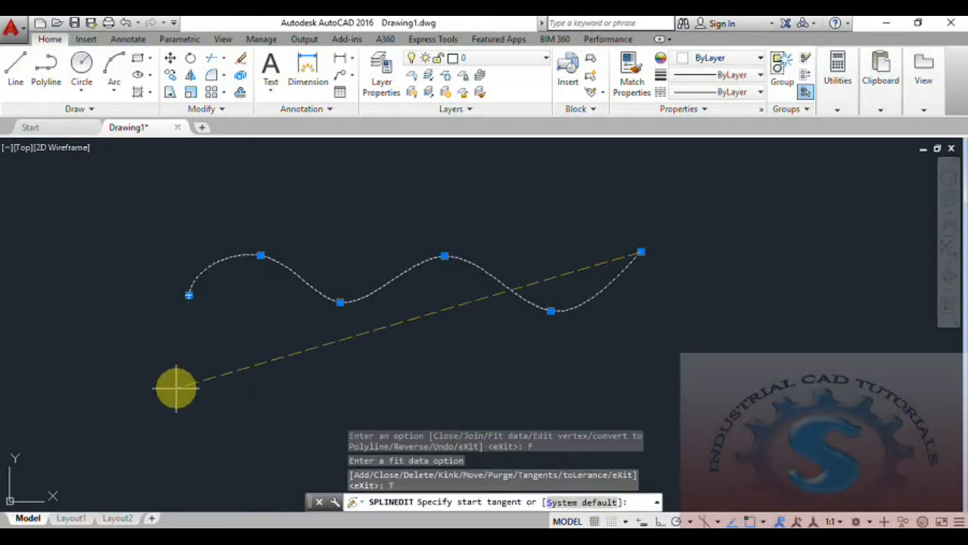
{"action": "left_click", "coordinate": [619, 362]}
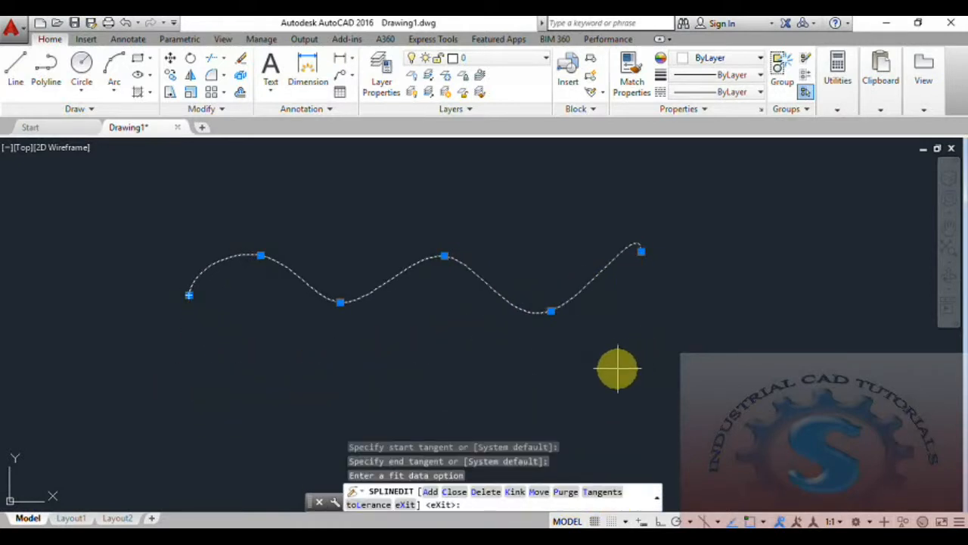
Redefine the tangents, aiming the start tangent down to the right and the end tangent below and slightly right of the end point
{"action": "left_click", "coordinate": [593, 492]}
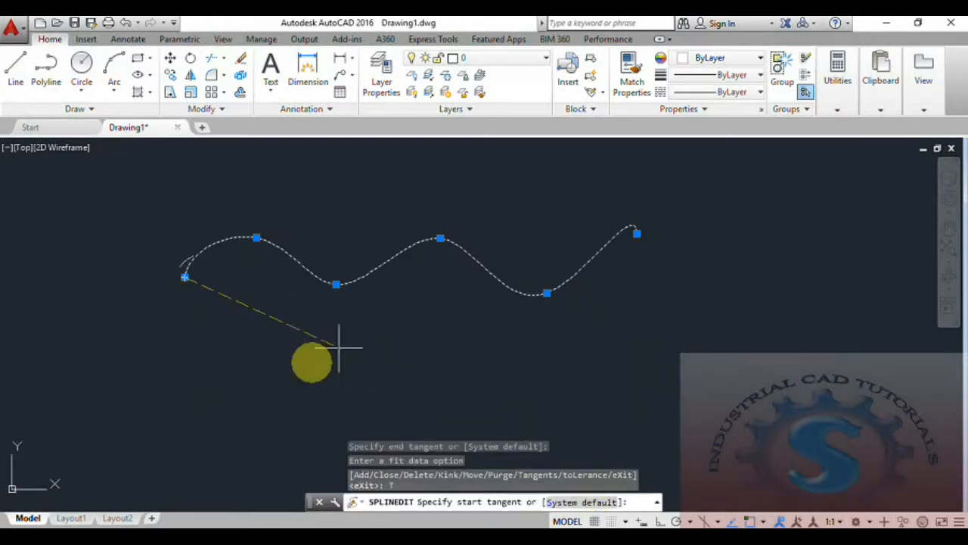
{"action": "left_click", "coordinate": [301, 374]}
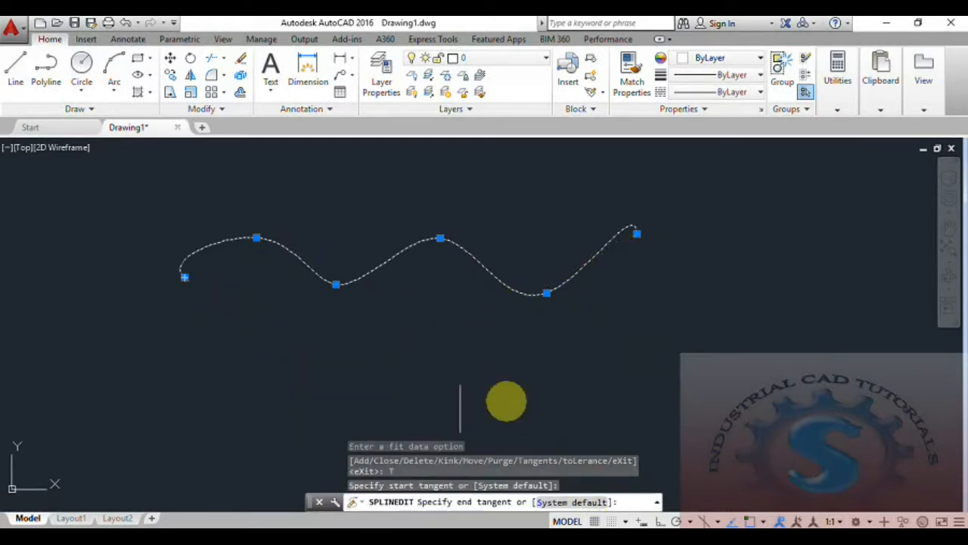
{"action": "left_click", "coordinate": [665, 377]}
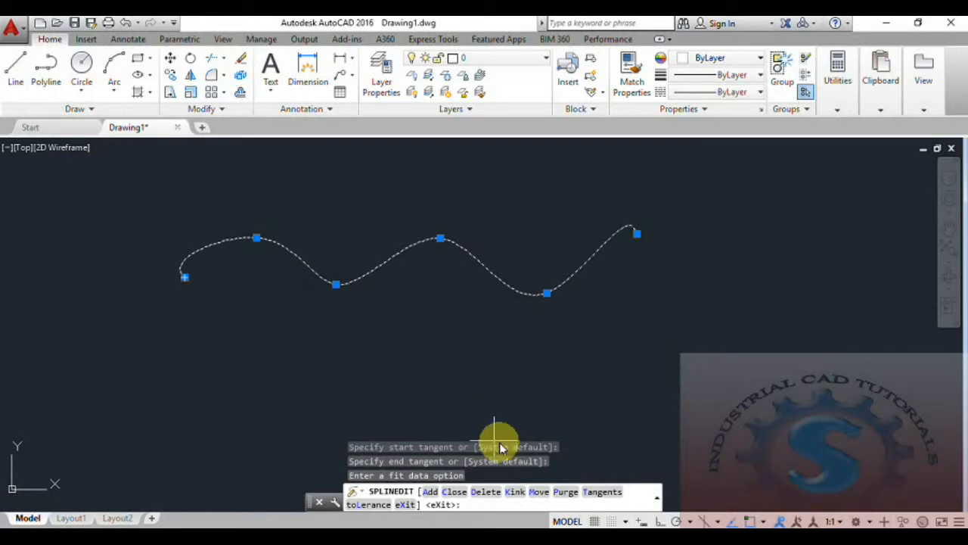
Redefine the tangents again, aiming the start tangent at a point well above the start and the end tangent below the end point
{"action": "left_click", "coordinate": [604, 492]}
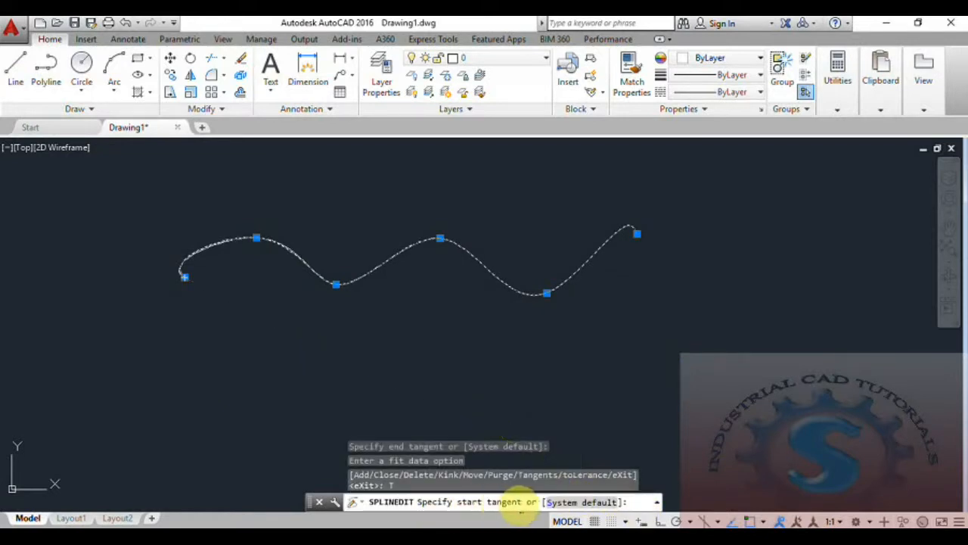
{"action": "left_click", "coordinate": [202, 155]}
{"action": "left_click", "coordinate": [648, 329]}
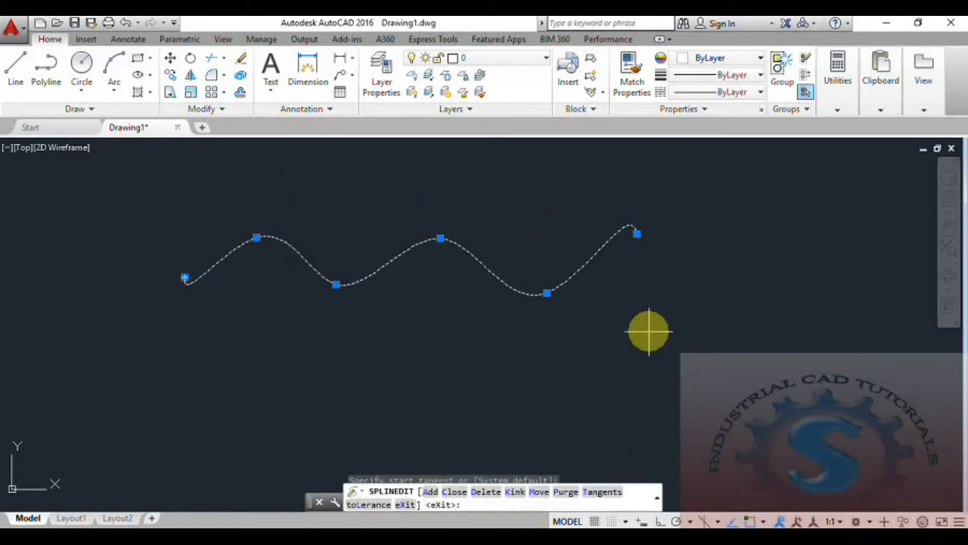
Set the spline's fit tolerance to 1.0000E-20 and leave the fit data options
{"action": "left_click", "coordinate": [360, 506]}
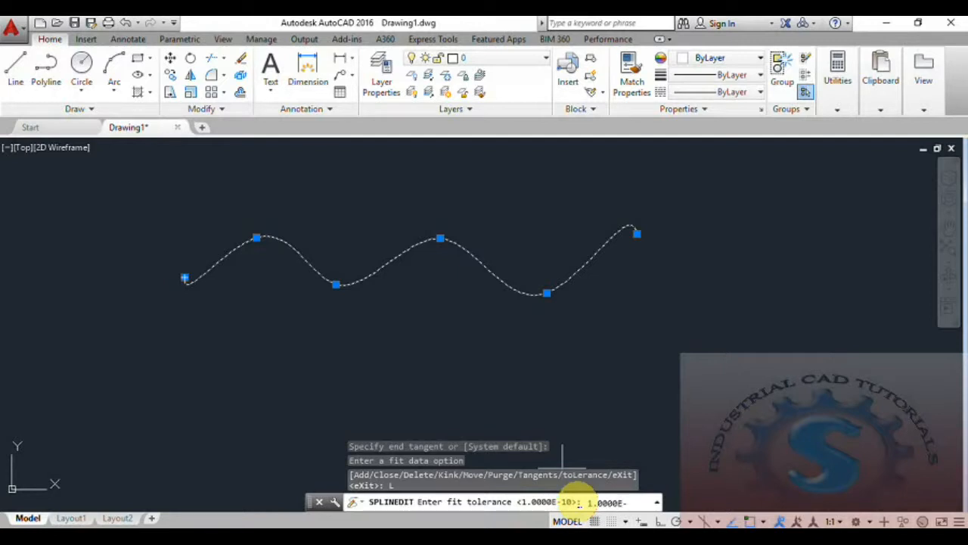
{"action": "type", "text": "0"}
{"action": "key", "text": "Return"}
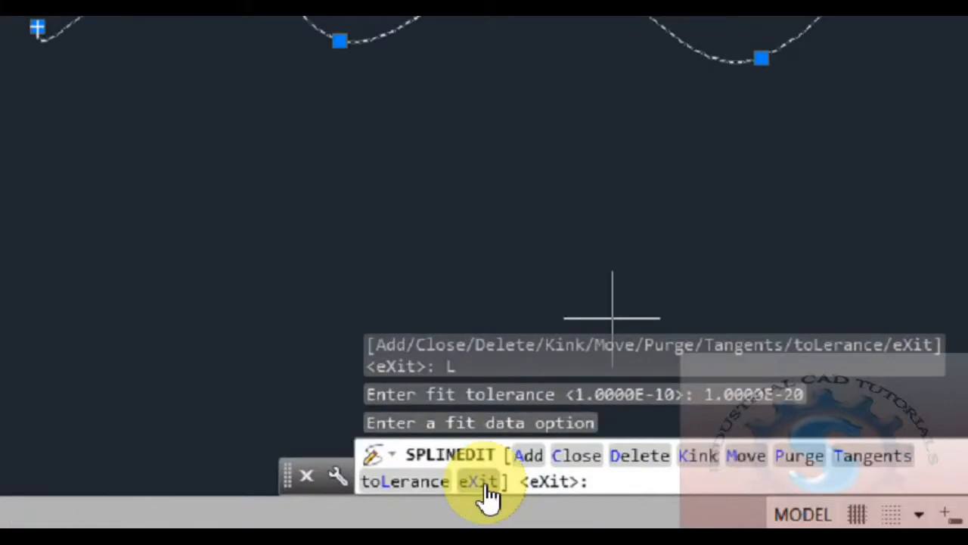
{"action": "left_click", "coordinate": [487, 488]}
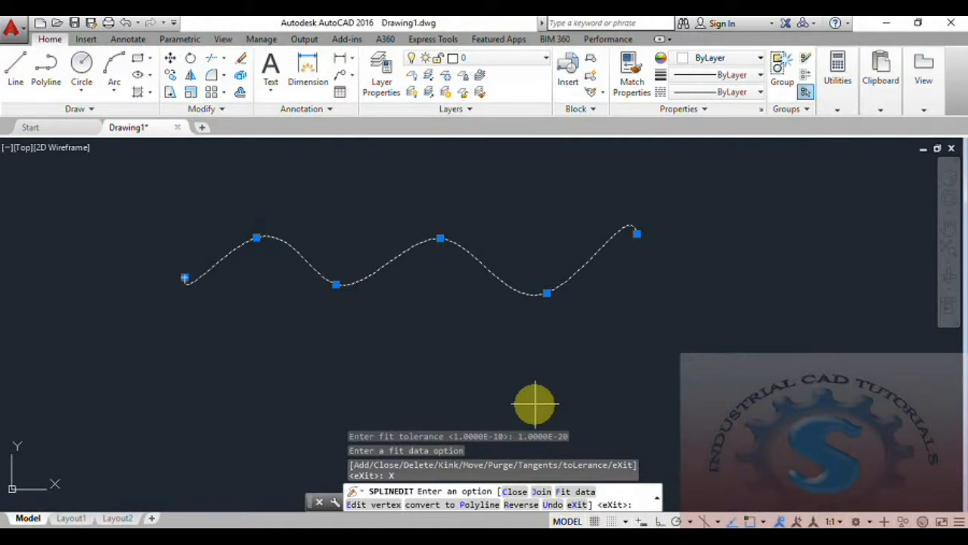
{"action": "key", "text": "F7"}
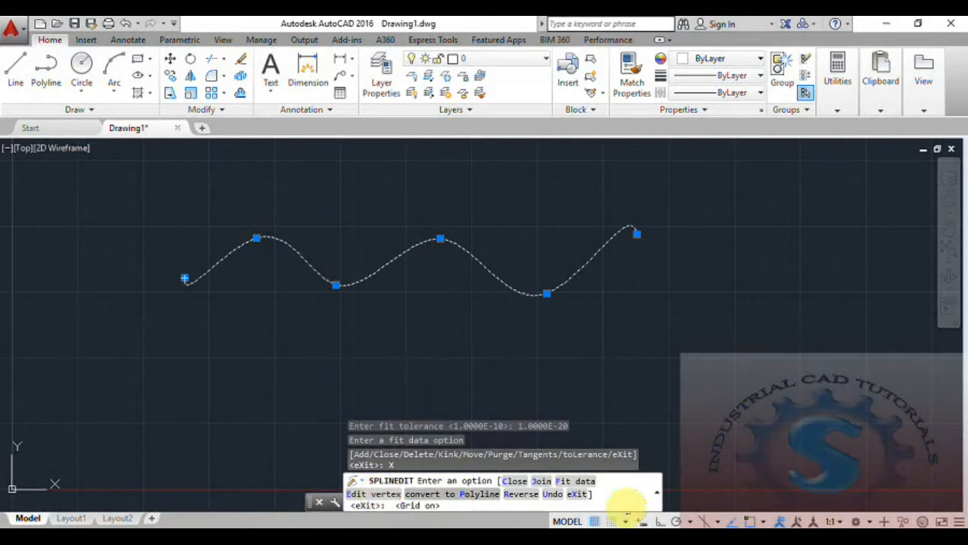
{"action": "left_click", "coordinate": [595, 521]}
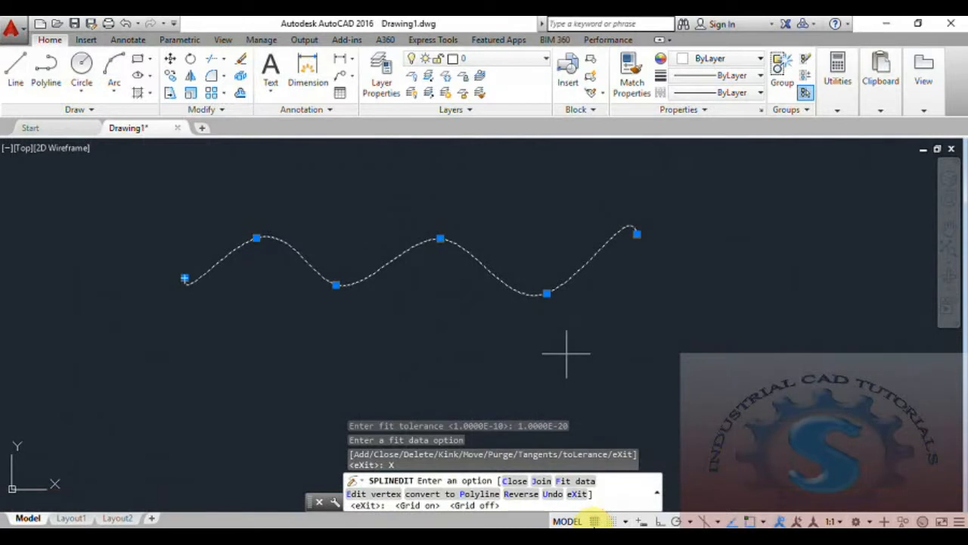
Use Edit vertex to add control vertices at the last valley, midway up the second rise, near the first crest and near the start
{"action": "left_click", "coordinate": [367, 494]}
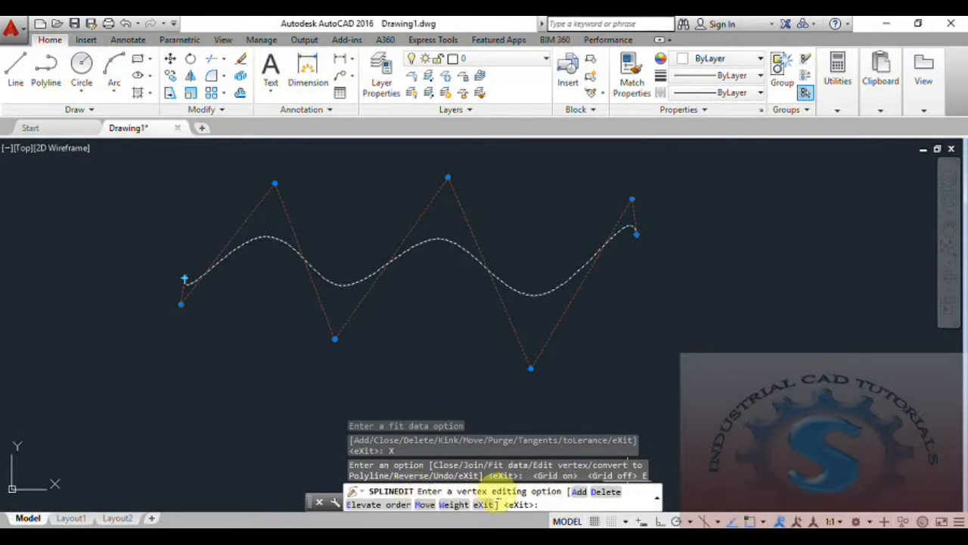
{"action": "left_click", "coordinate": [578, 491]}
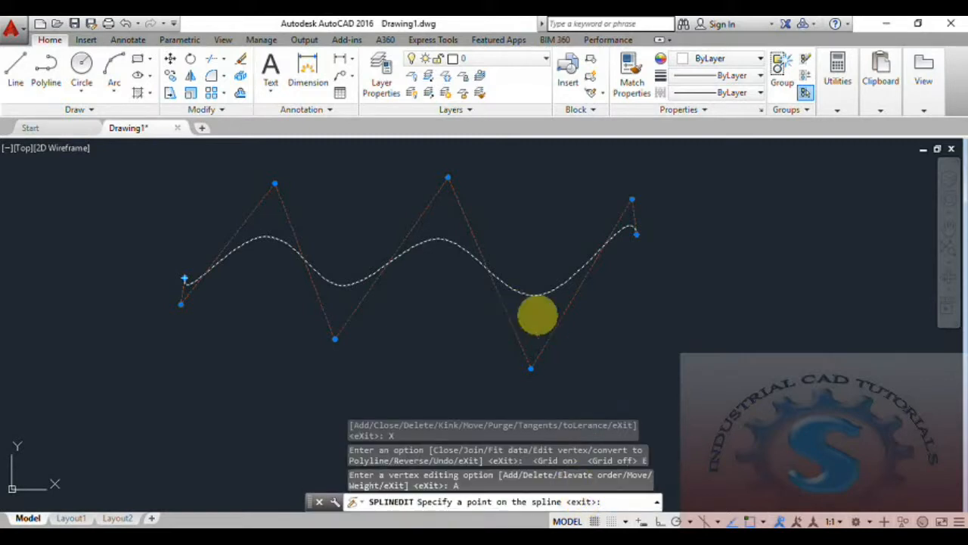
{"action": "left_click", "coordinate": [539, 295]}
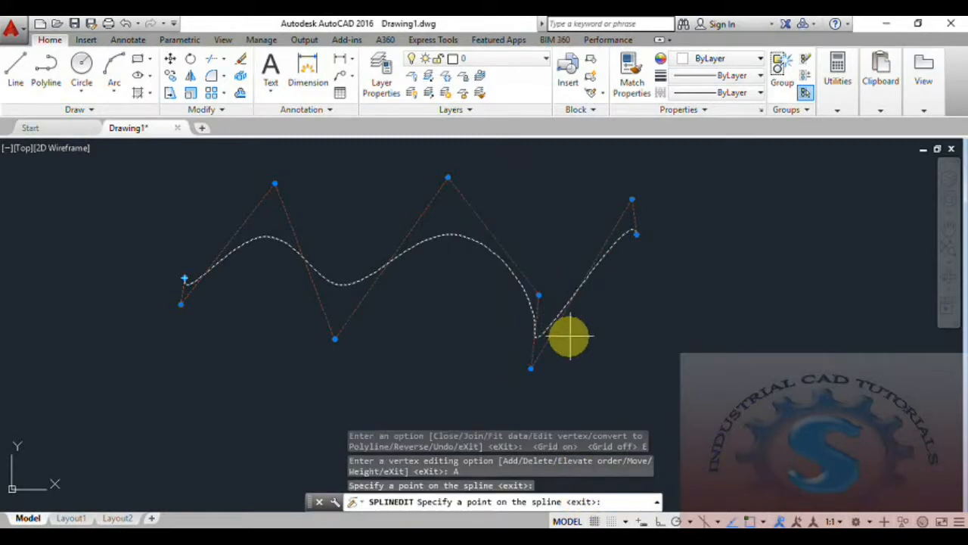
{"action": "left_click", "coordinate": [387, 262]}
{"action": "left_click", "coordinate": [257, 244]}
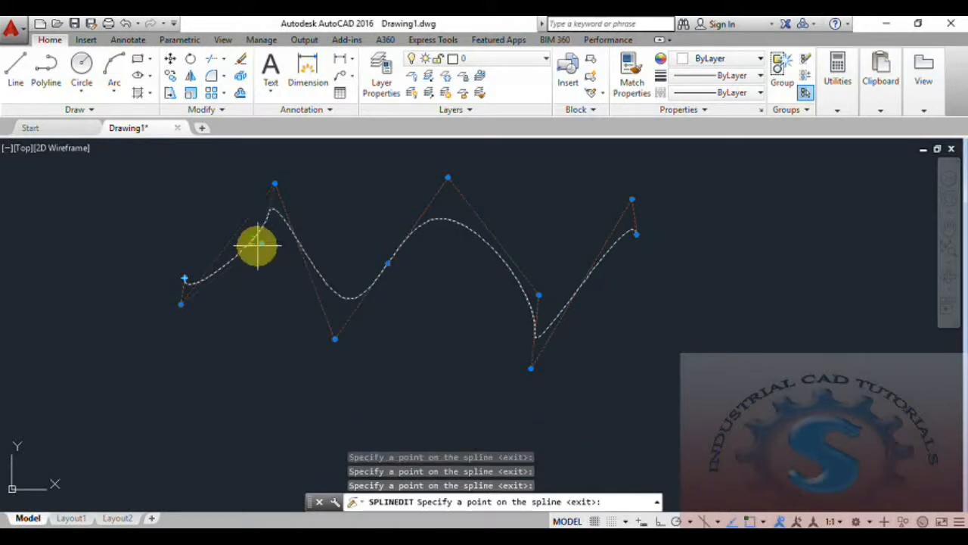
{"action": "left_click", "coordinate": [216, 263]}
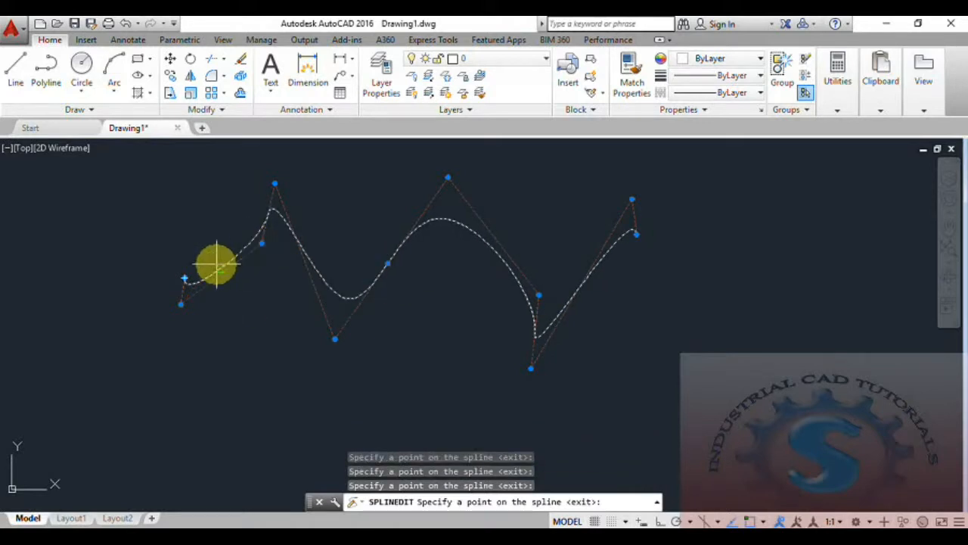
Add control vertices around the first valley, at the second crest, on the descent after it and on the final rise, and leave the command
{"action": "left_click", "coordinate": [352, 295]}
{"action": "left_click", "coordinate": [317, 283]}
{"action": "left_click", "coordinate": [444, 221]}
{"action": "left_click", "coordinate": [501, 258]}
{"action": "left_click", "coordinate": [585, 276]}
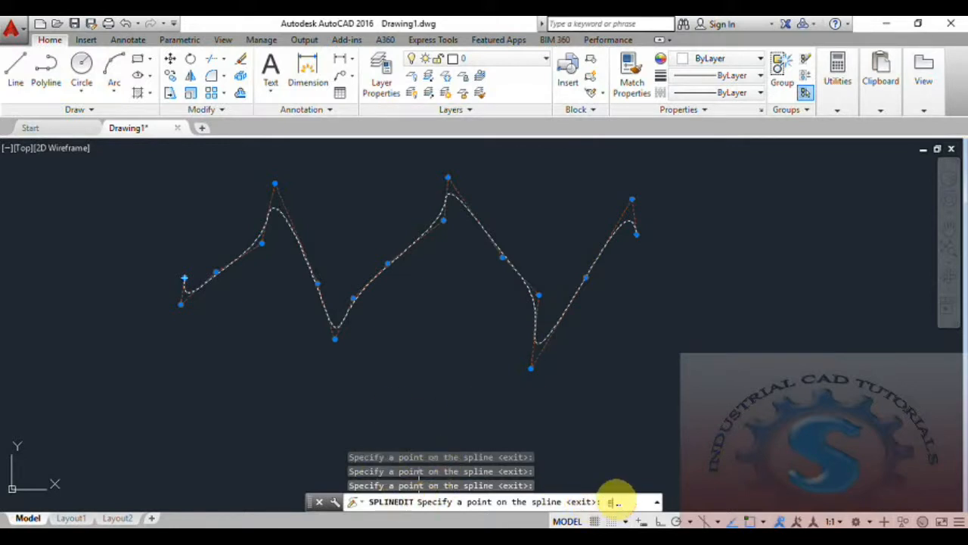
{"action": "key", "text": "Return"}
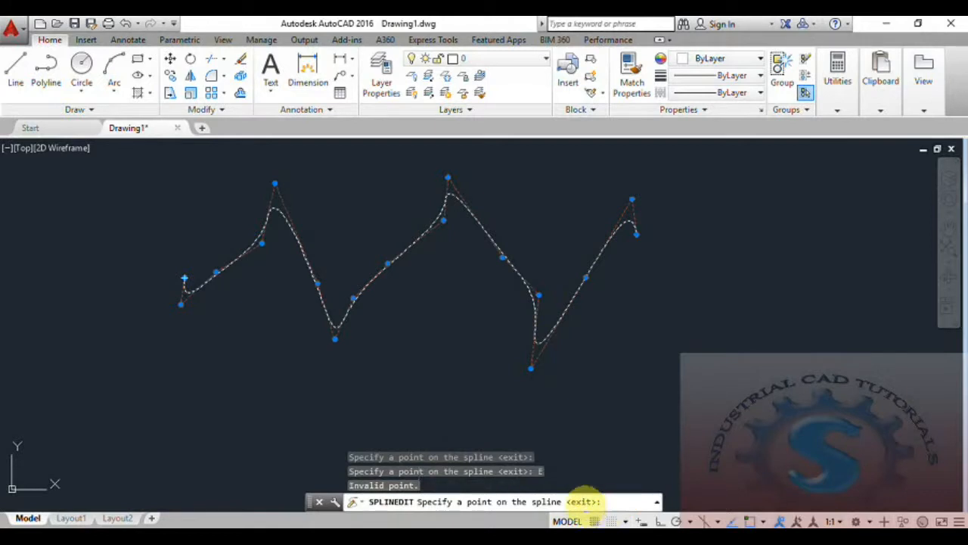
{"action": "key", "text": "Escape"}
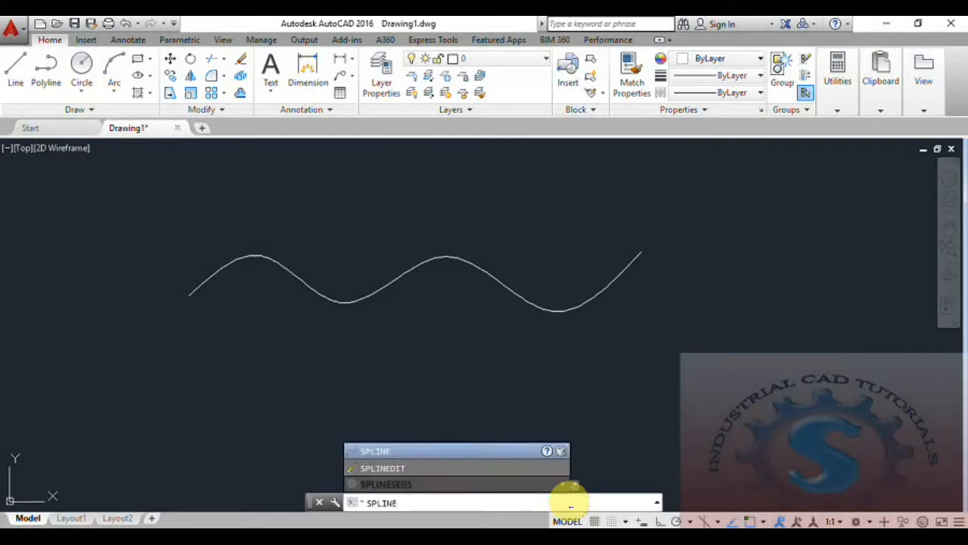
Use the Delete option of SPLINEDIT's Edit vertex to remove the control vertices next to the spline's end and next to its start
{"action": "type", "text": "SPLINEDIT"}
{"action": "key", "text": "Return"}
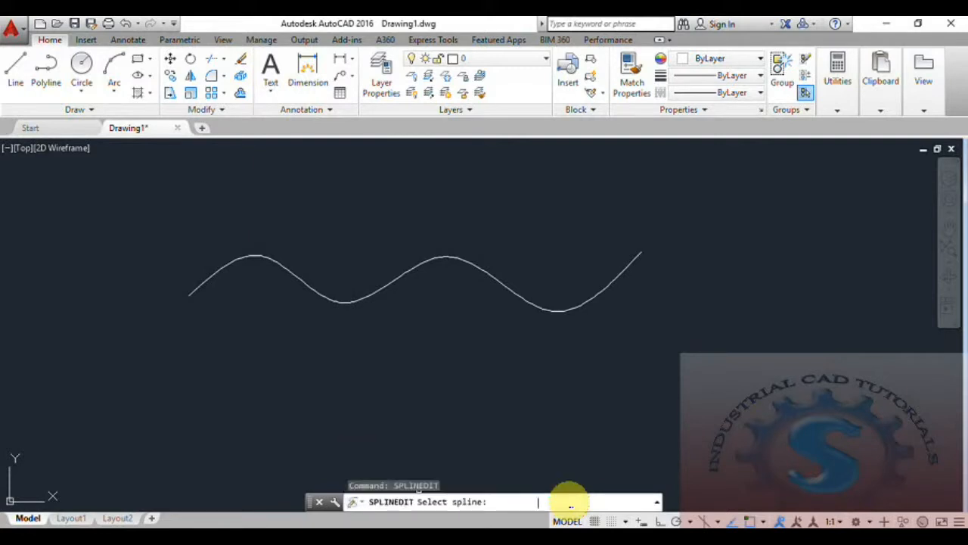
{"action": "left_click", "coordinate": [495, 276]}
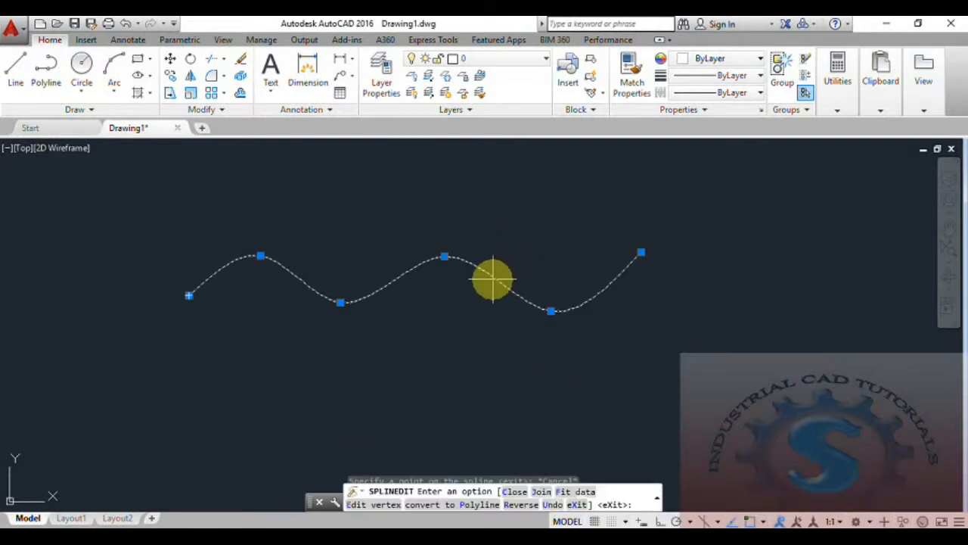
{"action": "left_click", "coordinate": [374, 505]}
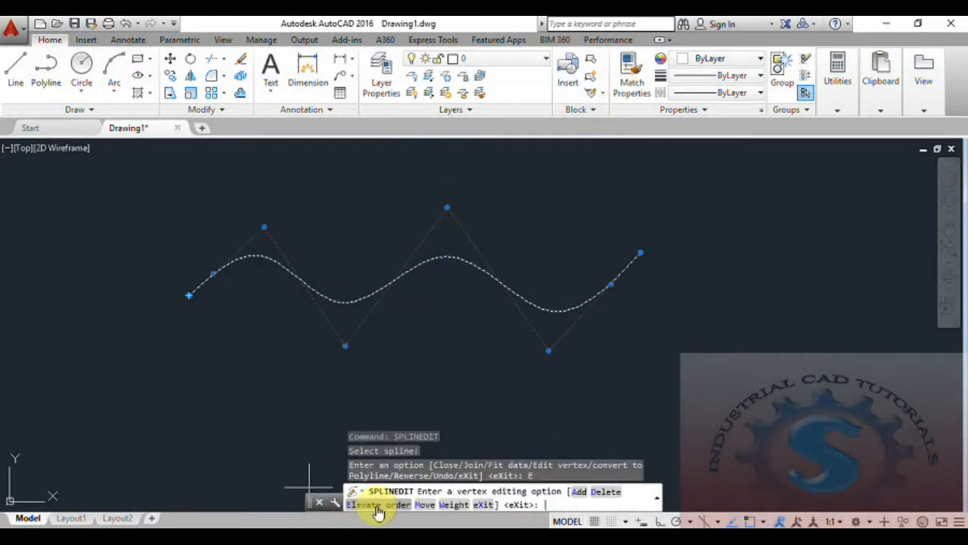
{"action": "left_click", "coordinate": [605, 492]}
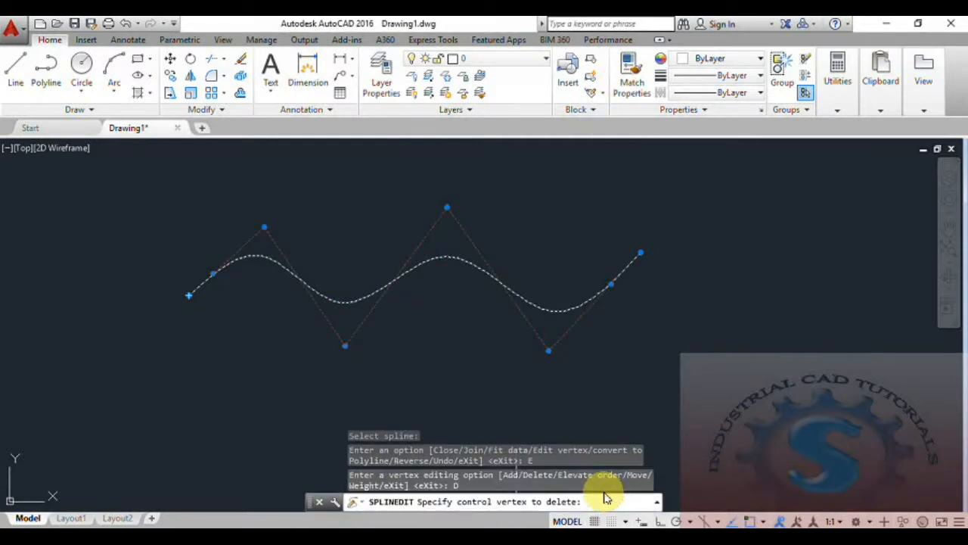
{"action": "left_click", "coordinate": [452, 257]}
{"action": "left_click", "coordinate": [452, 257]}
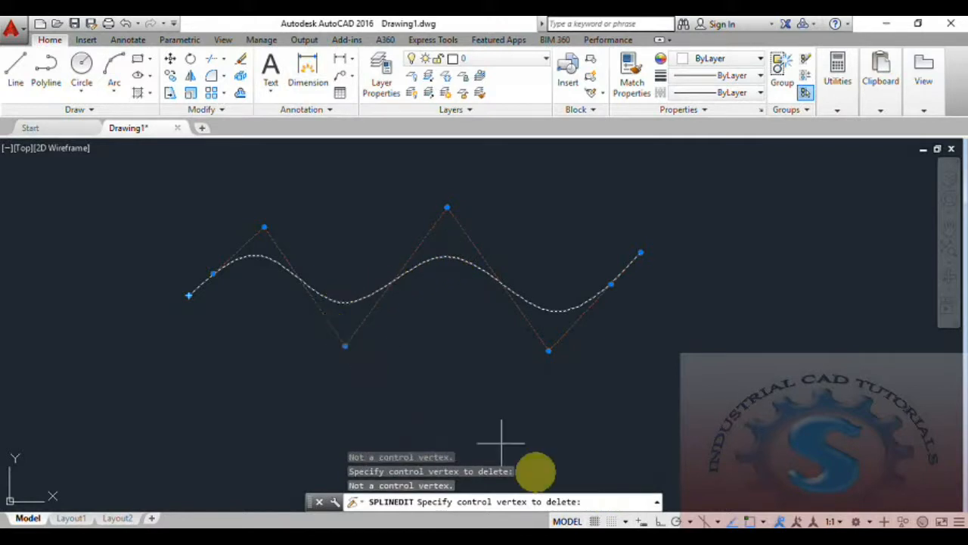
{"action": "left_click", "coordinate": [612, 284]}
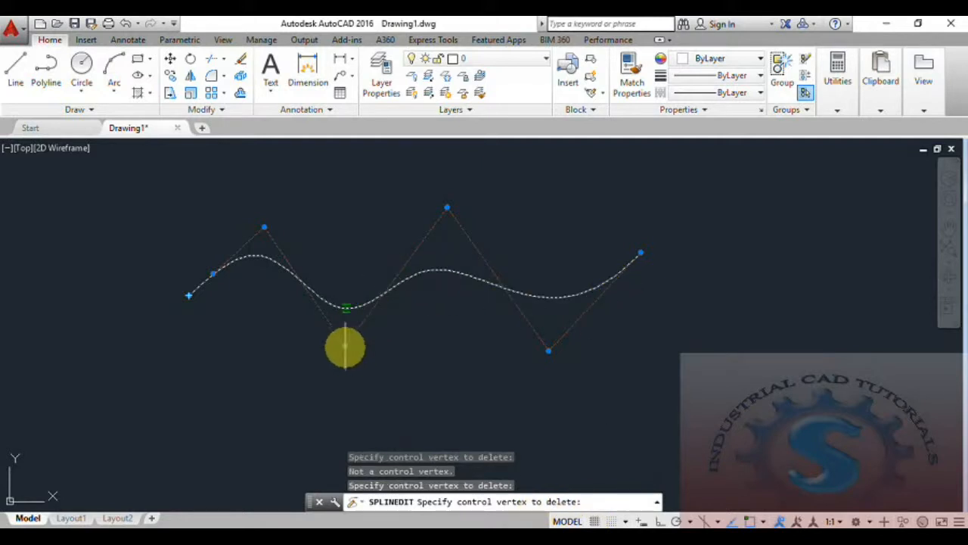
{"action": "left_click", "coordinate": [344, 305]}
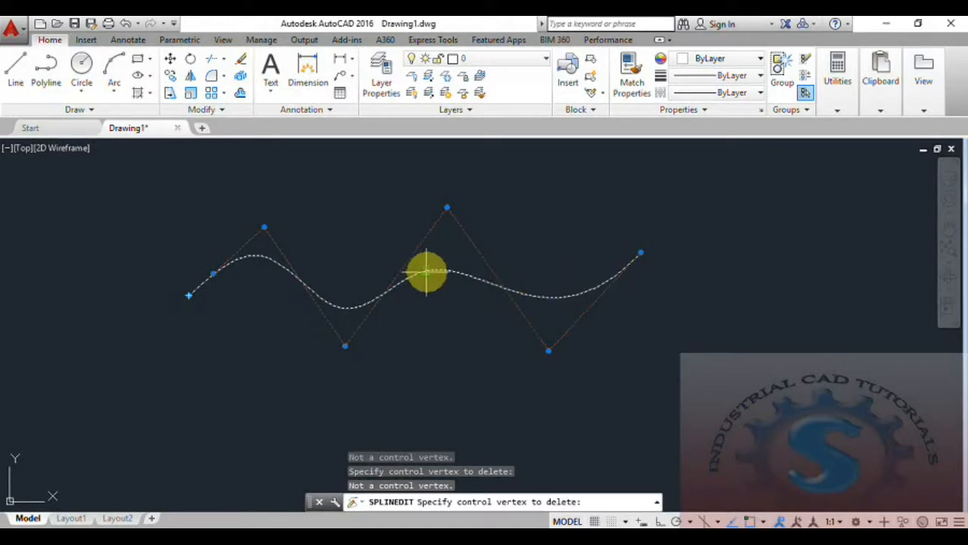
{"action": "left_click", "coordinate": [224, 269]}
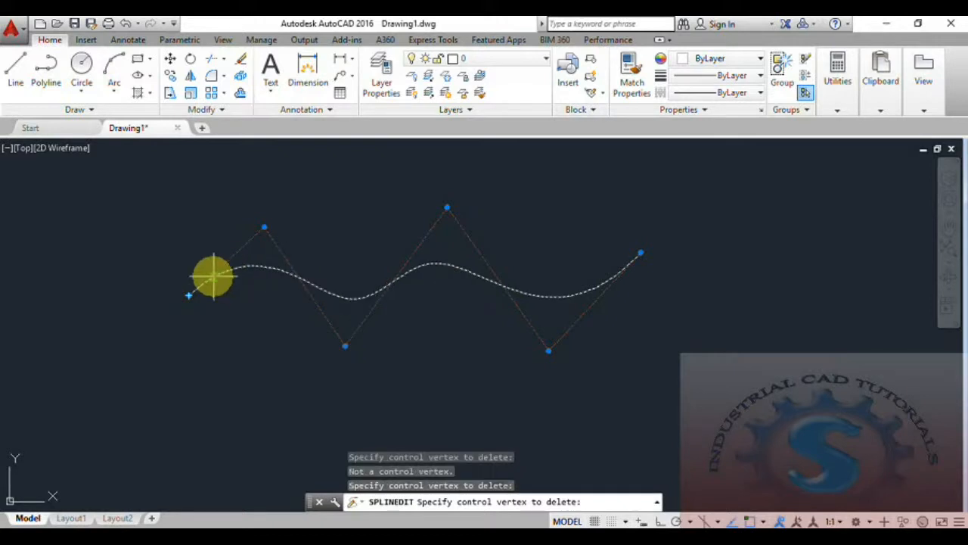
Delete control vertices from the start point through the second crest until only the last two remain, and cancel the command
{"action": "left_click", "coordinate": [197, 288]}
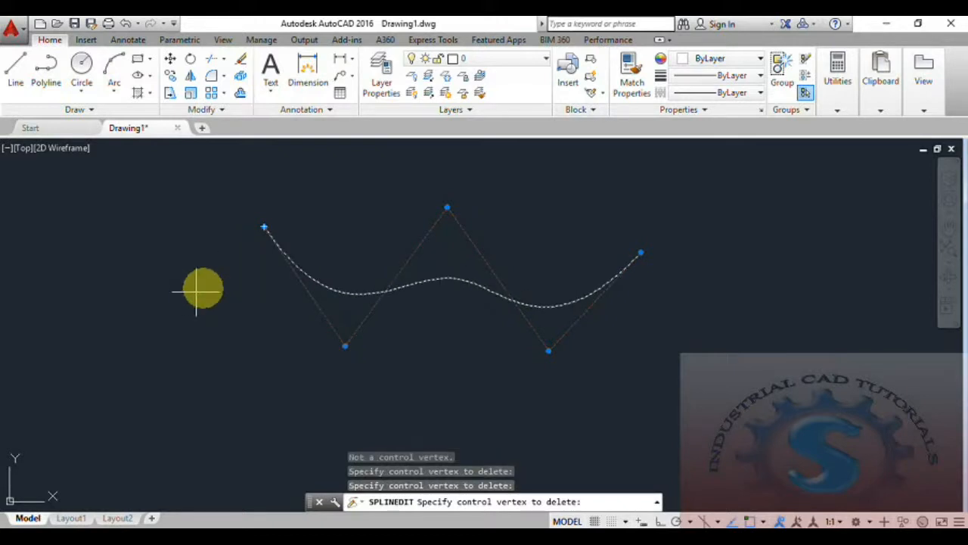
{"action": "left_click", "coordinate": [265, 226]}
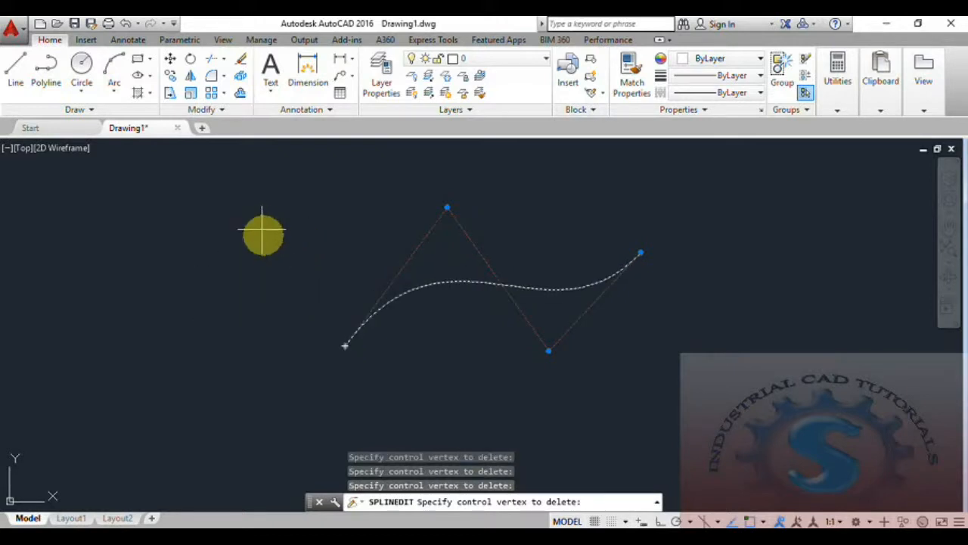
{"action": "left_click", "coordinate": [345, 345]}
{"action": "left_click", "coordinate": [447, 206]}
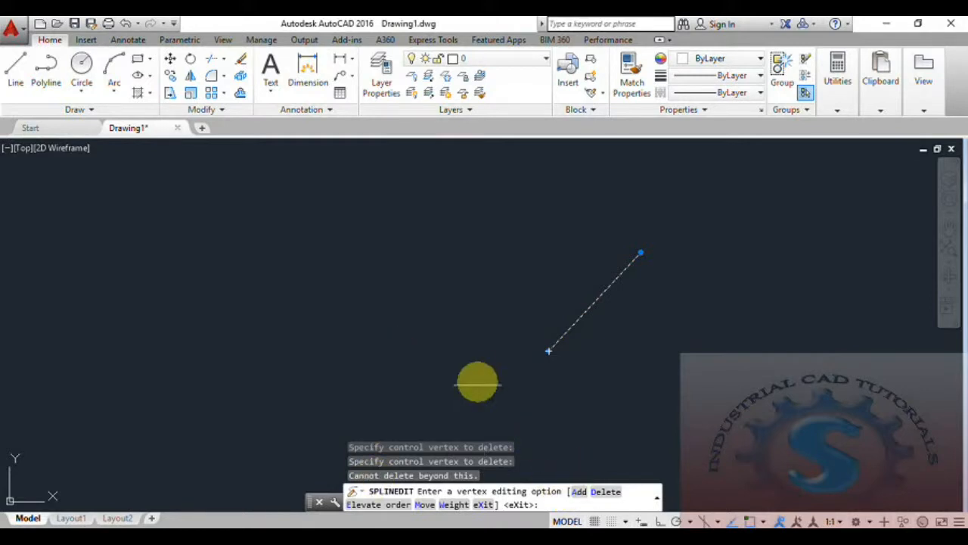
{"action": "key", "text": "ctrl+z"}
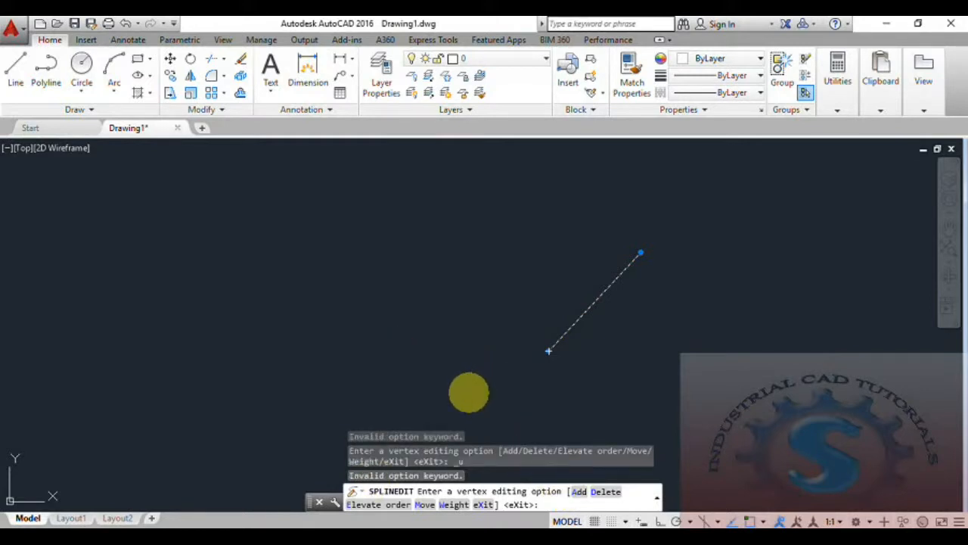
{"action": "key", "text": "Escape"}
{"action": "key", "text": "Escape"}
{"action": "key", "text": "Escape"}
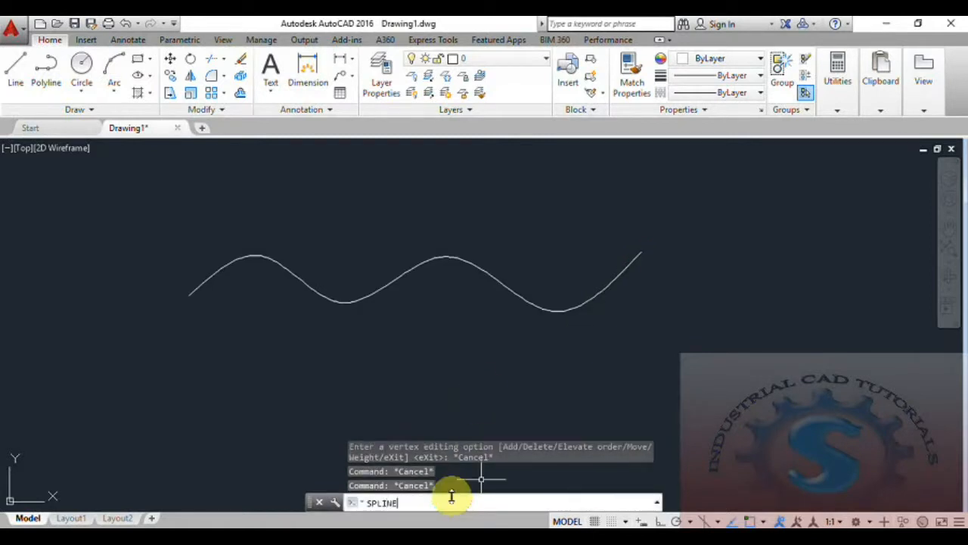
Reopen the spline in SPLINEDIT's Edit vertex mode and elevate its order to 6
{"action": "type", "text": "SPLINEDIT"}
{"action": "key", "text": "Return"}
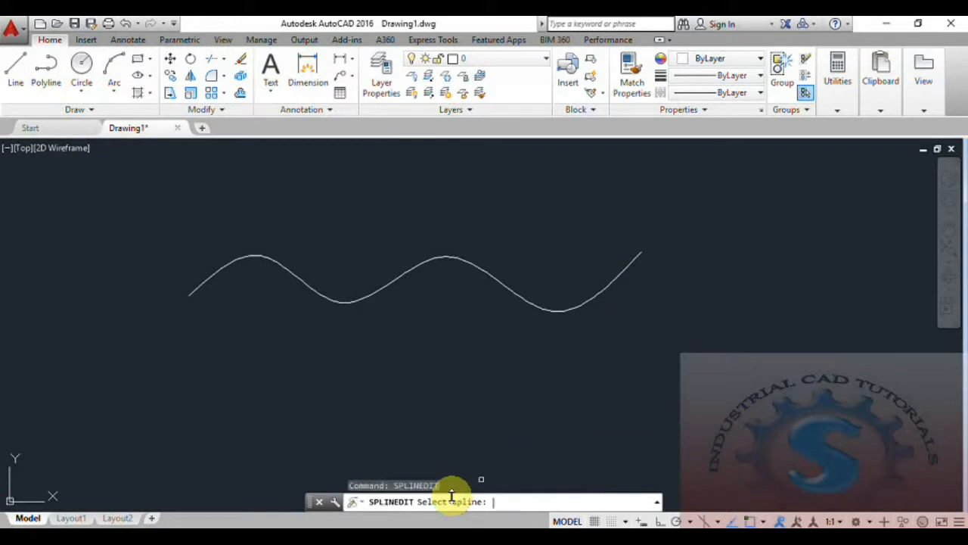
{"action": "left_click", "coordinate": [439, 260]}
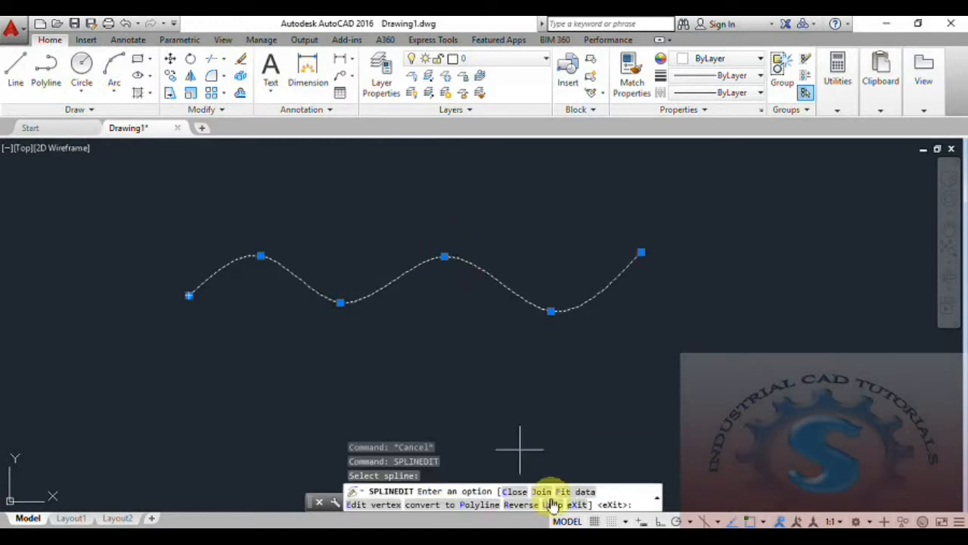
{"action": "left_click", "coordinate": [374, 510]}
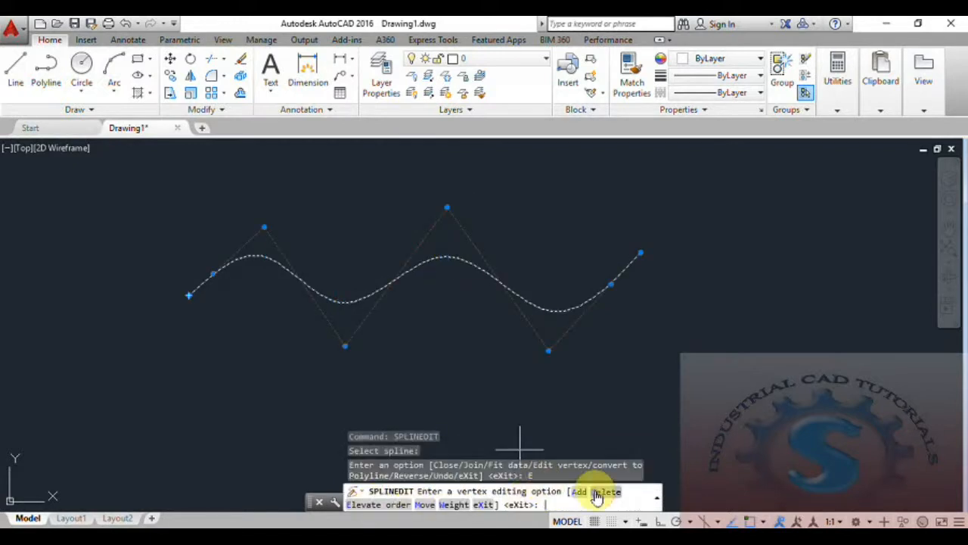
{"action": "left_click", "coordinate": [379, 507]}
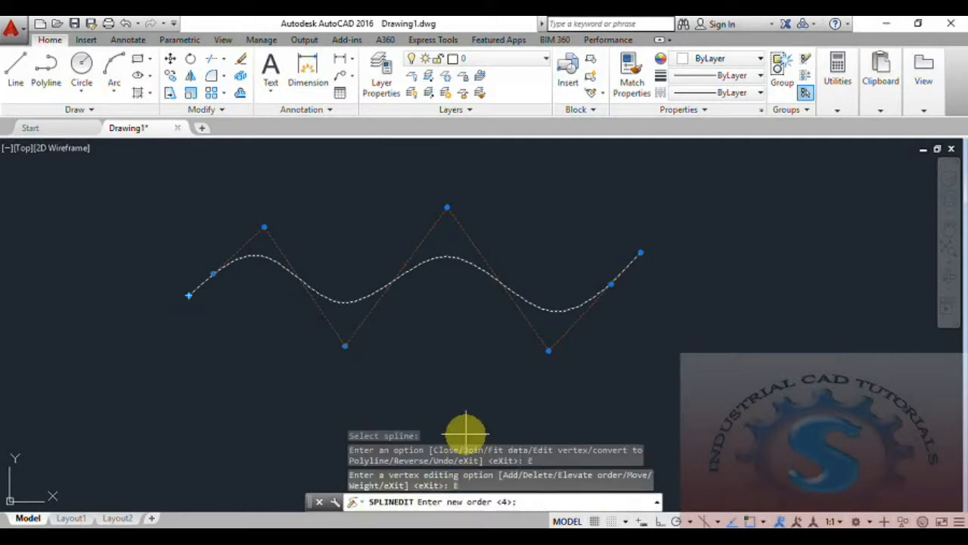
{"action": "type", "text": "6"}
{"action": "key", "text": "Return"}
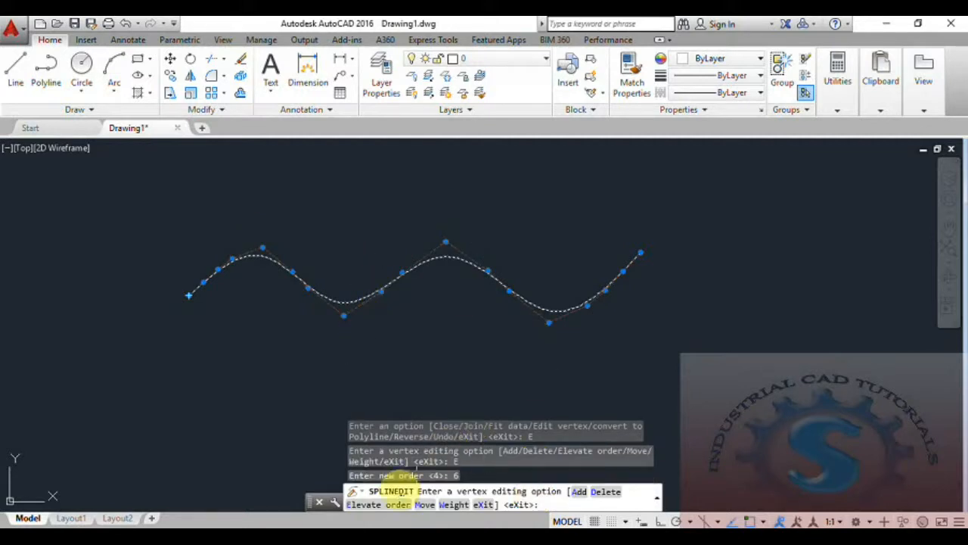
Elevate the spline's order to 10 and inspect the denser control vertices along the curve
{"action": "left_click", "coordinate": [386, 505]}
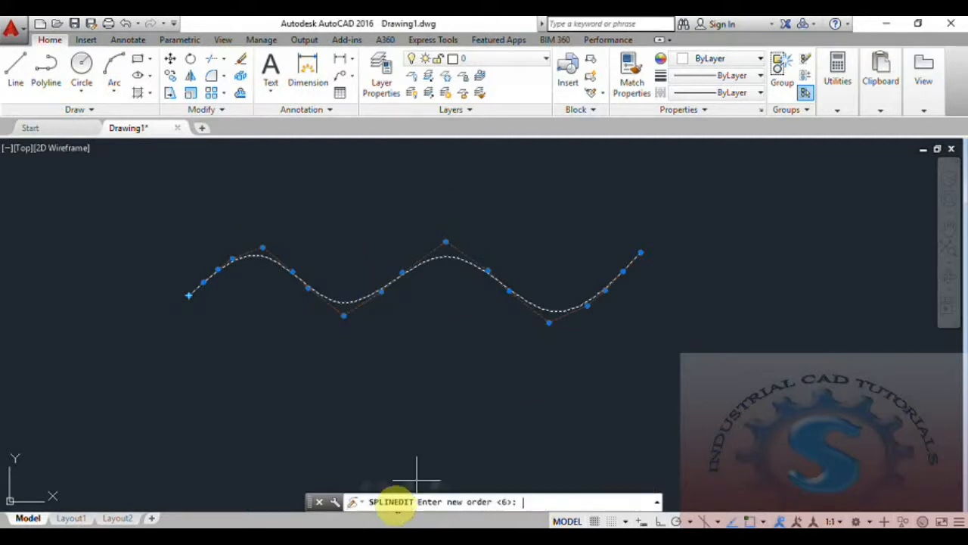
{"action": "type", "text": "10"}
{"action": "key", "text": "Return"}
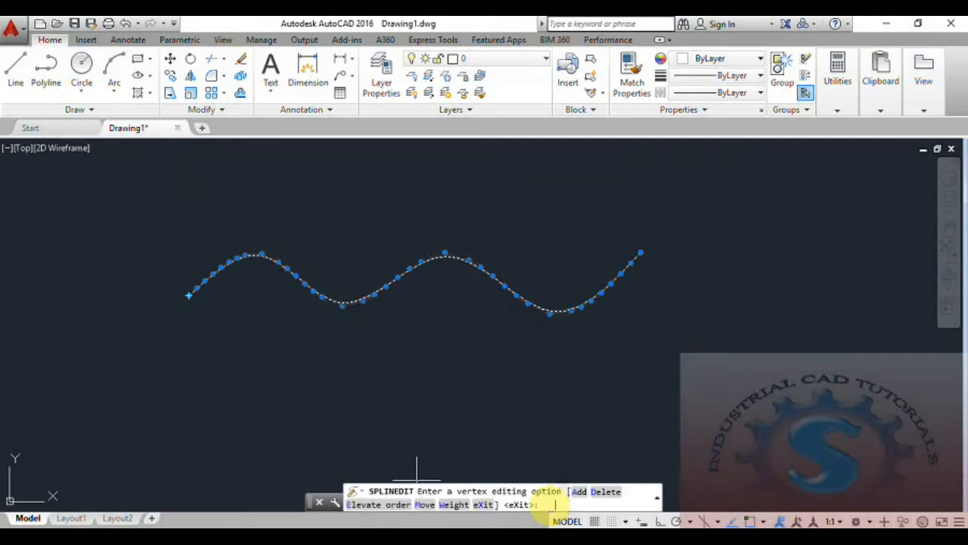
{"action": "scroll", "coordinate": [400, 227], "scroll_direction": "up", "scroll_amount": 4}
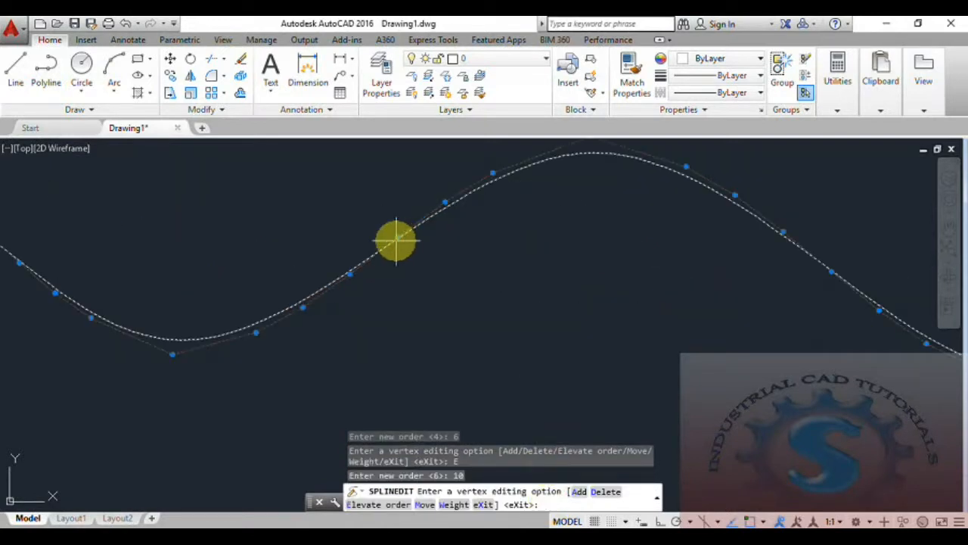
{"action": "scroll", "coordinate": [396, 293], "scroll_direction": "down", "scroll_amount": 4}
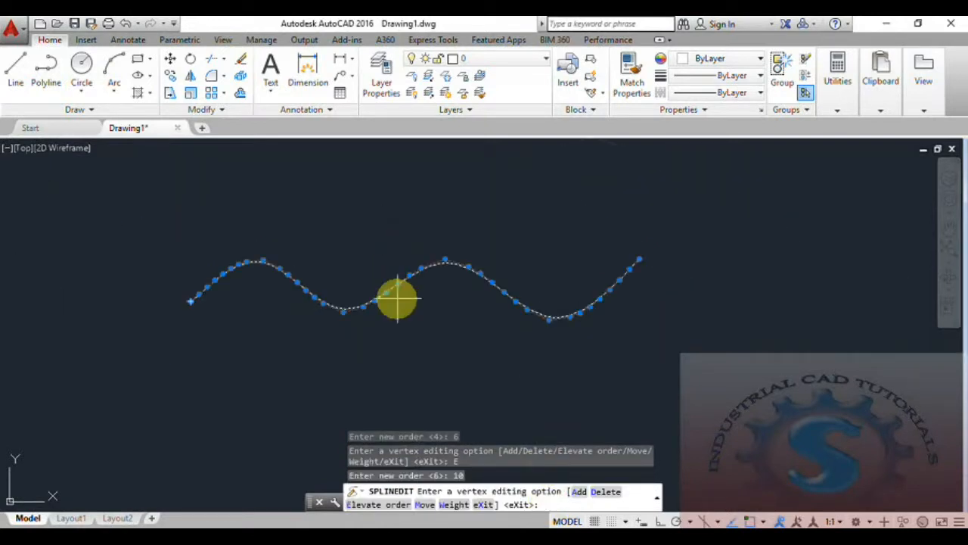
Use Move to place the start vertex well below the first crest and pull the vertex just past the first valley downward
{"action": "left_click", "coordinate": [425, 505]}
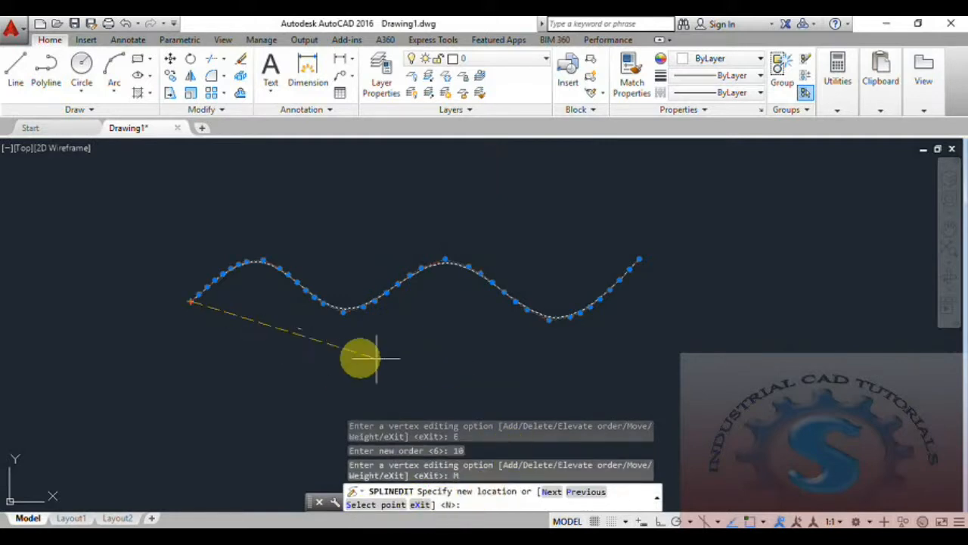
{"action": "left_click", "coordinate": [259, 389]}
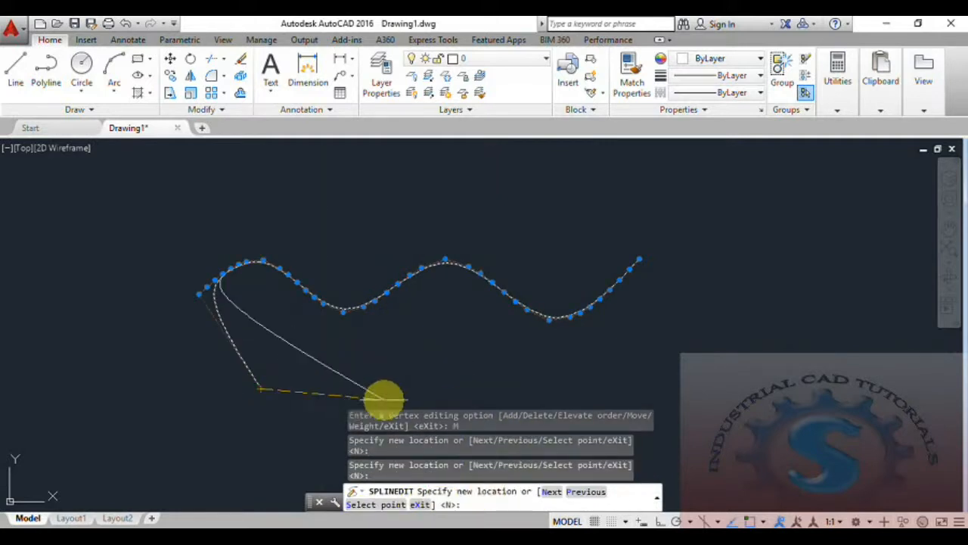
{"action": "left_click", "coordinate": [385, 506]}
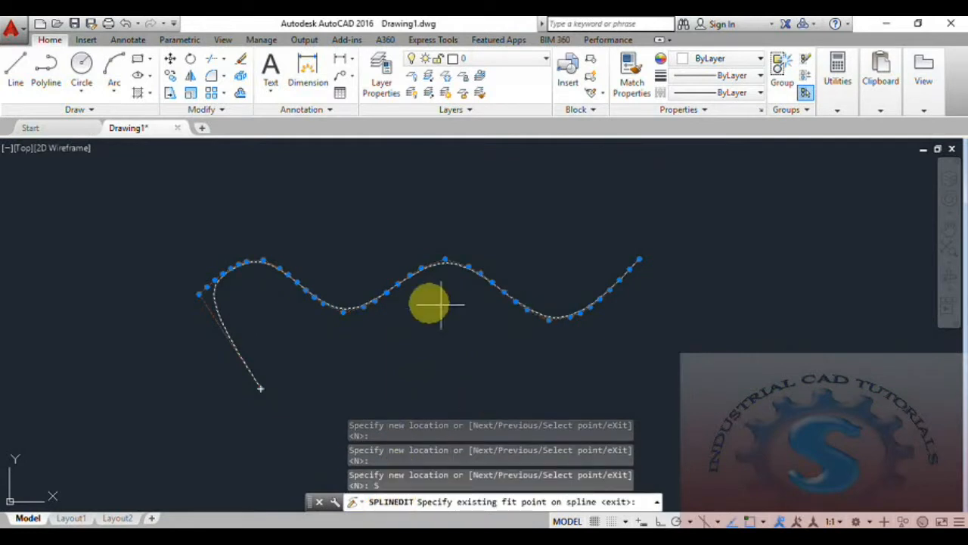
{"action": "left_click", "coordinate": [363, 306]}
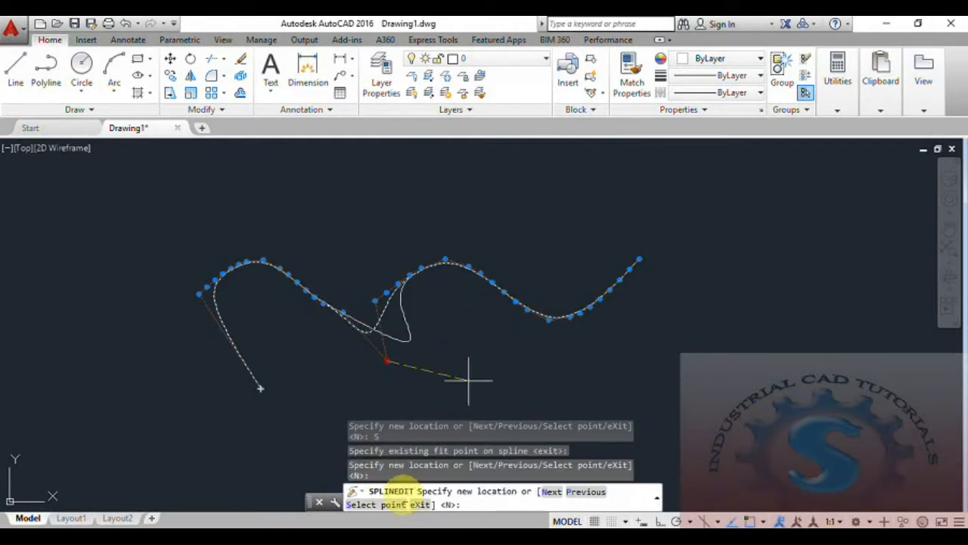
Select the control vertex midway down the descent after the second crest and move it far down, back toward the first valley
{"action": "left_click", "coordinate": [386, 504]}
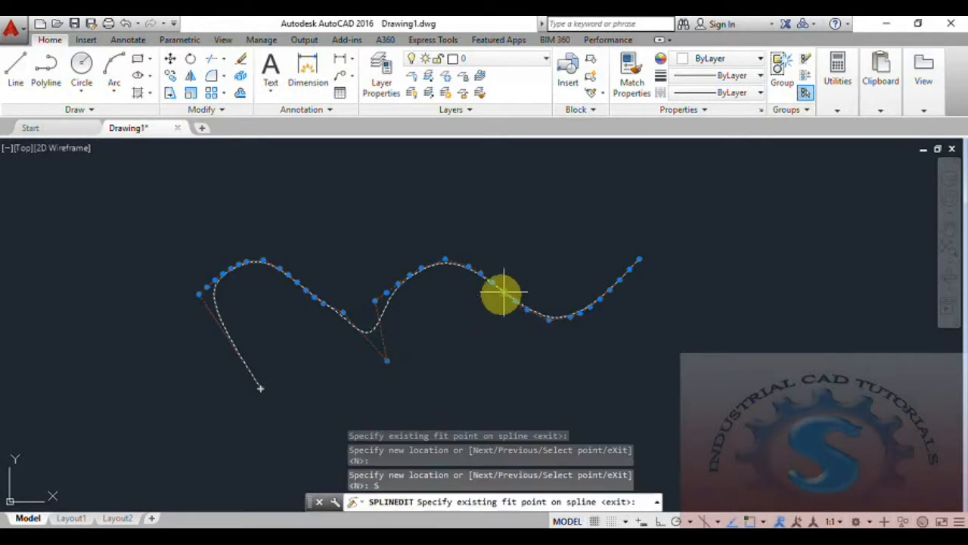
{"action": "left_click", "coordinate": [503, 294]}
{"action": "left_click", "coordinate": [466, 368]}
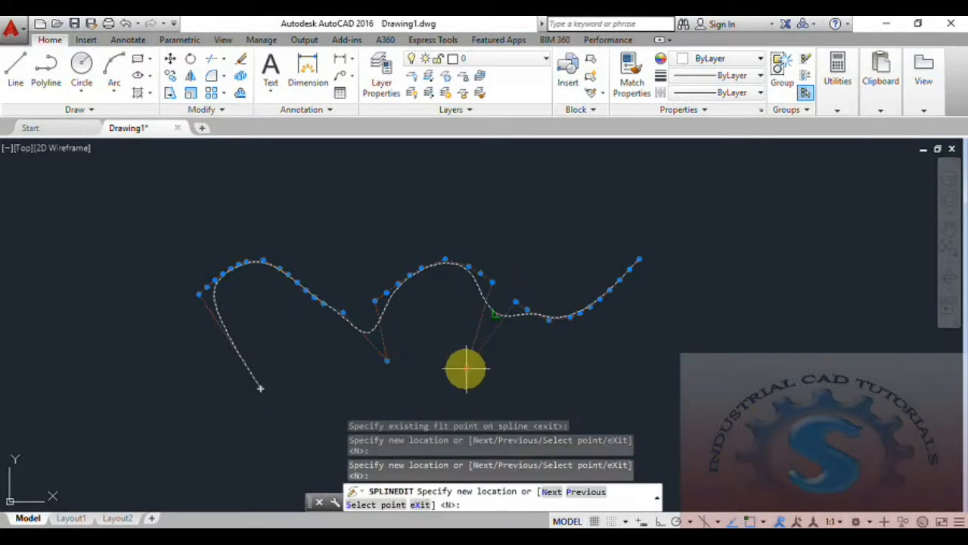
{"action": "left_click", "coordinate": [441, 388]}
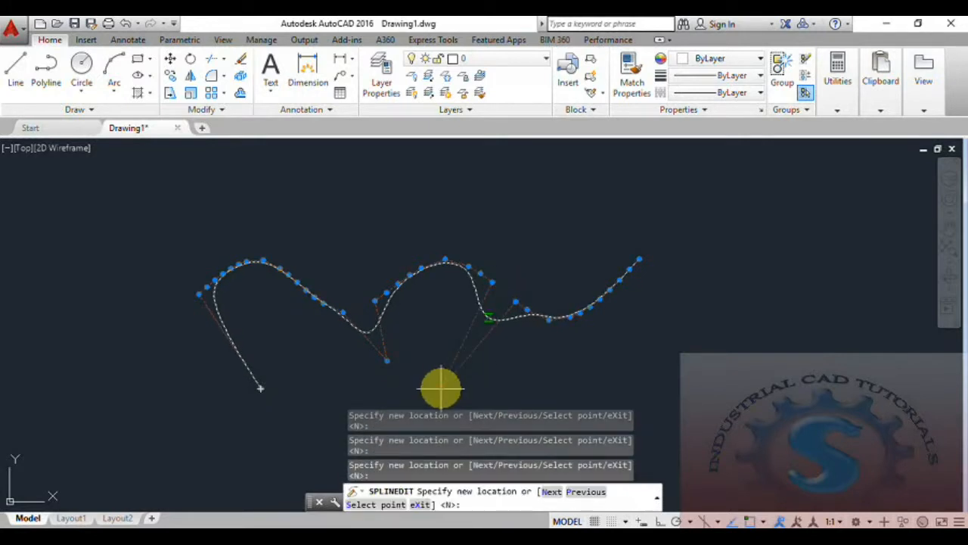
Move the vertex at the last valley straight down, and pull a vertex at the foot of the final rise downward
{"action": "left_click", "coordinate": [386, 504]}
{"action": "left_click", "coordinate": [547, 331]}
{"action": "left_click", "coordinate": [543, 351]}
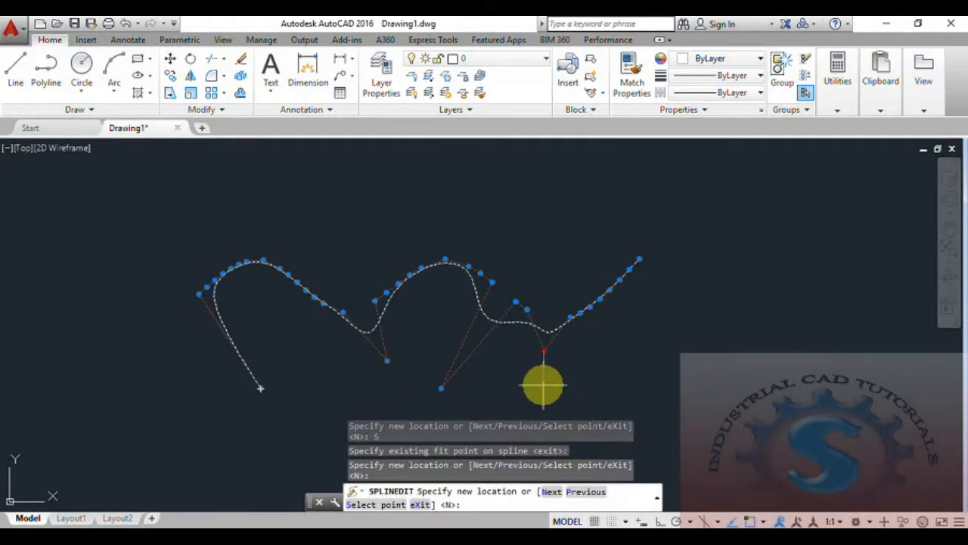
{"action": "left_click", "coordinate": [542, 385]}
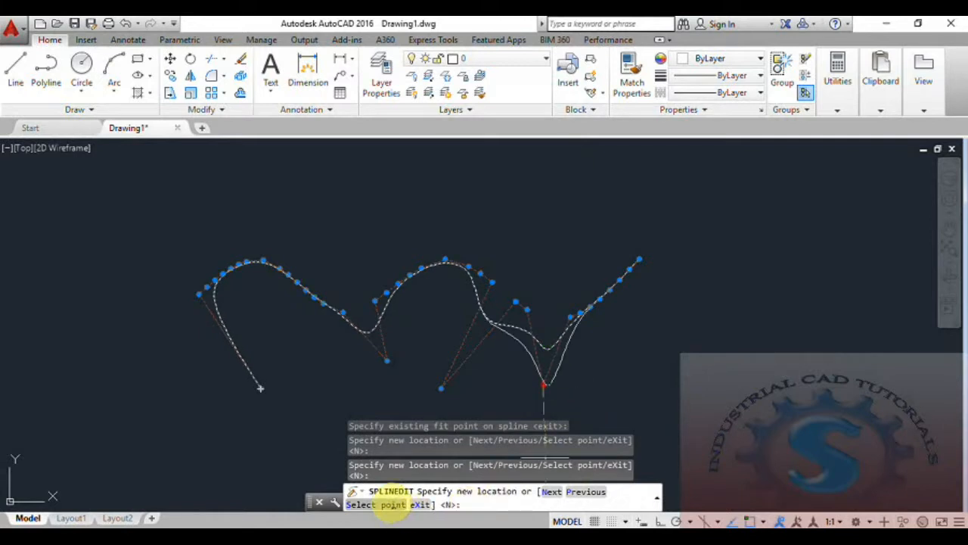
{"action": "left_click", "coordinate": [394, 504]}
{"action": "left_click", "coordinate": [580, 314]}
{"action": "left_click", "coordinate": [608, 362]}
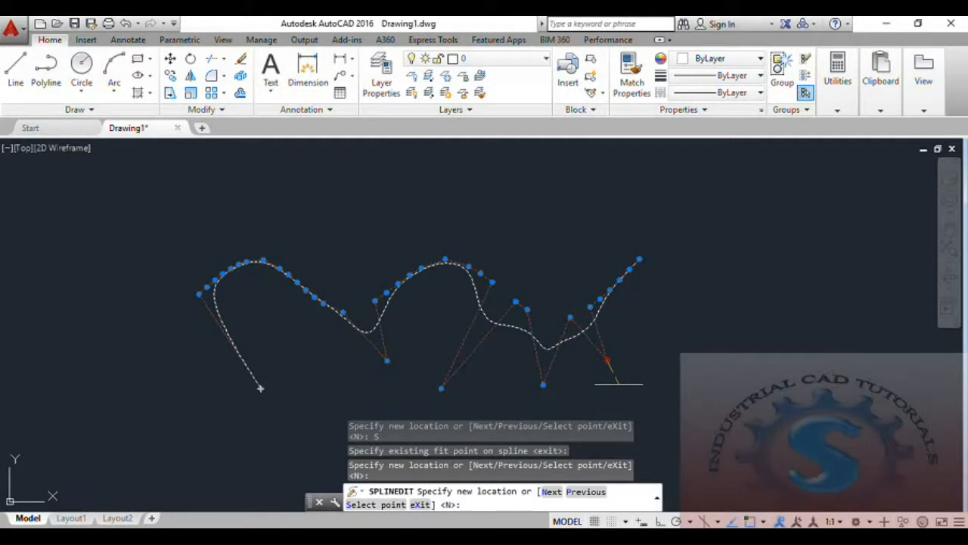
Step through the control vertices to the spline's far end and back to the first crest, and exit Move
{"action": "left_click", "coordinate": [552, 492]}
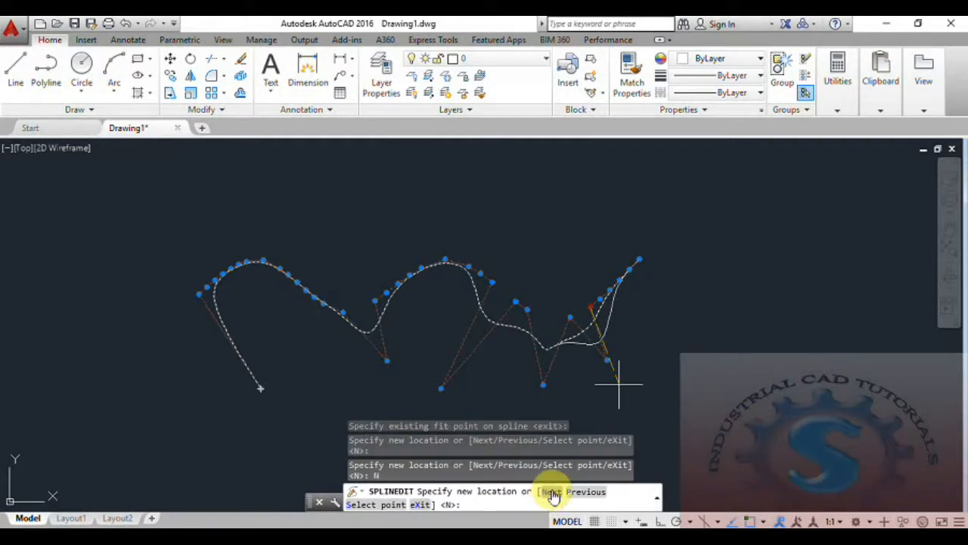
{"action": "left_click", "coordinate": [552, 491]}
{"action": "left_click", "coordinate": [551, 492]}
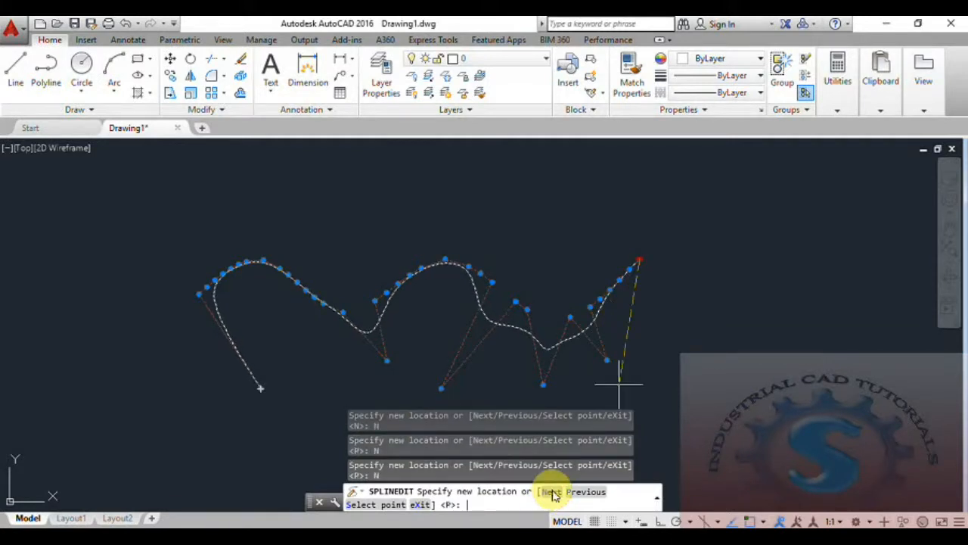
{"action": "left_click", "coordinate": [586, 493]}
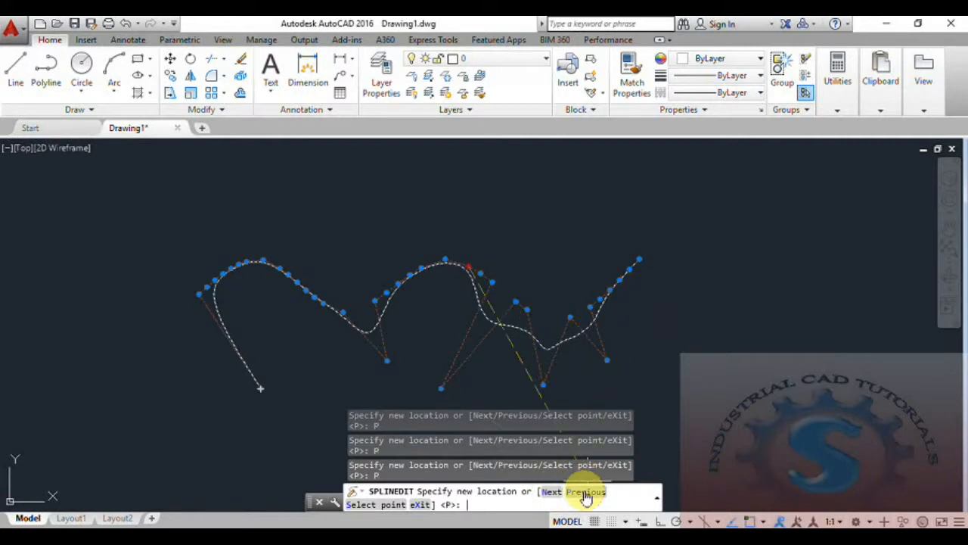
{"action": "left_click", "coordinate": [586, 492]}
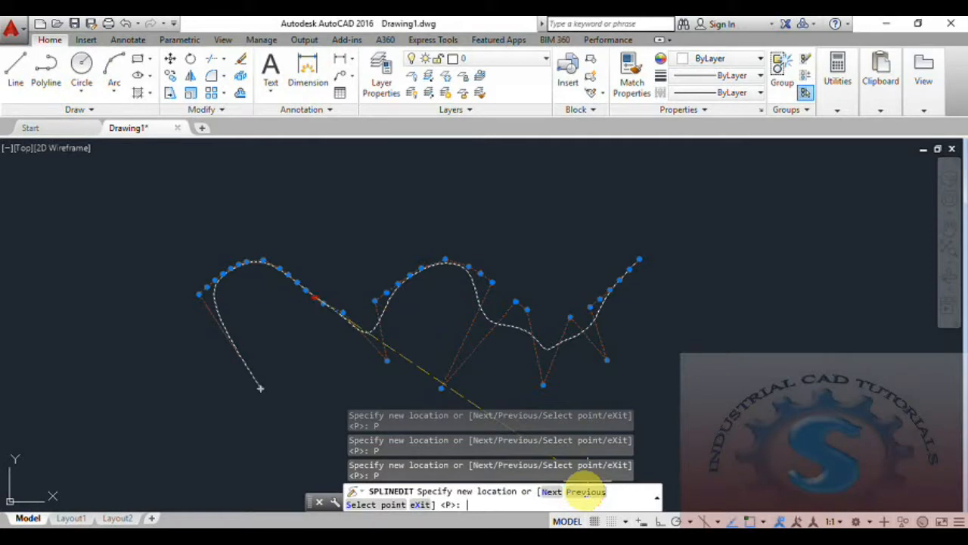
{"action": "left_click", "coordinate": [586, 493]}
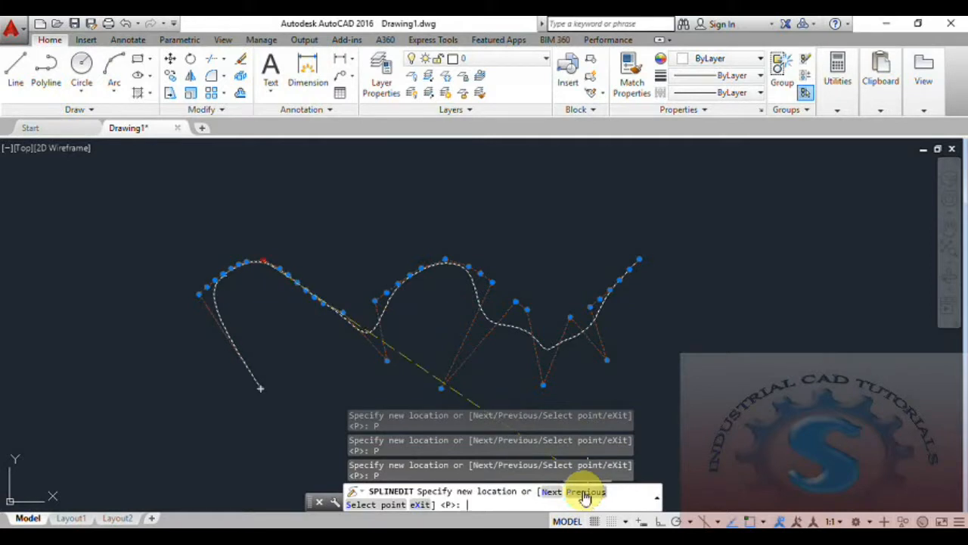
{"action": "left_click", "coordinate": [424, 504]}
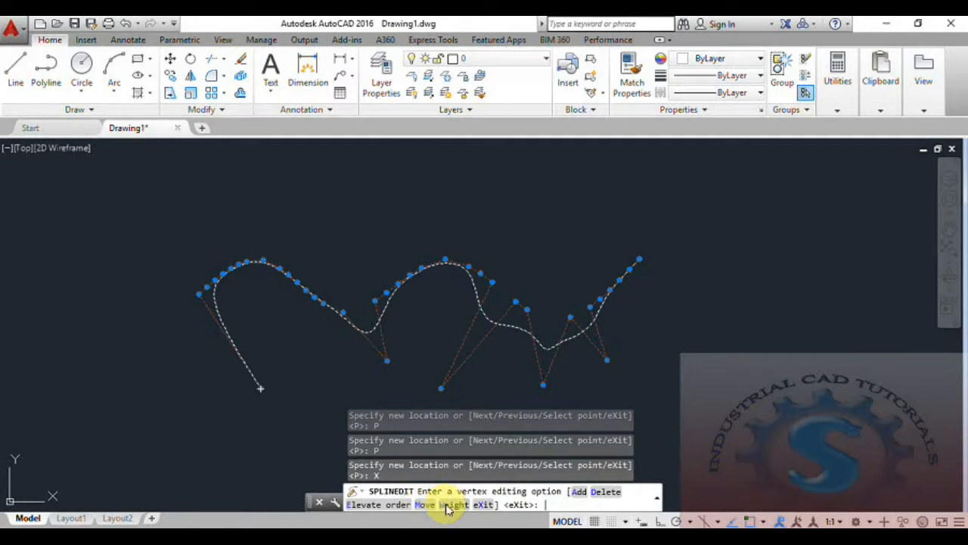
Try the vertex Weight option by selecting the control vertex at the spline's upper end, and exit without entering a weight
{"action": "left_click", "coordinate": [451, 505]}
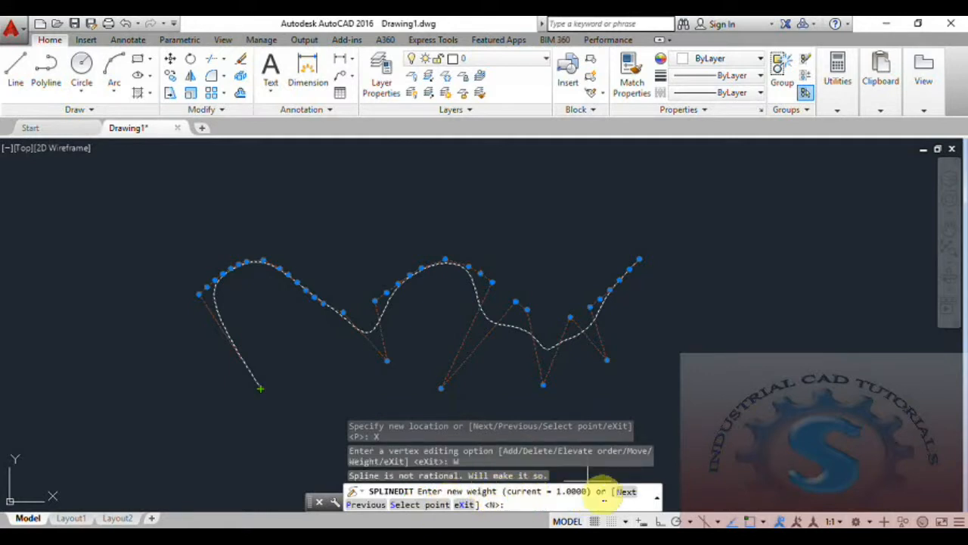
{"action": "left_click", "coordinate": [414, 505]}
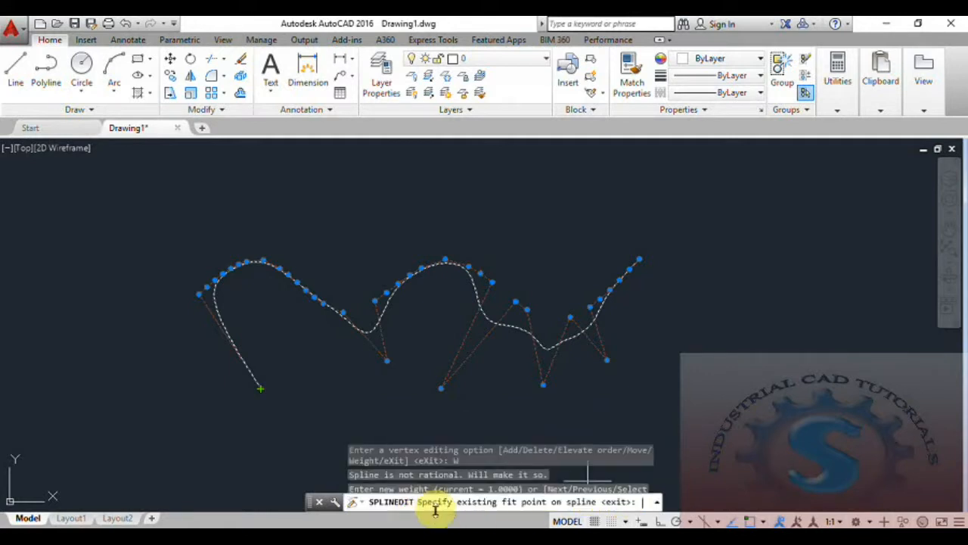
{"action": "left_click", "coordinate": [371, 341]}
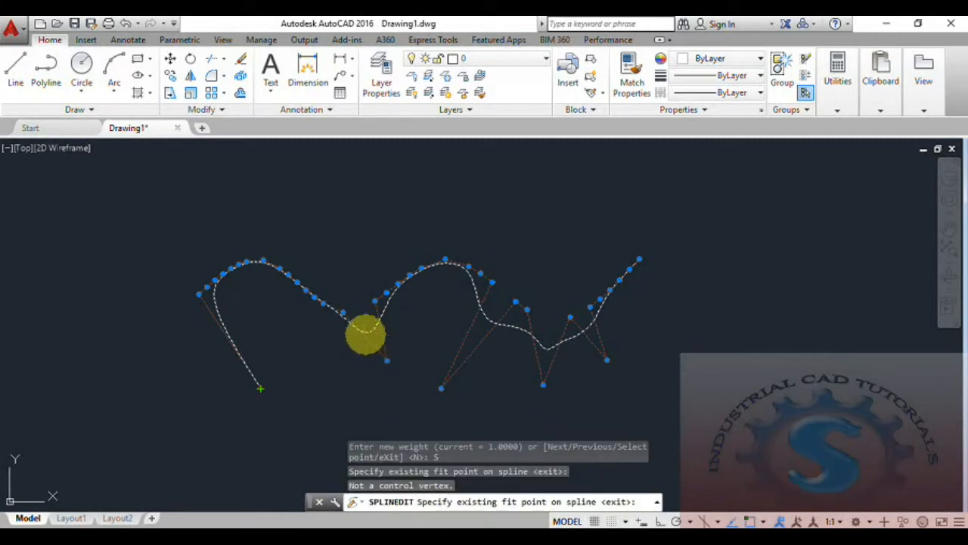
{"action": "left_click", "coordinate": [356, 325]}
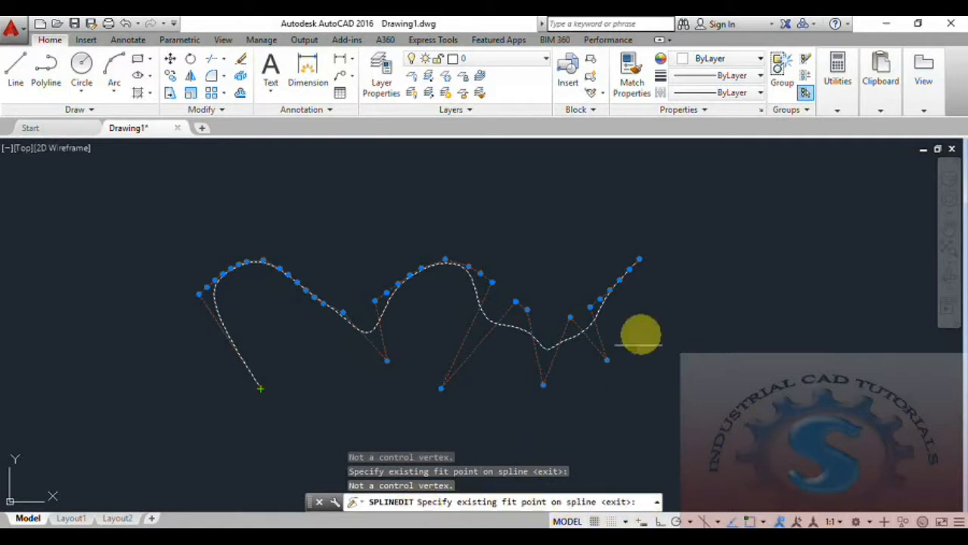
{"action": "left_click", "coordinate": [640, 259]}
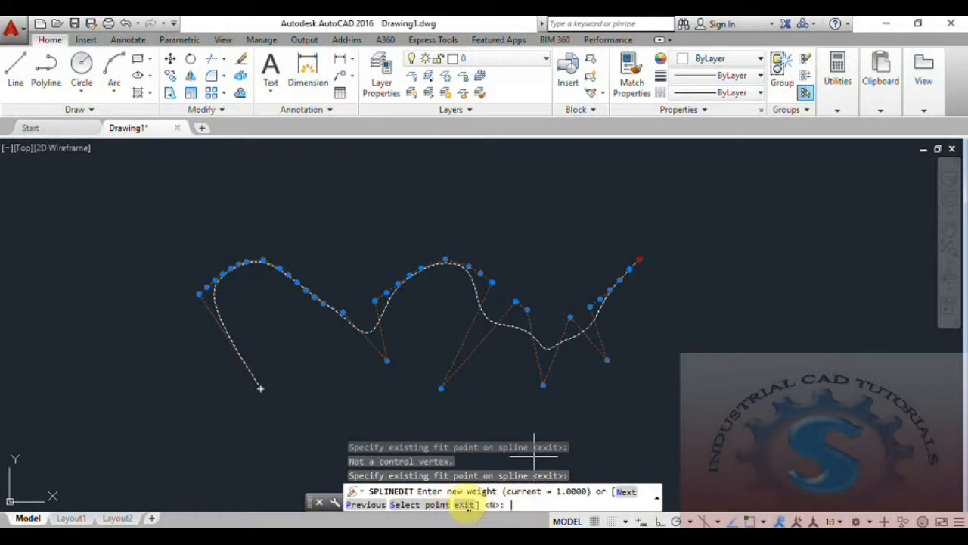
{"action": "left_click", "coordinate": [465, 504]}
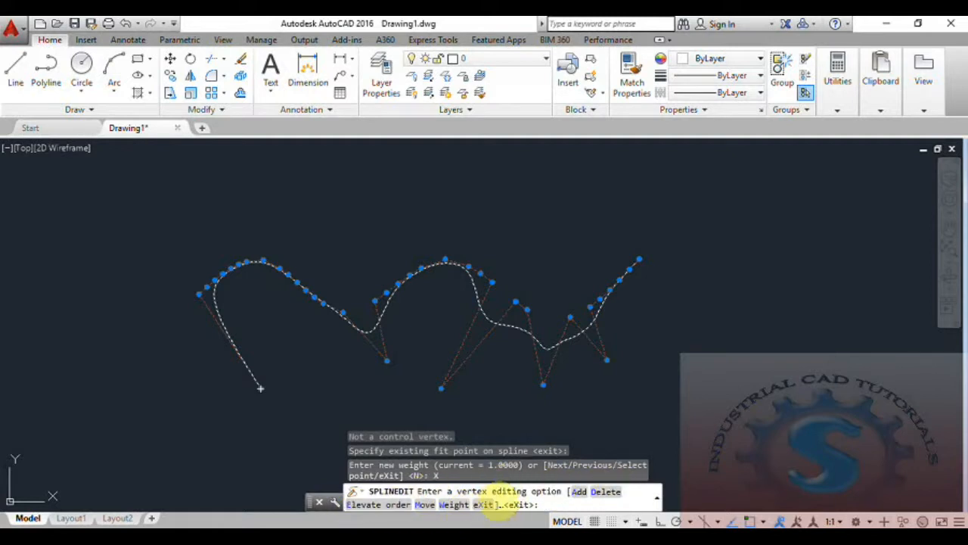
{"action": "left_click", "coordinate": [488, 506]}
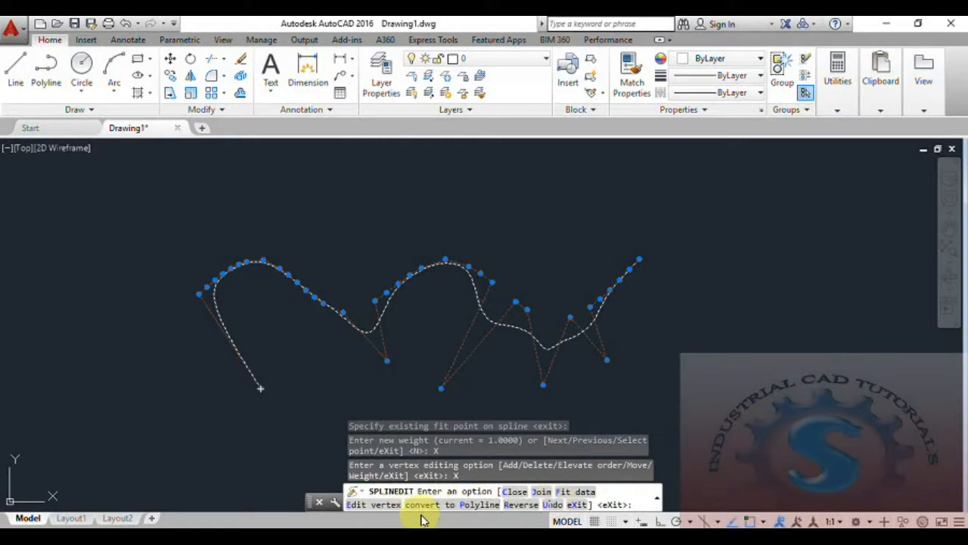
{"action": "key", "text": "Escape"}
Convert the wavy spline to a polyline in SPLINEDIT with a precision of 10
{"action": "middle_click_drag", "start_coordinate": [469, 348], "coordinate": [485, 369]}
{"action": "key", "text": "F7"}
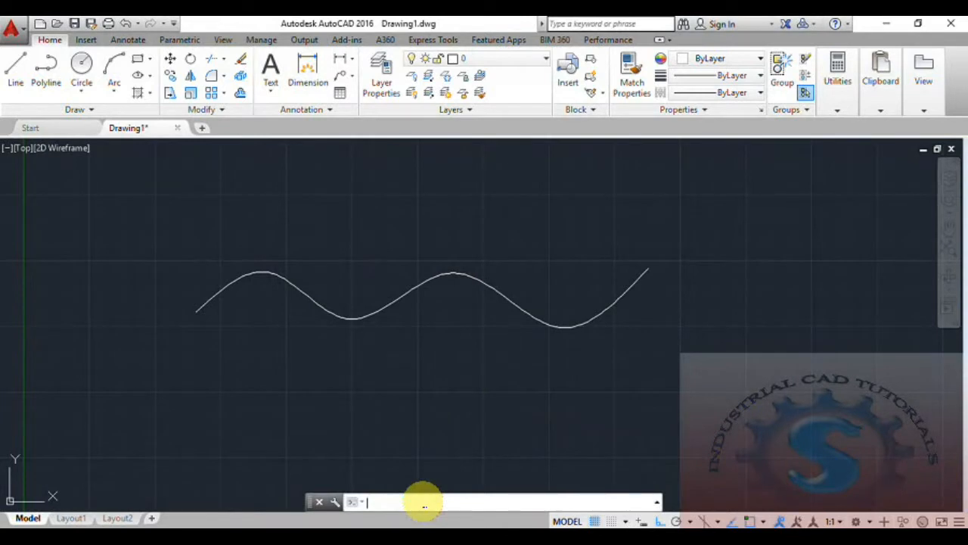
{"action": "key", "text": "BackSpace"}
{"action": "type", "text": "sPLIN"}
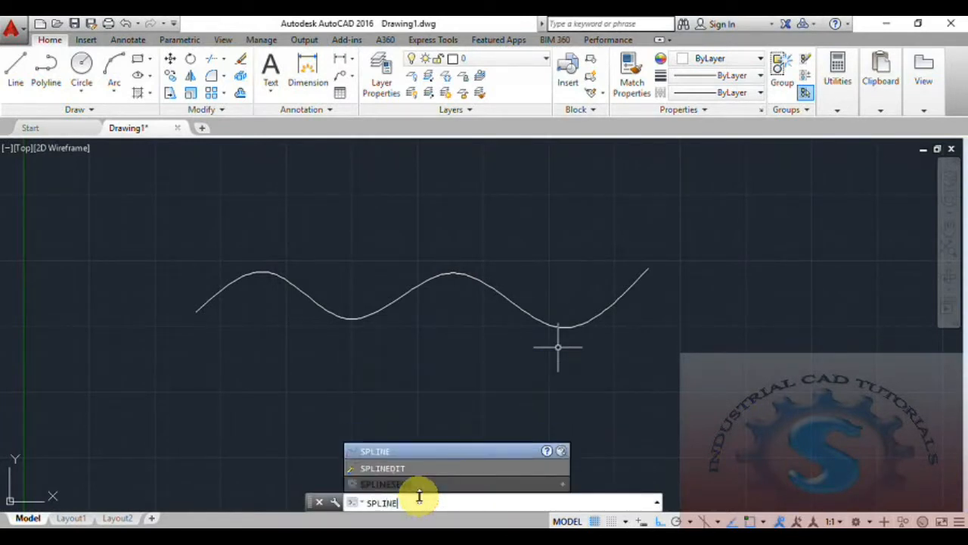
{"action": "left_click", "coordinate": [419, 466]}
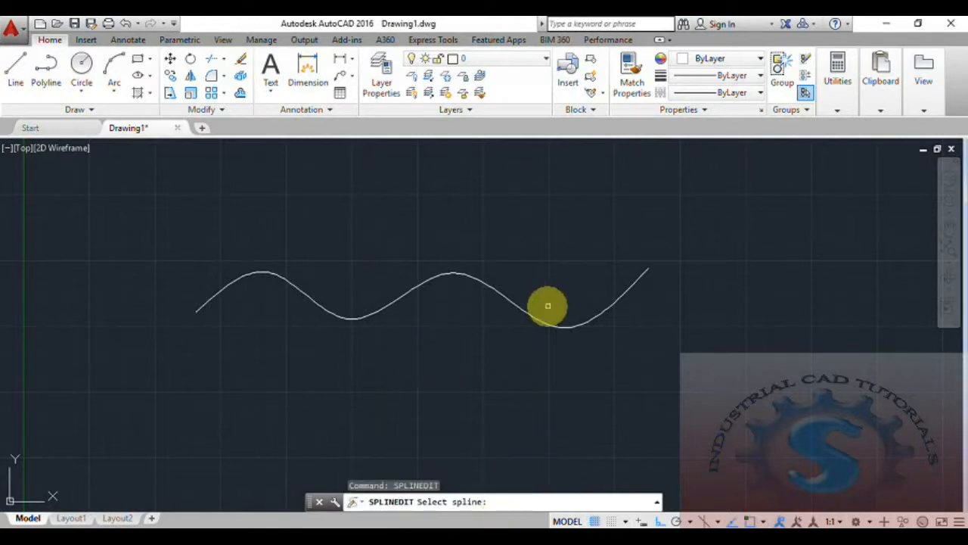
{"action": "left_click", "coordinate": [539, 322]}
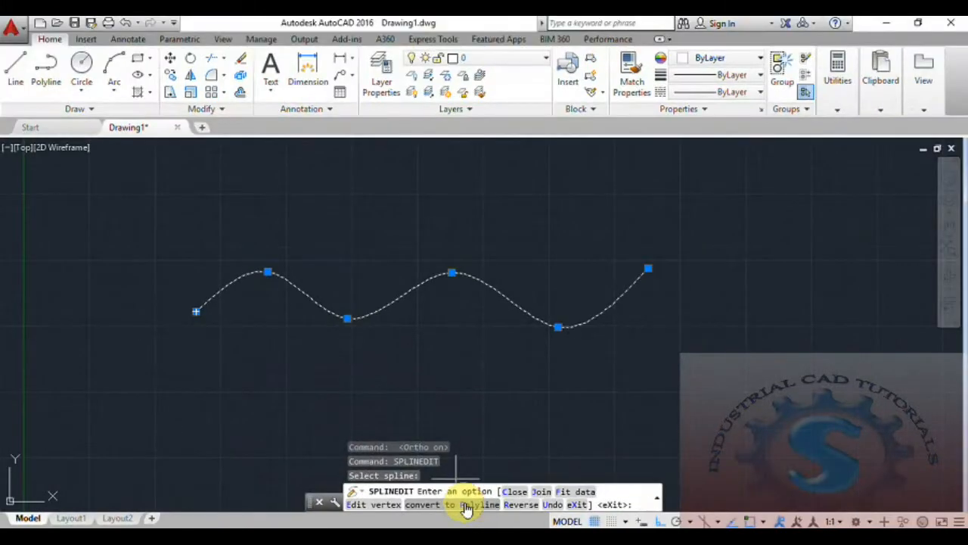
{"action": "left_click", "coordinate": [477, 482]}
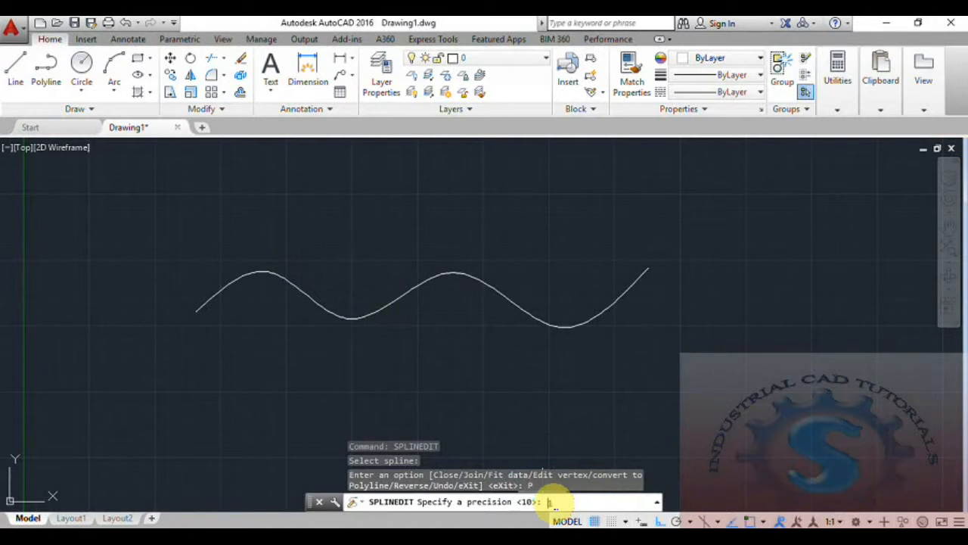
{"action": "key", "text": "Return"}
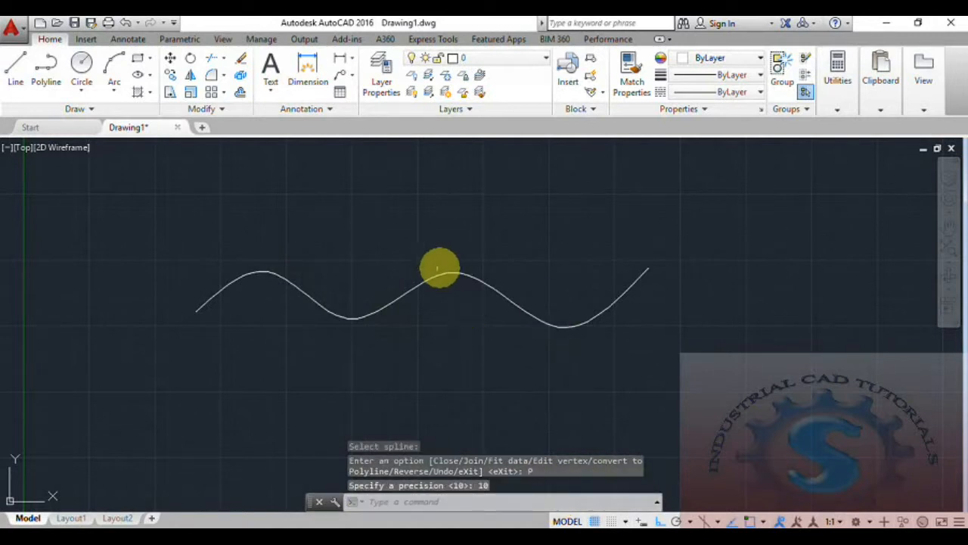
Select the converted polyline and examine the spacing of its vertices along the crests and valleys
{"action": "scroll", "coordinate": [411, 325], "scroll_direction": "up", "scroll_amount": 1}
{"action": "middle_click_drag", "start_coordinate": [411, 324], "coordinate": [439, 325]}
{"action": "scroll", "coordinate": [595, 324], "scroll_direction": "up", "scroll_amount": 3}
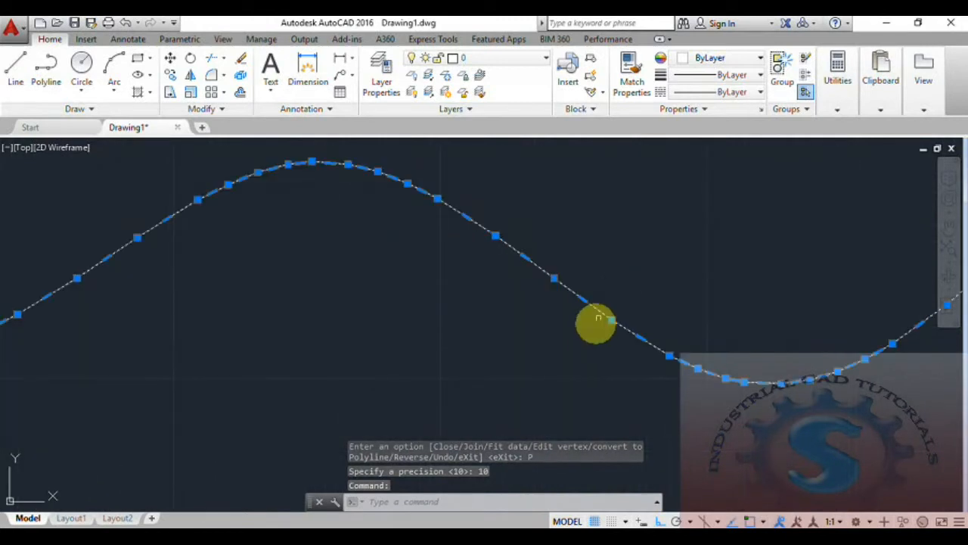
{"action": "scroll", "coordinate": [591, 327], "scroll_direction": "down", "scroll_amount": 6}
{"action": "scroll", "coordinate": [499, 330], "scroll_direction": "up", "scroll_amount": 6}
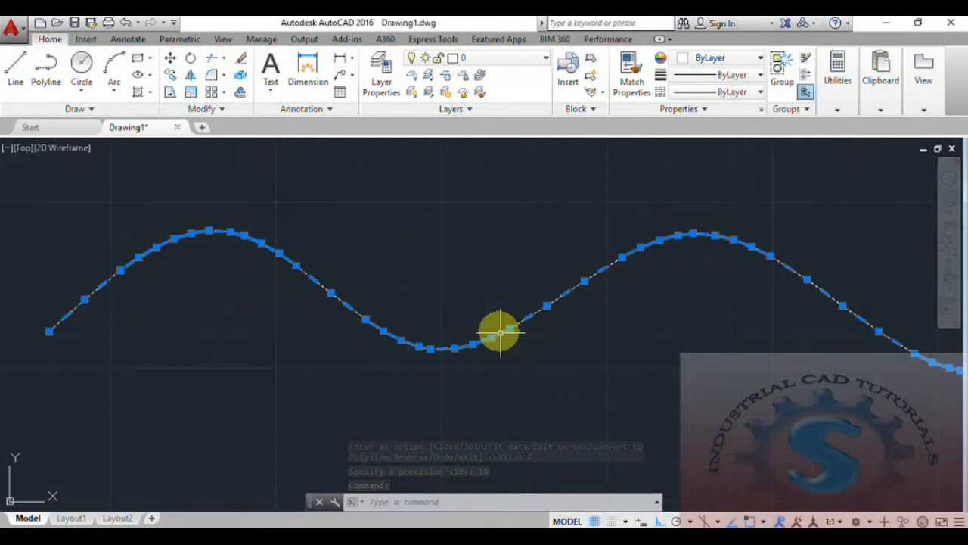
{"action": "scroll", "coordinate": [326, 300], "scroll_direction": "up", "scroll_amount": 2}
{"action": "scroll", "coordinate": [327, 300], "scroll_direction": "down", "scroll_amount": 6}
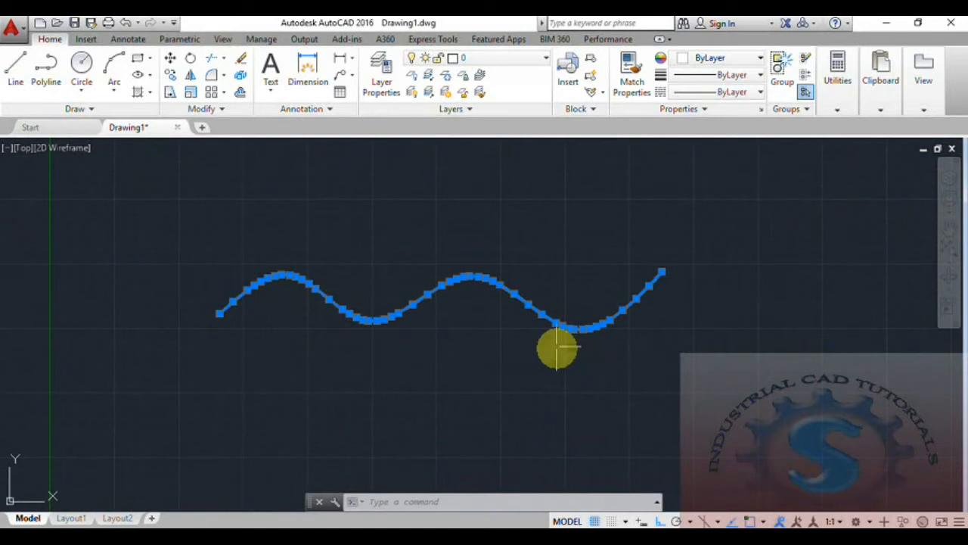
{"action": "scroll", "coordinate": [556, 346], "scroll_direction": "down", "scroll_amount": 2}
{"action": "scroll", "coordinate": [571, 366], "scroll_direction": "up", "scroll_amount": 4}
{"action": "middle_click_drag", "start_coordinate": [572, 368], "coordinate": [599, 370]}
{"action": "key", "text": "Escape"}
Try to select the converted polyline for editing with SPLINEDIT
{"action": "left_click", "coordinate": [196, 110]}
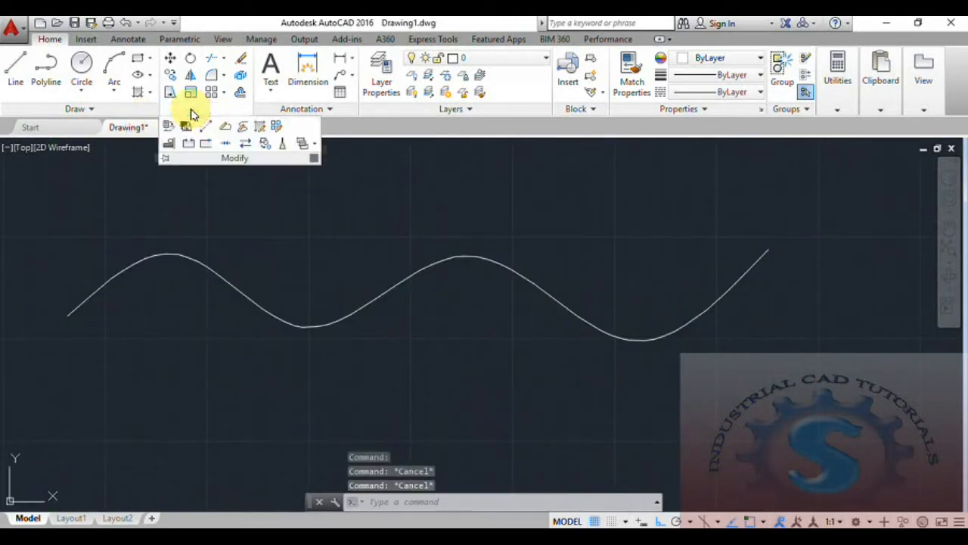
{"action": "left_click", "coordinate": [240, 133]}
{"action": "left_click", "coordinate": [372, 299]}
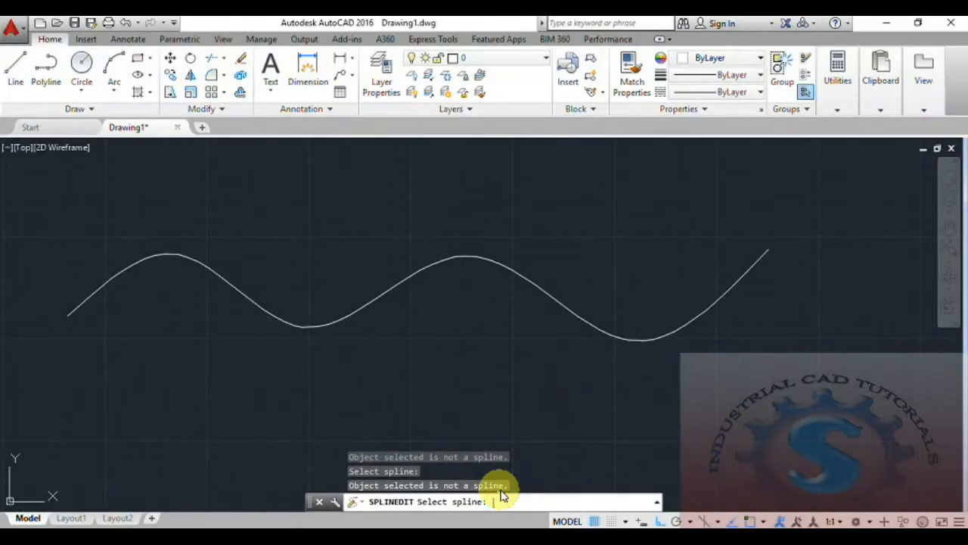
{"action": "key", "text": "Escape"}
{"action": "key", "text": "Escape"}
{"action": "key", "text": "Escape"}
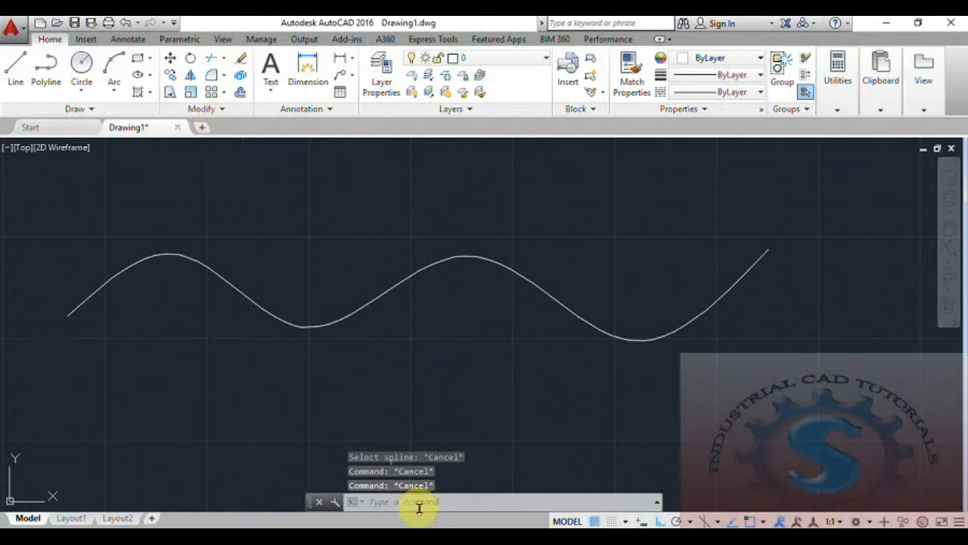
{"action": "type", "text": "SPLINEDIT"}
{"action": "key", "text": "Return"}
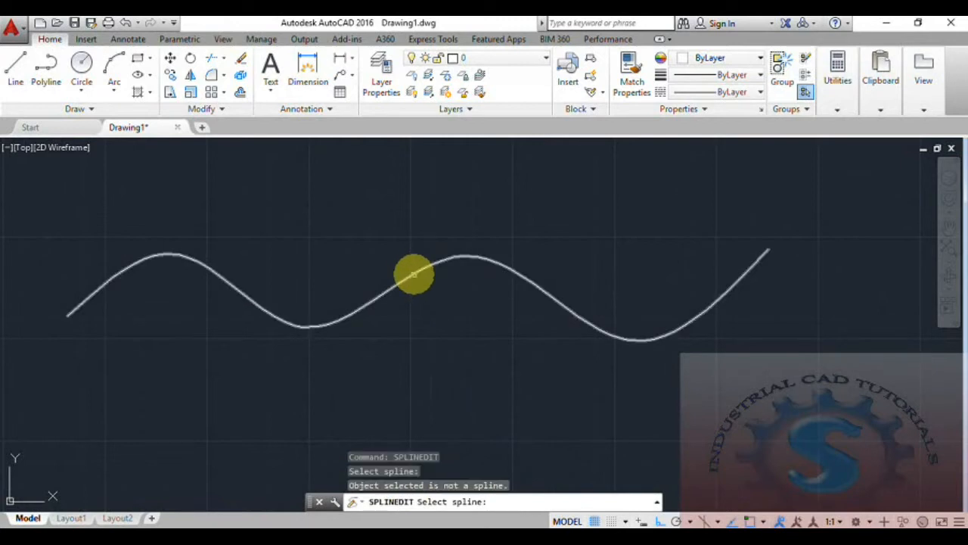
{"action": "key", "text": "Escape"}
Undo the polyline conversion and the view changes around it to restore the wavy spline
{"action": "key", "text": "ctrl+z"}
{"action": "key", "text": "ctrl+z"}
{"action": "key", "text": "ctrl+z"}
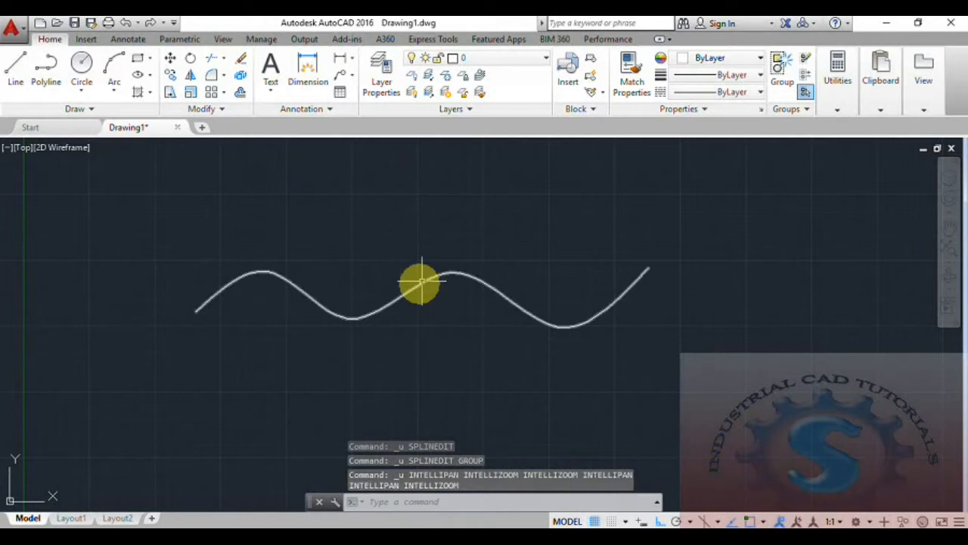
{"action": "scroll", "coordinate": [426, 354], "scroll_direction": "up", "scroll_amount": 2}
{"action": "key", "text": "Escape"}
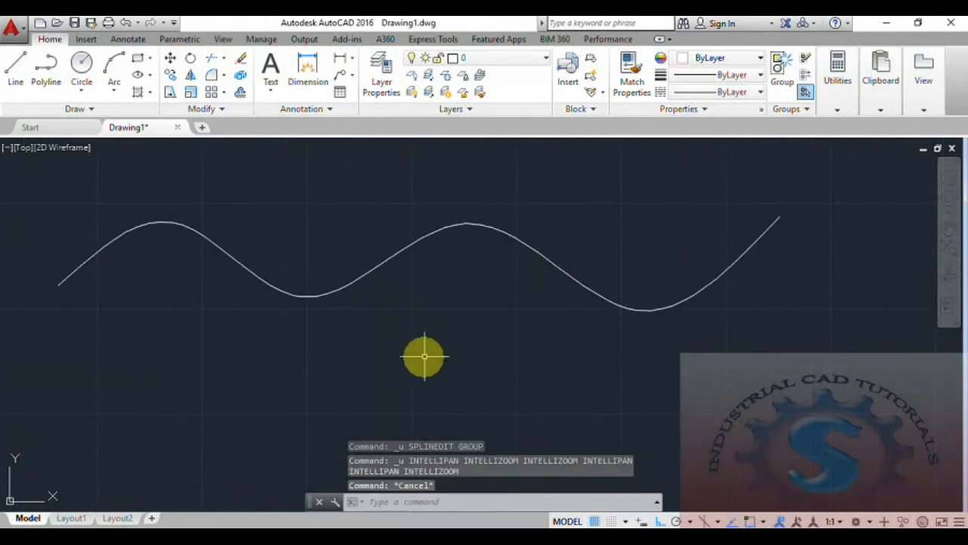
{"action": "key", "text": "ctrl+z"}
{"action": "key", "text": "ctrl+z"}
{"action": "key", "text": "ctrl+z"}
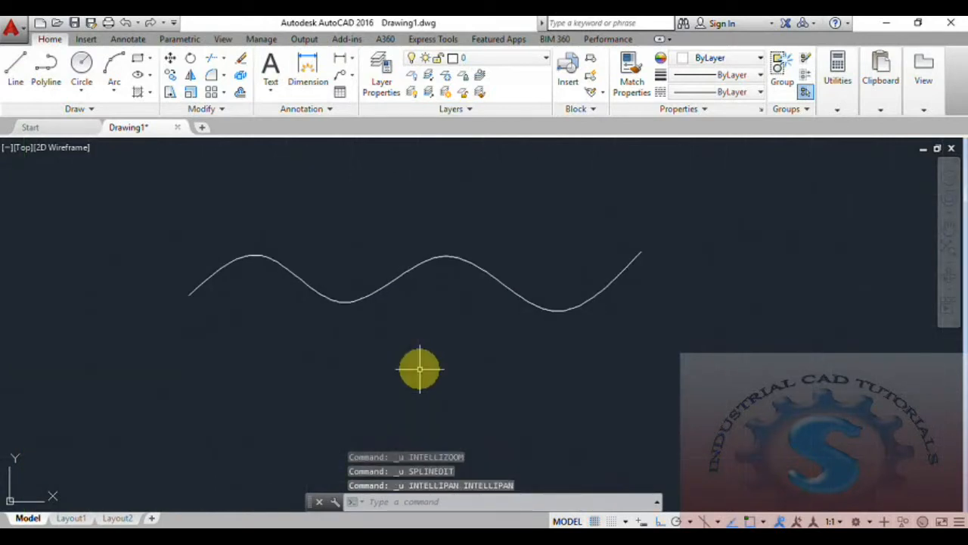
{"action": "key", "text": "ctrl+z"}
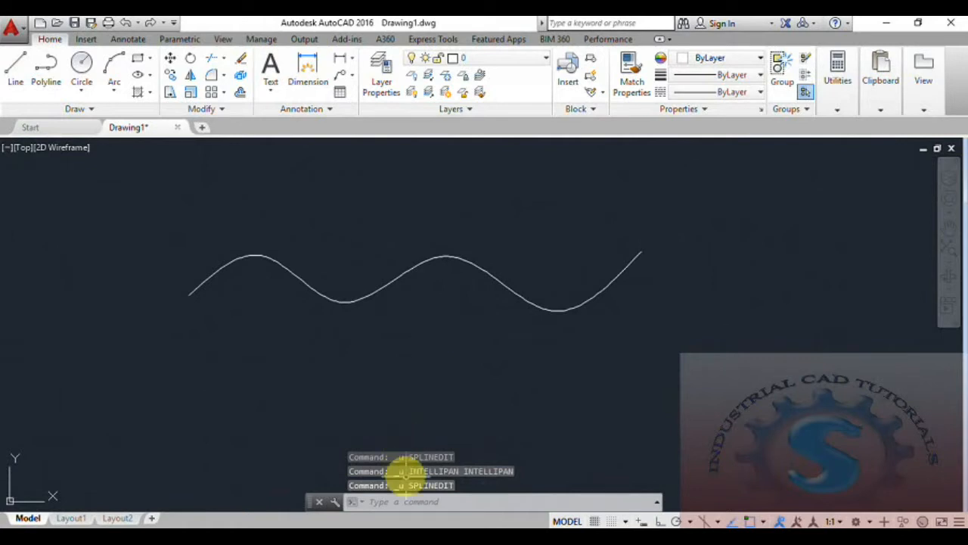
{"action": "key", "text": "Escape"}
Reverse the direction of the wavy spline with SPLINEDIT
{"action": "left_click", "coordinate": [378, 503]}
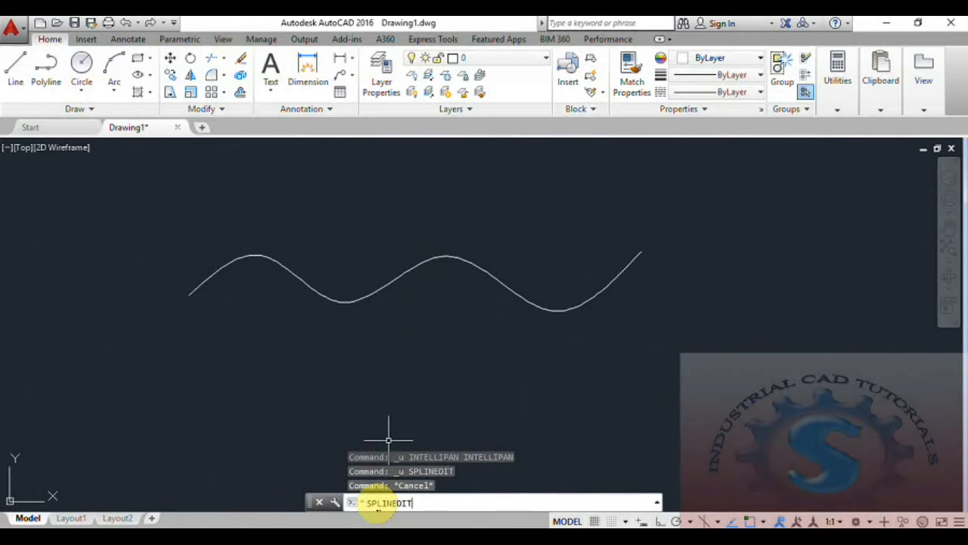
{"action": "type", "text": "SPLINEDIT"}
{"action": "key", "text": "Return"}
{"action": "left_click", "coordinate": [419, 265]}
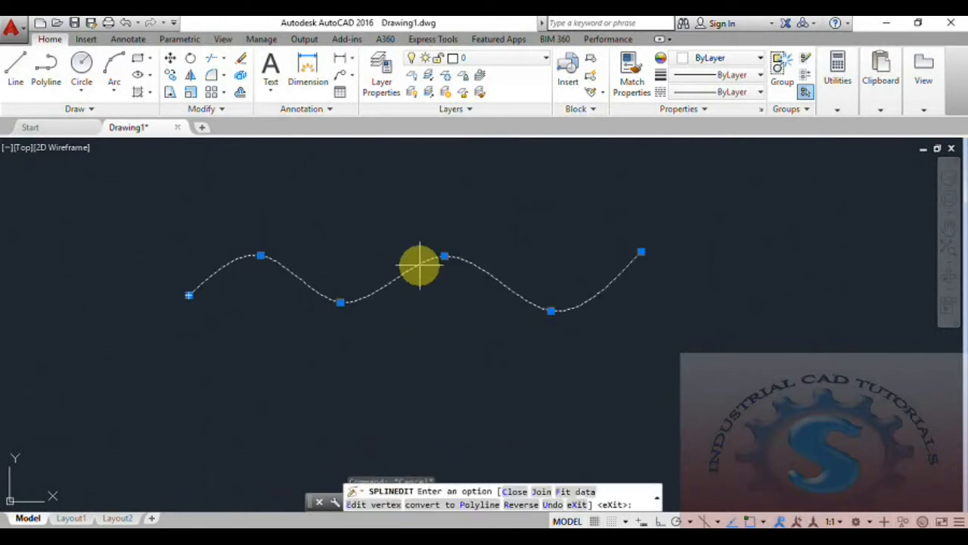
{"action": "scroll", "coordinate": [359, 258], "scroll_direction": "up", "scroll_amount": 2}
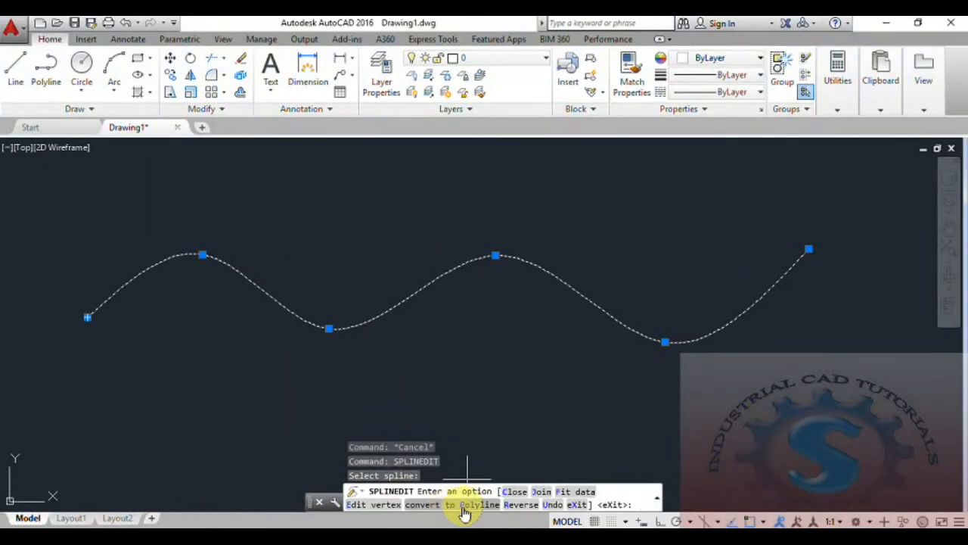
{"action": "left_click", "coordinate": [521, 504]}
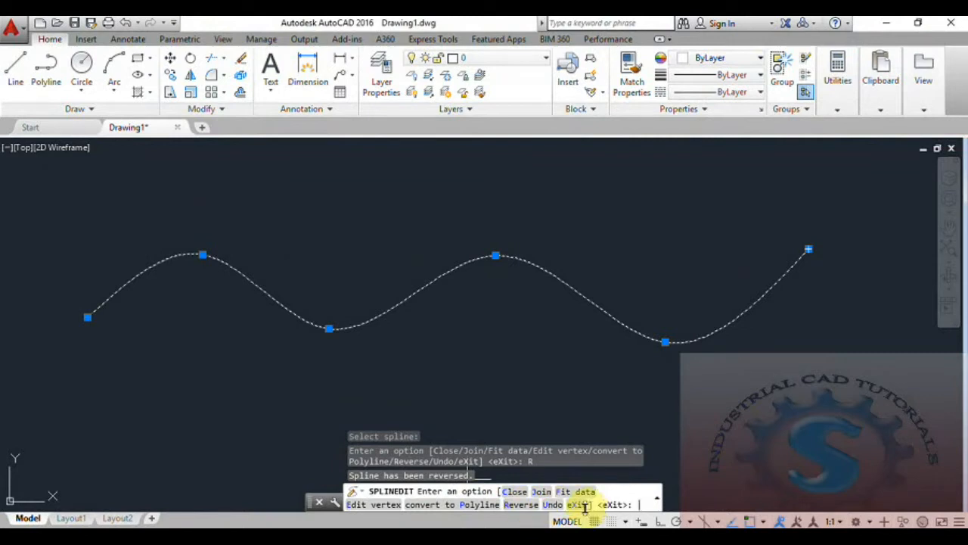
{"action": "left_click", "coordinate": [463, 512]}
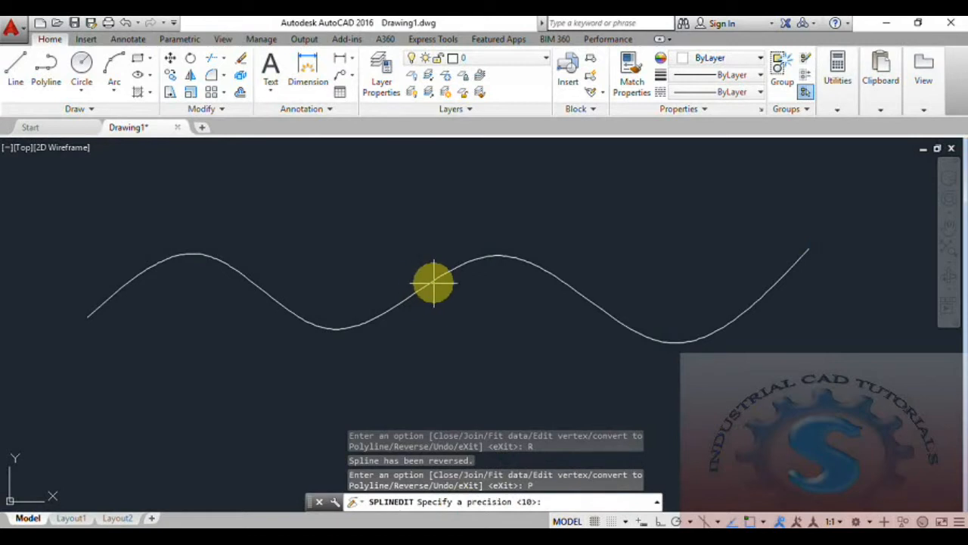
{"action": "key", "text": "Escape"}
{"action": "key", "text": "Escape"}
{"action": "key", "text": "Escape"}
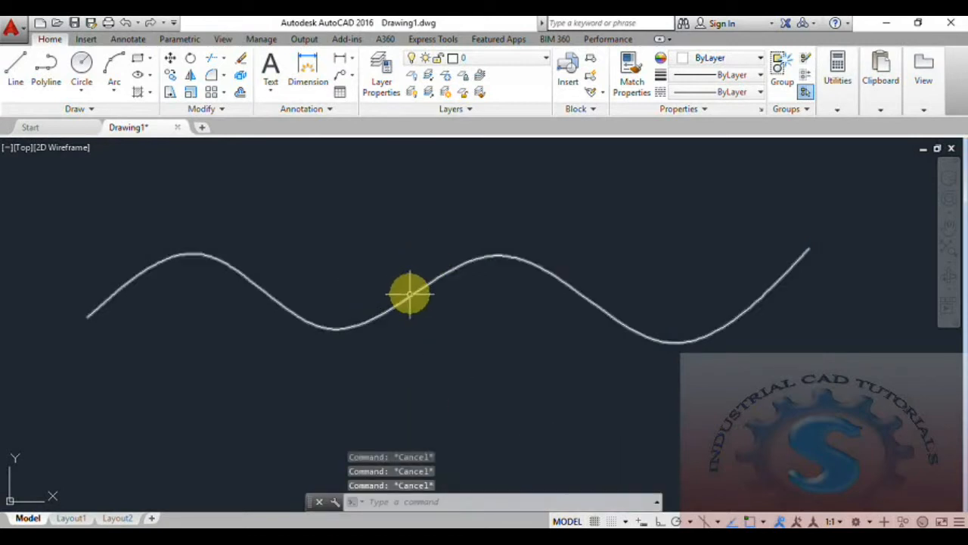
Convert the wavy spline to a polyline with PEDIT at a precision of 10
{"action": "left_click", "coordinate": [74, 109]}
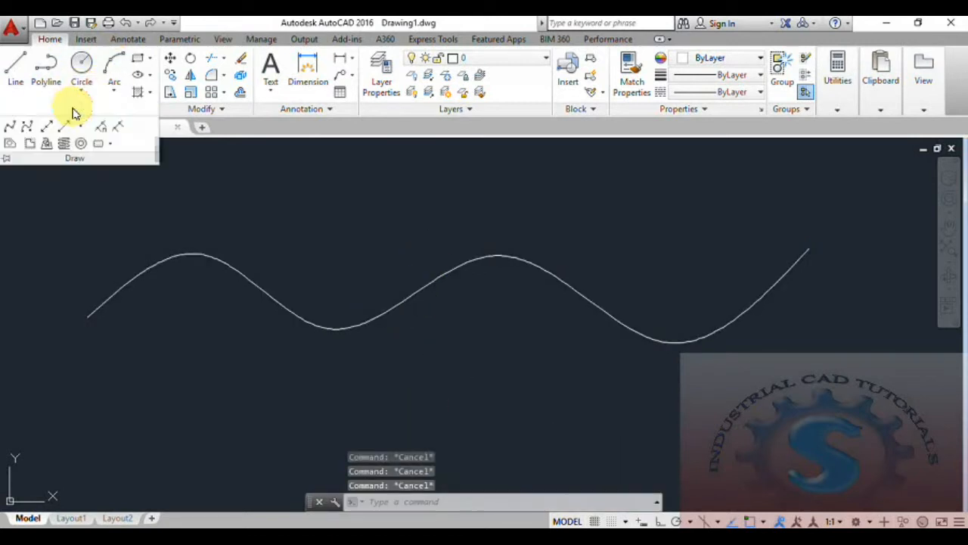
{"action": "left_click", "coordinate": [223, 110]}
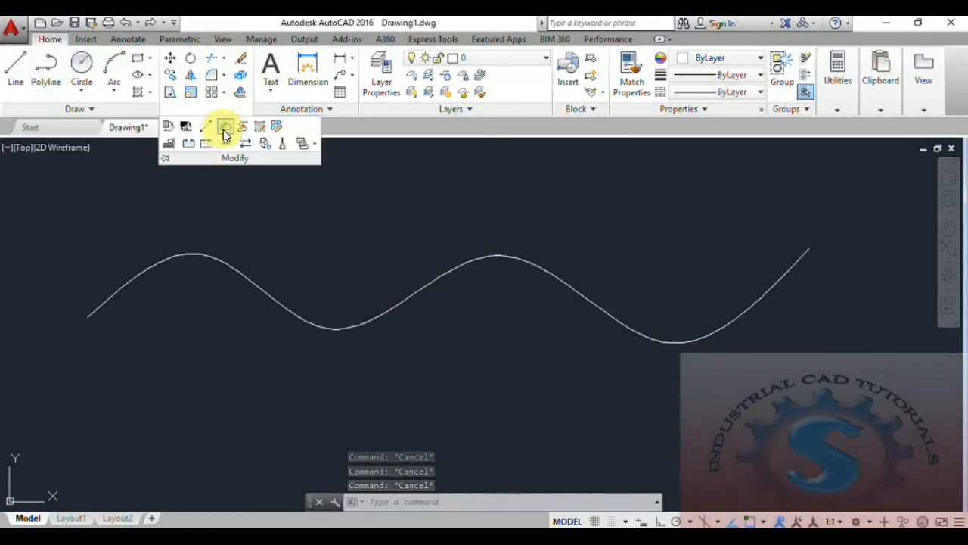
{"action": "left_click", "coordinate": [225, 134]}
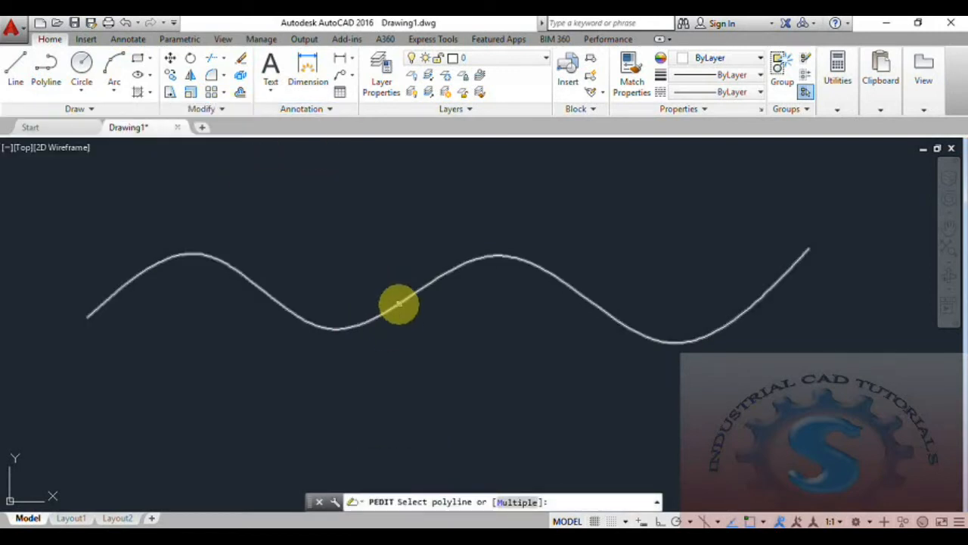
{"action": "left_click", "coordinate": [399, 305]}
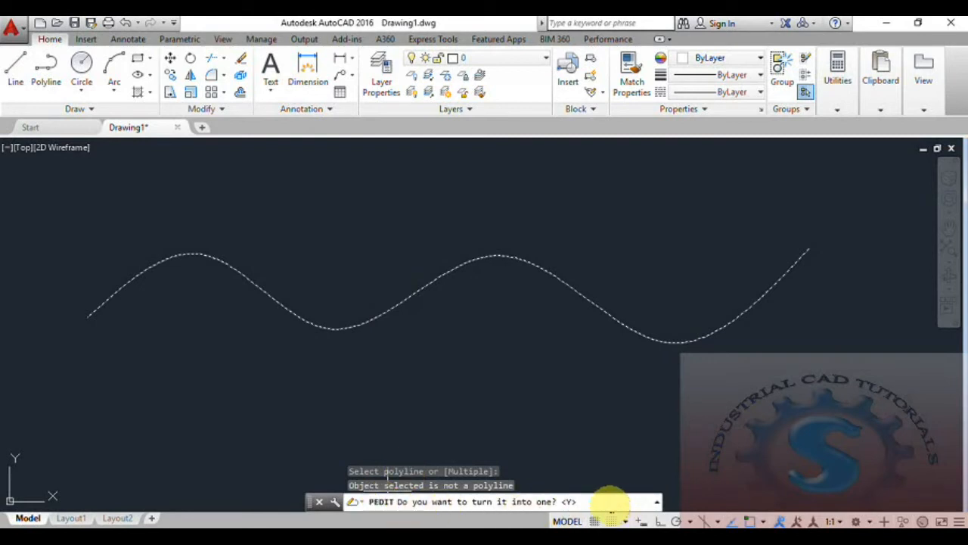
{"action": "key", "text": "Return"}
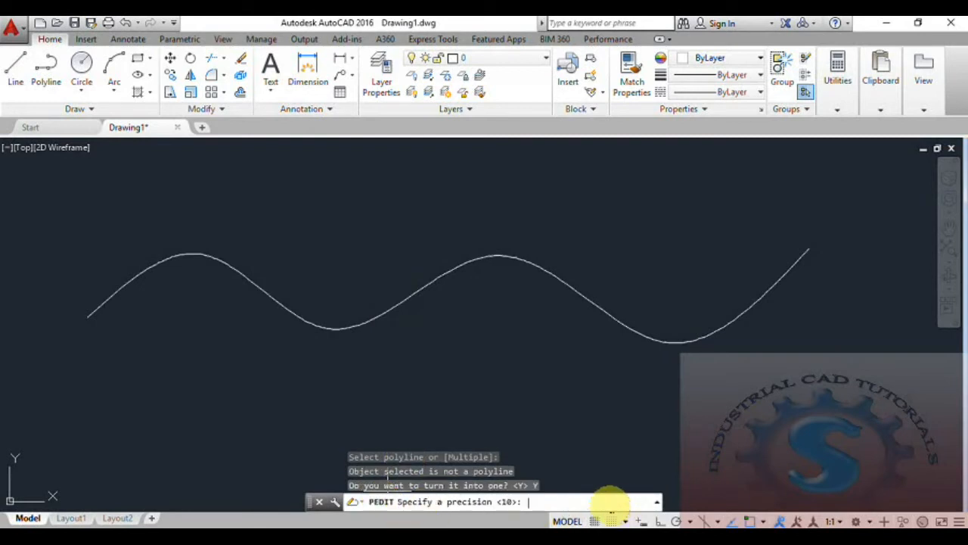
{"action": "type", "text": "10"}
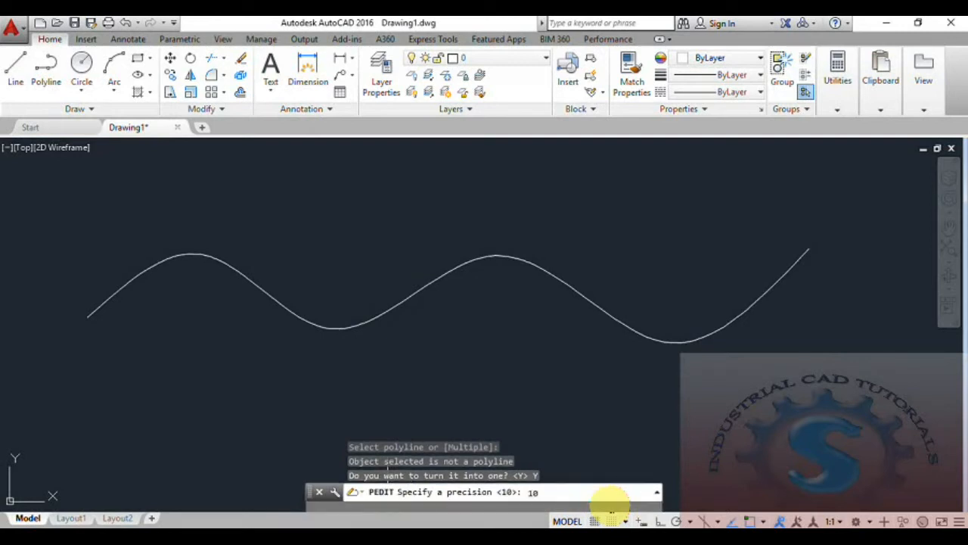
{"action": "key", "text": "Return"}
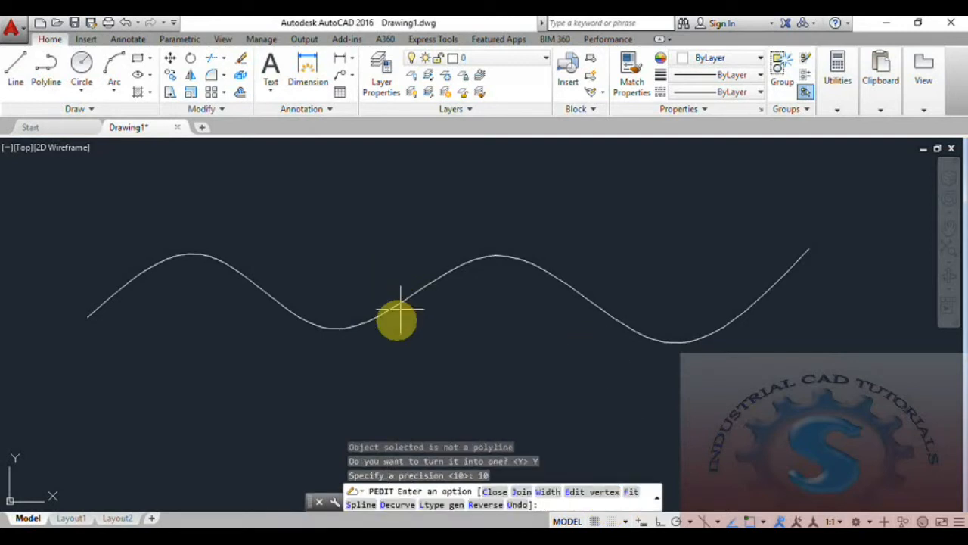
Close and reopen the converted polyline with PEDIT, and try its Join option
{"action": "left_click", "coordinate": [494, 491]}
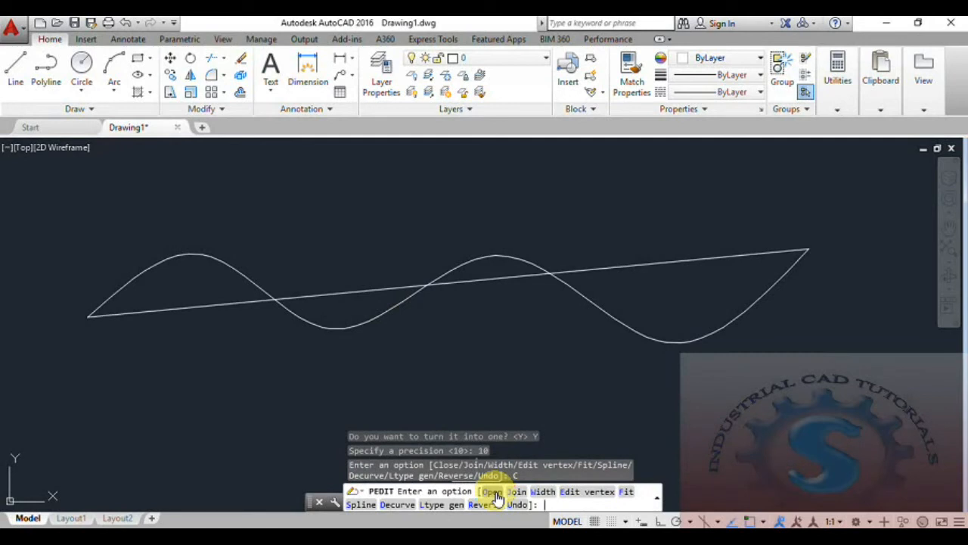
{"action": "left_click", "coordinate": [492, 492]}
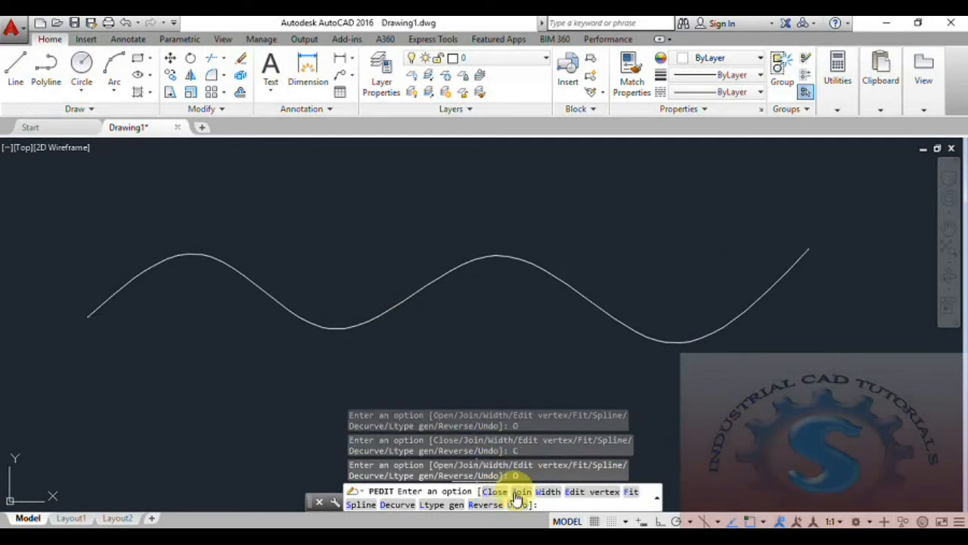
{"action": "left_click", "coordinate": [521, 491]}
{"action": "middle_click_drag", "start_coordinate": [335, 275], "coordinate": [340, 285]}
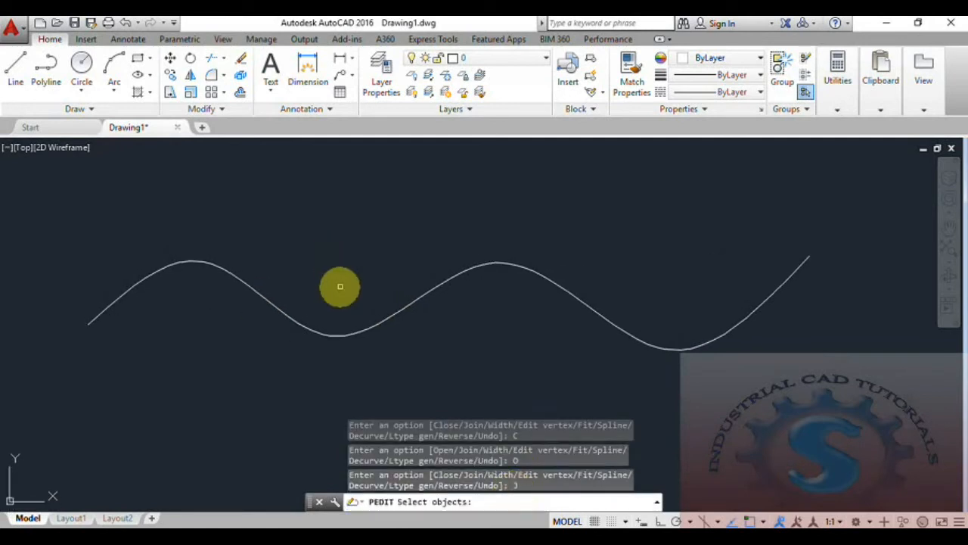
{"action": "key", "text": "Escape"}
{"action": "key", "text": "Escape"}
{"action": "key", "text": "Escape"}
{"action": "key", "text": "Escape"}
Undo the PEDIT conversion along with the preceding SPLINEDIT operations and view changes on the wavy curve
{"action": "key", "text": "ctrl+z"}
{"action": "key", "text": "ctrl+z"}
{"action": "key", "text": "ctrl+z"}
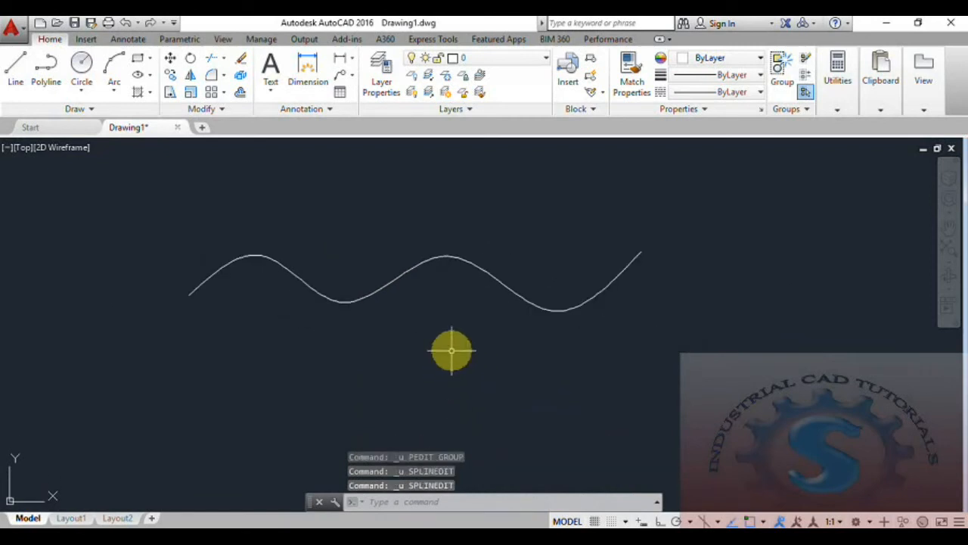
{"action": "key", "text": "ctrl+z"}
{"action": "middle_click_drag", "start_coordinate": [449, 350], "coordinate": [476, 401]}
{"action": "key", "text": "ctrl+z"}
{"action": "middle_click_drag", "start_coordinate": [457, 301], "coordinate": [487, 412]}
{"action": "scroll", "coordinate": [464, 361], "scroll_direction": "up", "scroll_amount": 2}
Bring up the additional modify tools for editing the wavy curve
{"action": "left_click", "coordinate": [215, 109]}
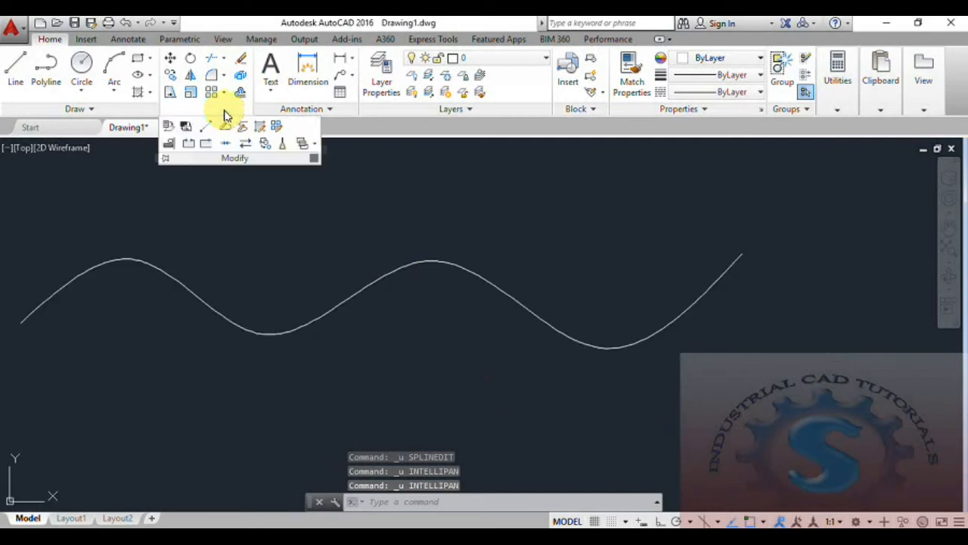